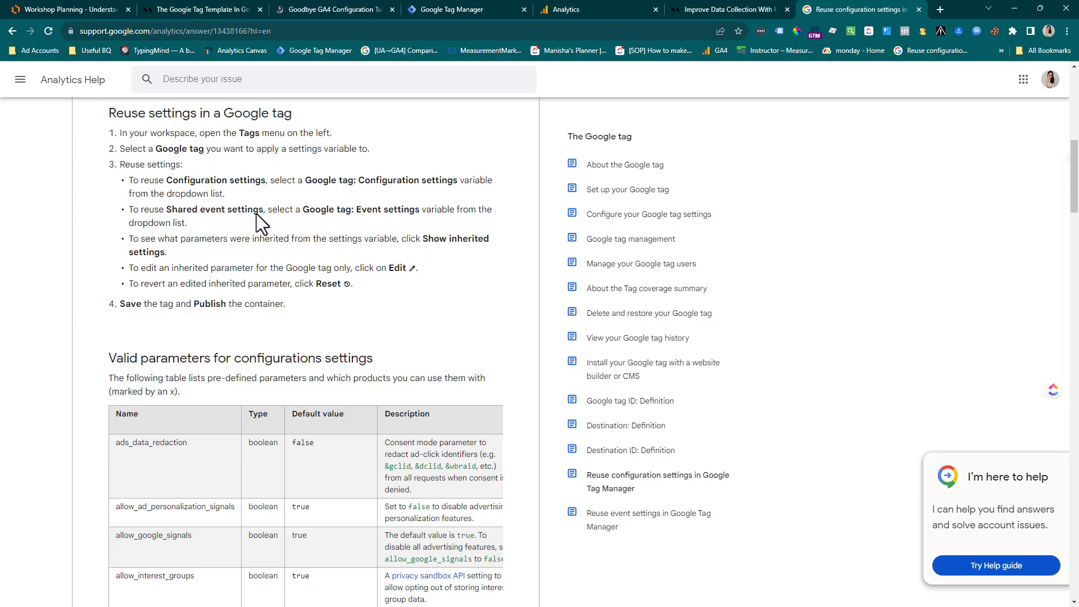
Step: Review the table of valid parameters for configurations settings in the Analytics Help article
scroll(246, 230, down, 5)
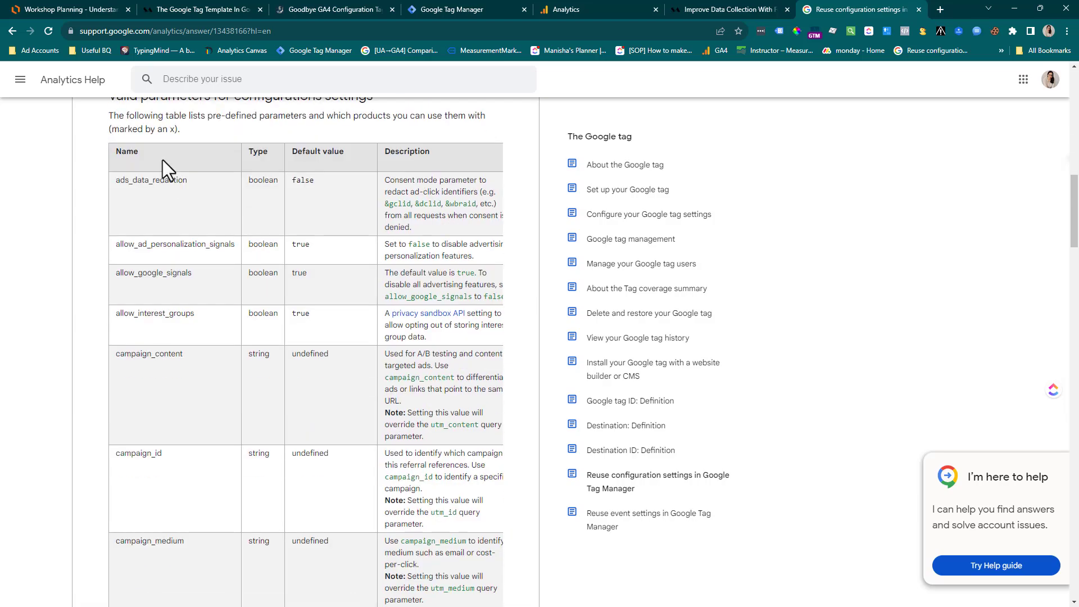
scroll(163, 160, up, 2)
drag(161, 227, 383, 231)
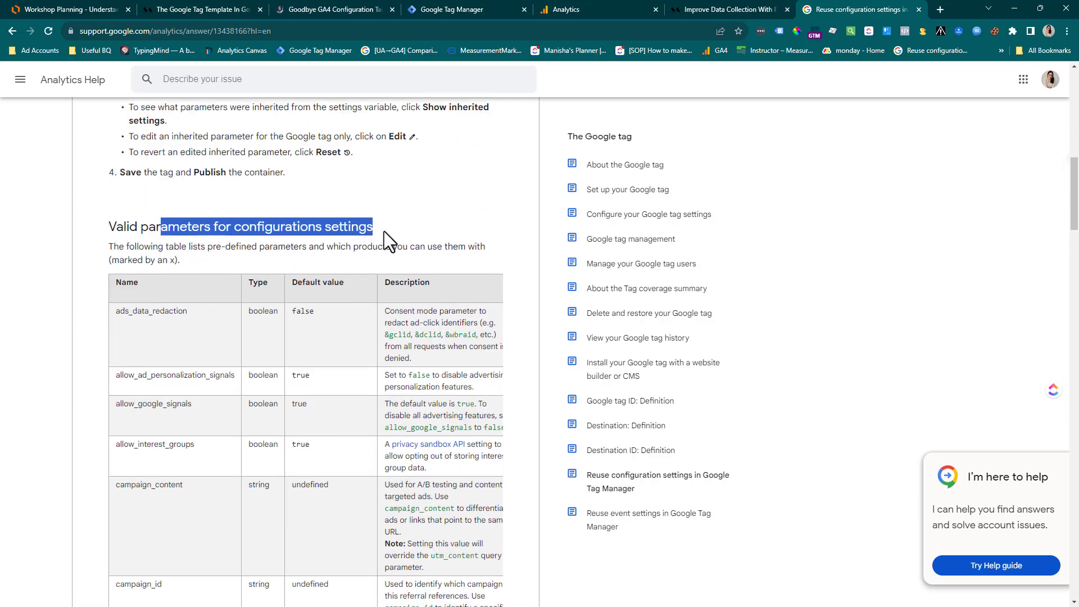
click(384, 231)
scroll(385, 239, down, 20)
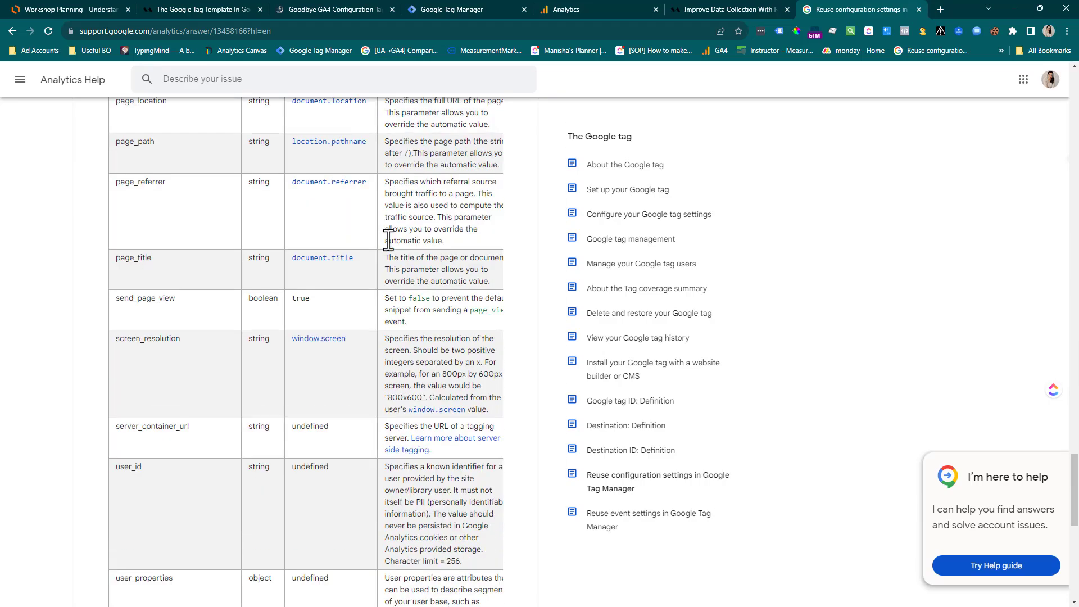
scroll(388, 240, down, 10)
scroll(381, 274, up, 20)
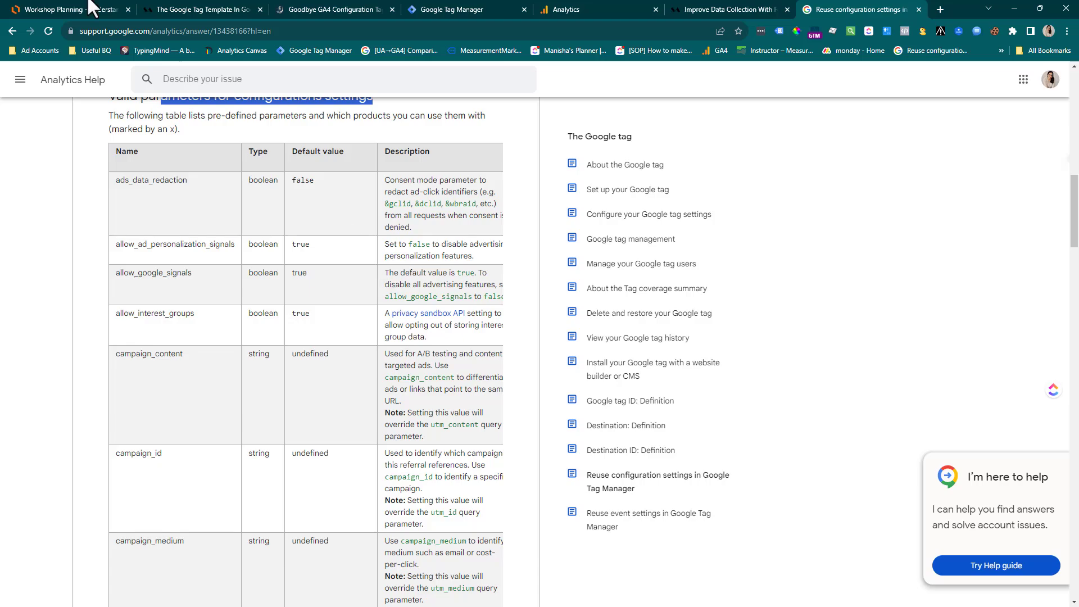
Step: Switch to the Lucidchart diagram and examine the static and dynamic event settings variables with their page_location and timestamp examples
click(42, 10)
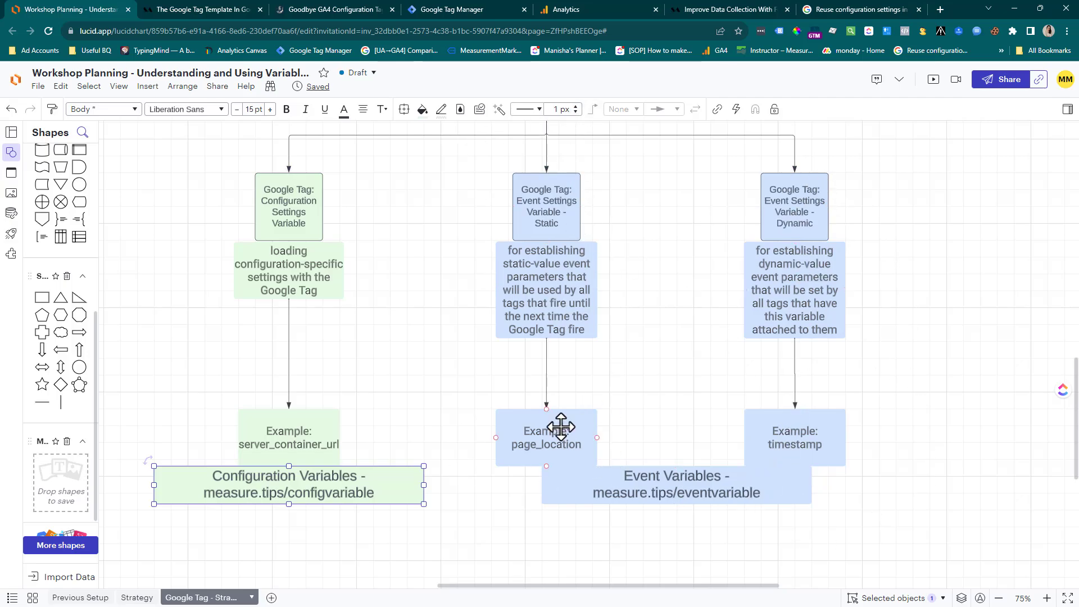
click(550, 217)
click(557, 264)
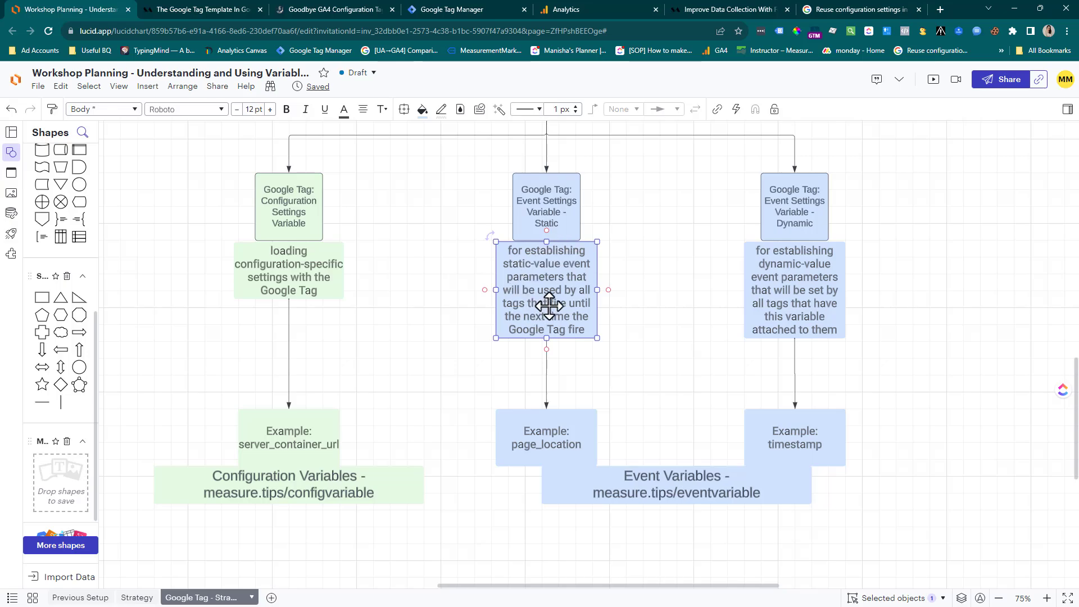
click(525, 202)
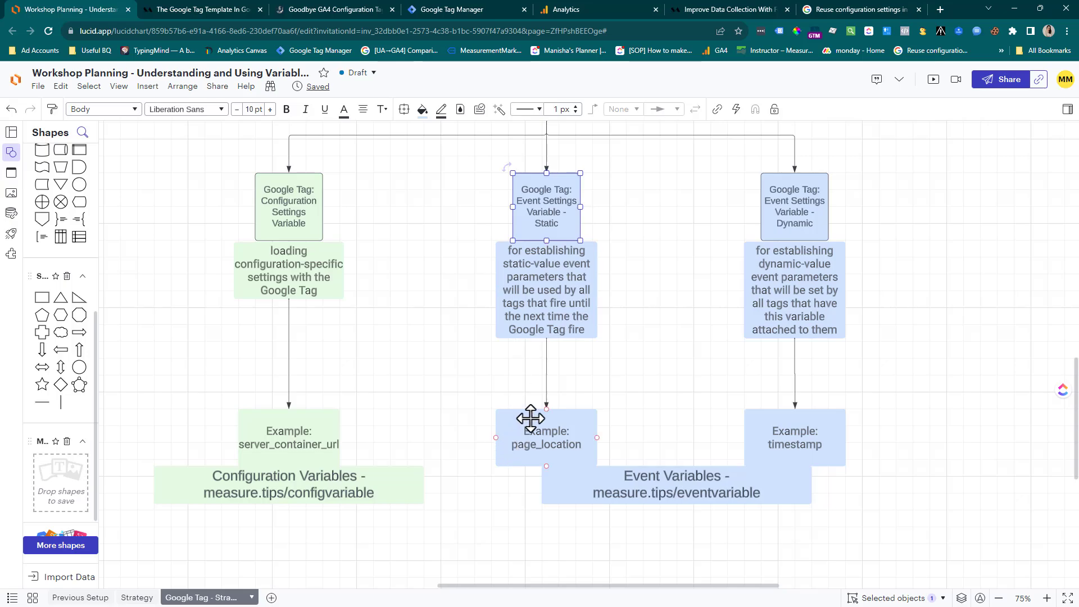
double_click(534, 442)
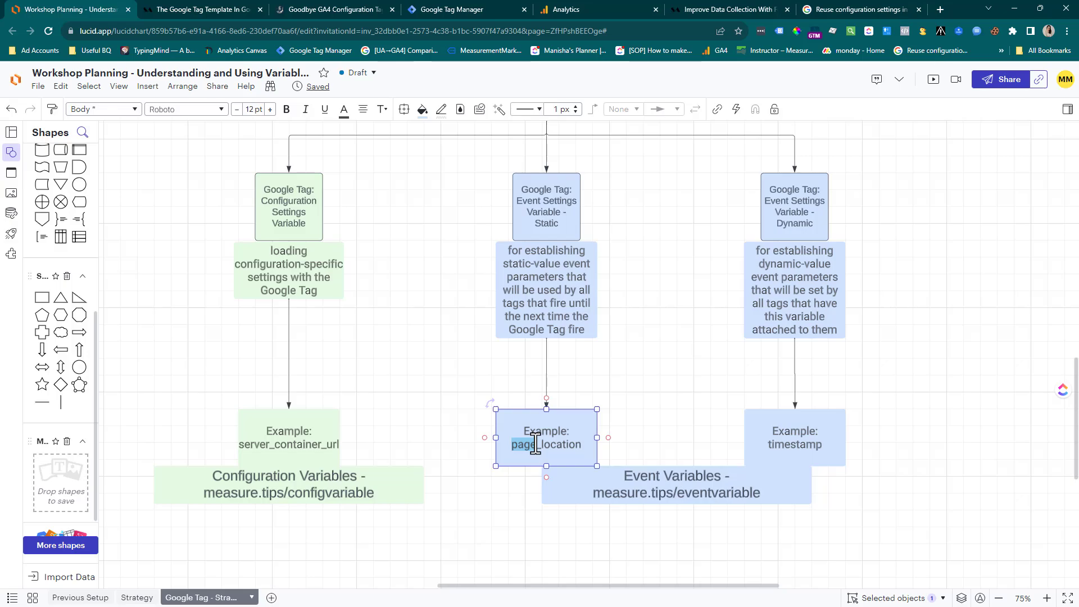
click(535, 443)
drag(583, 443, 510, 452)
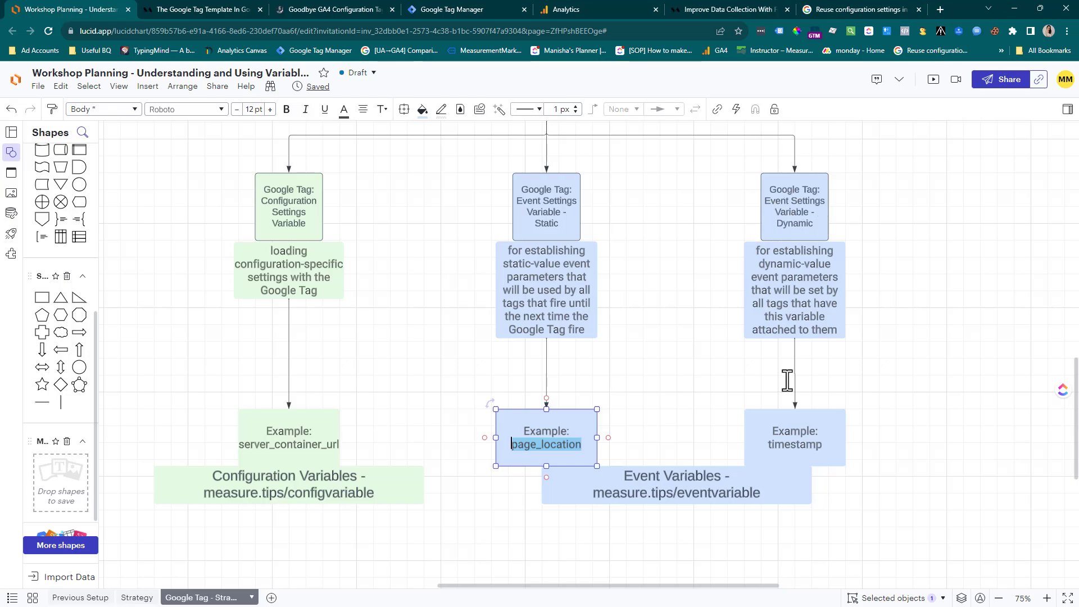
double_click(792, 444)
click(792, 444)
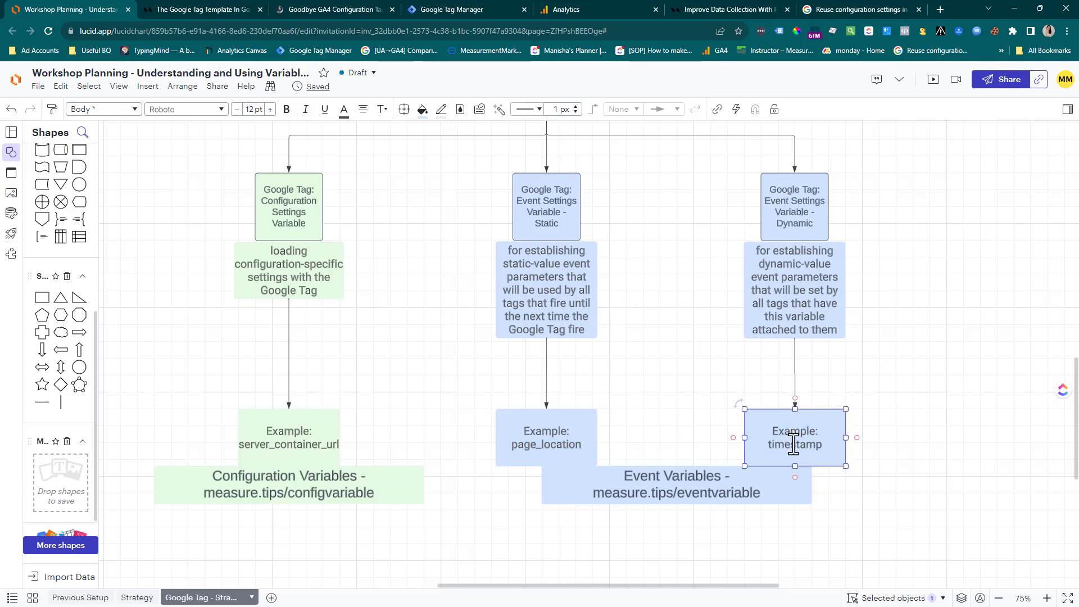
double_click(792, 443)
Step: Copy the measure.tips/eventvariable link from the Event Variables box and open it in a new browser tab
click(704, 493)
drag(761, 493, 593, 501)
key(ctrl+c)
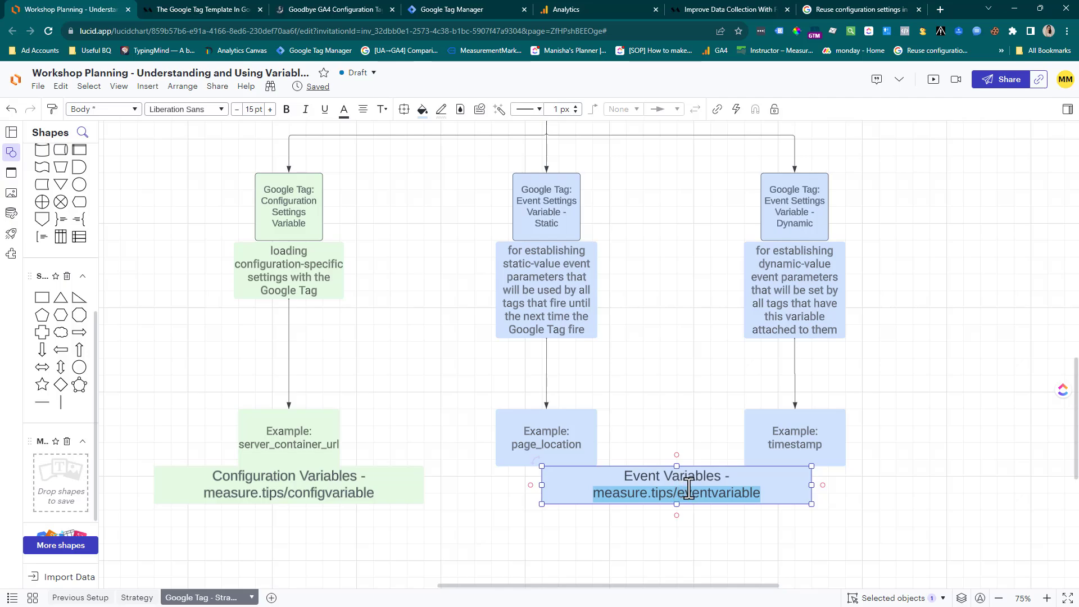
click(940, 9)
key(ctrl+v)
key(Return)
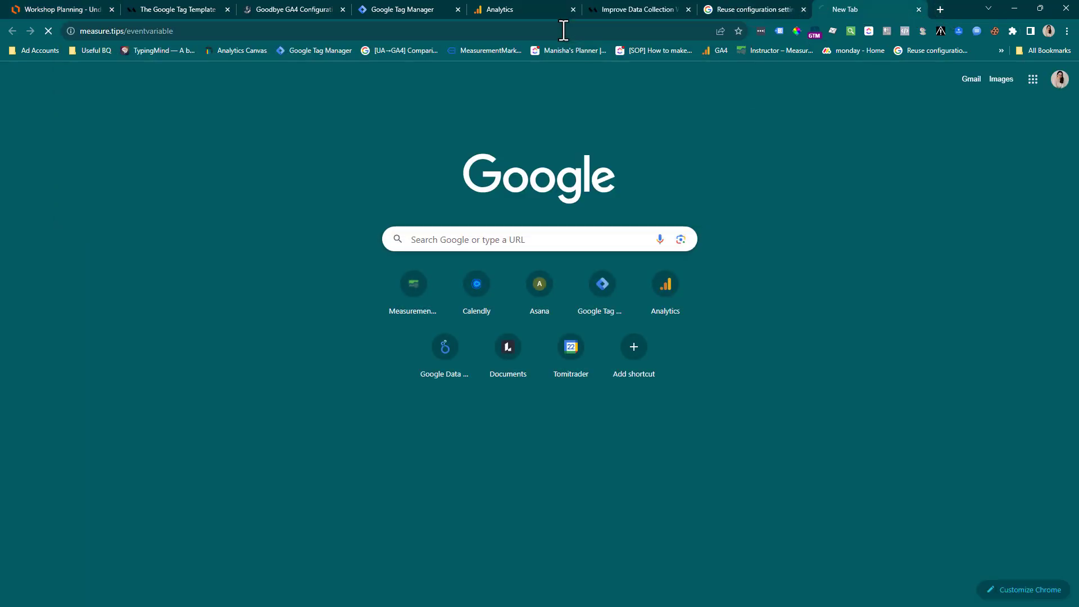
Step: Review the table of valid parameters for event settings in the Tag Manager Help article
scroll(493, 236, down, 15)
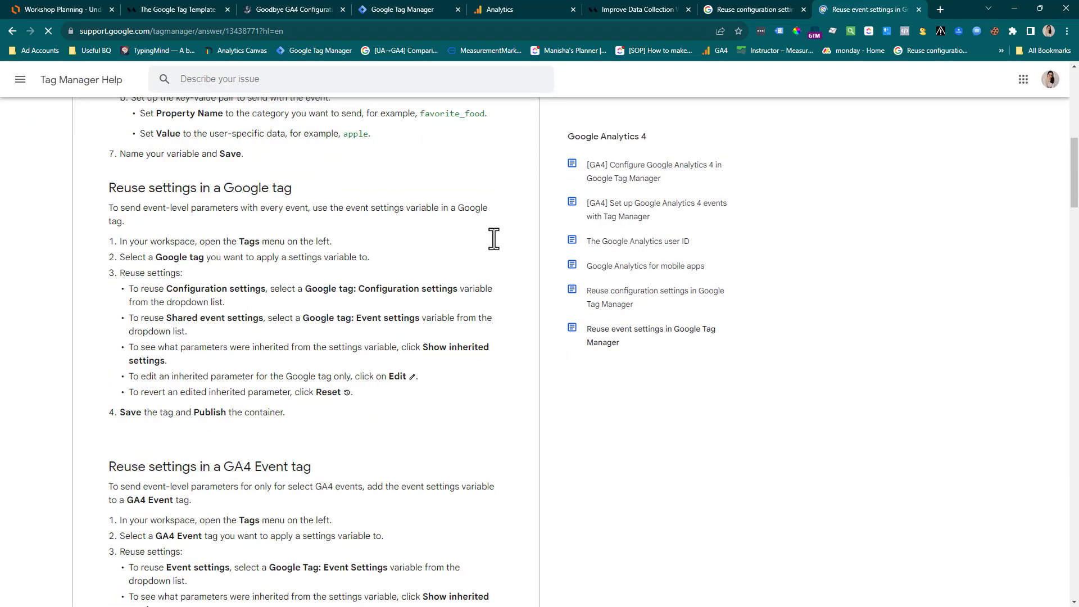
drag(153, 168, 345, 163)
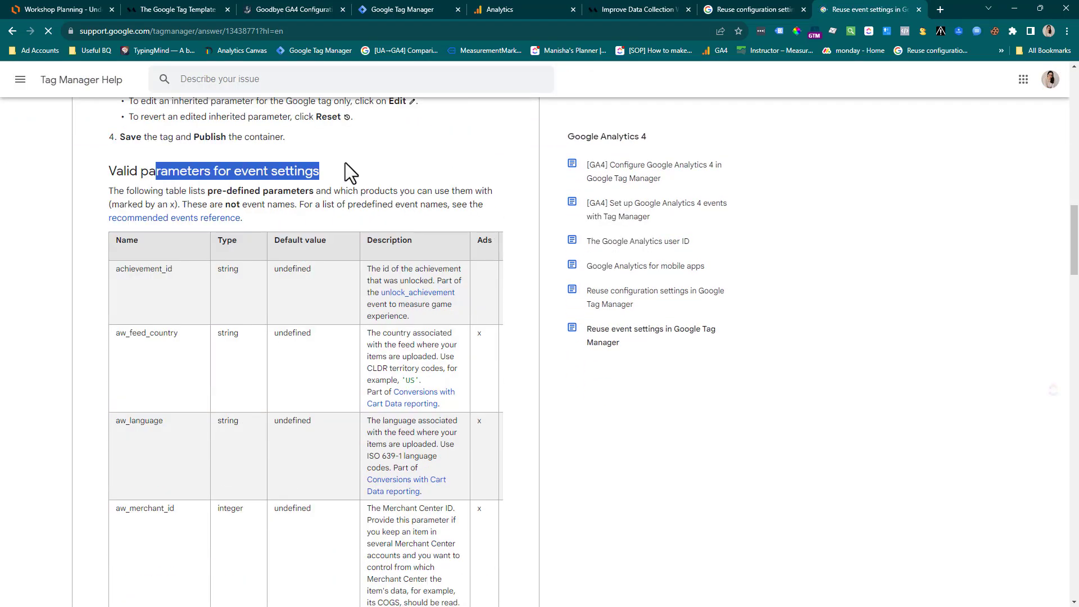
scroll(362, 280, down, 20)
scroll(363, 280, up, 12)
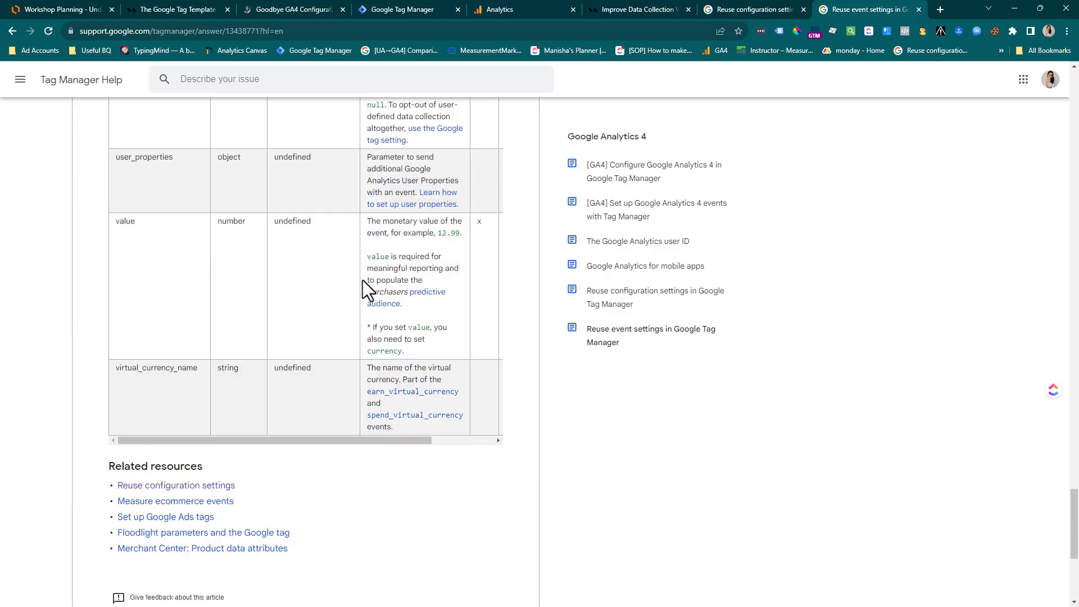
scroll(363, 280, up, 10)
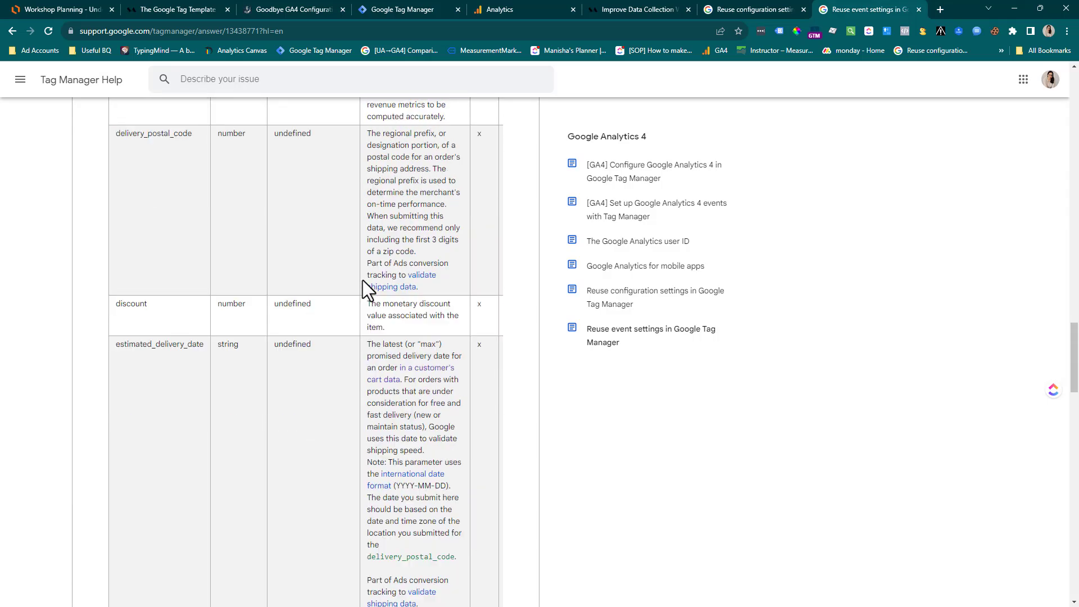
scroll(362, 280, down, 15)
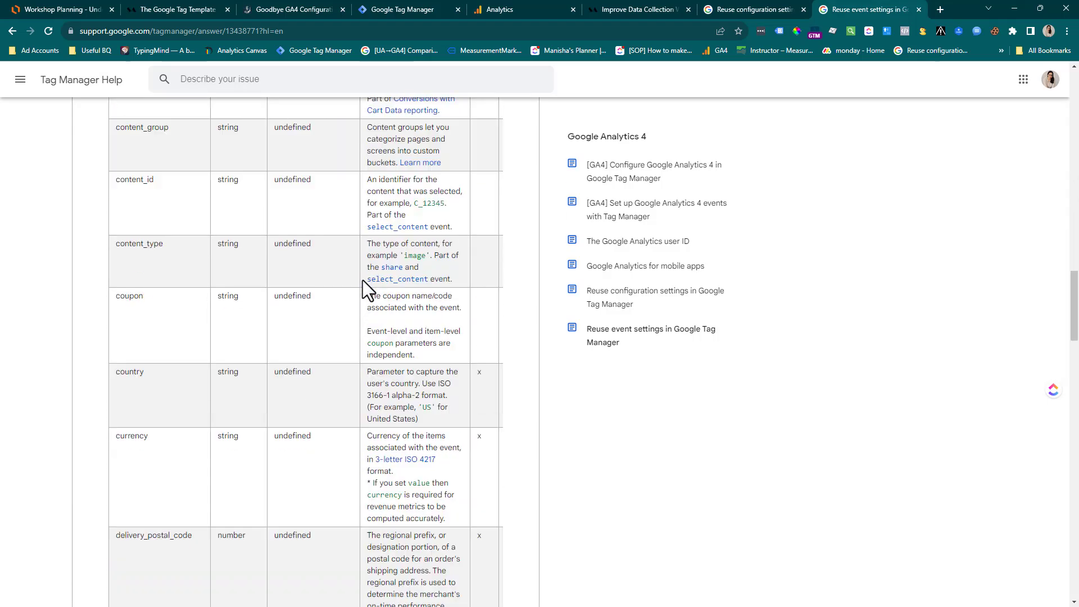
scroll(362, 280, up, 20)
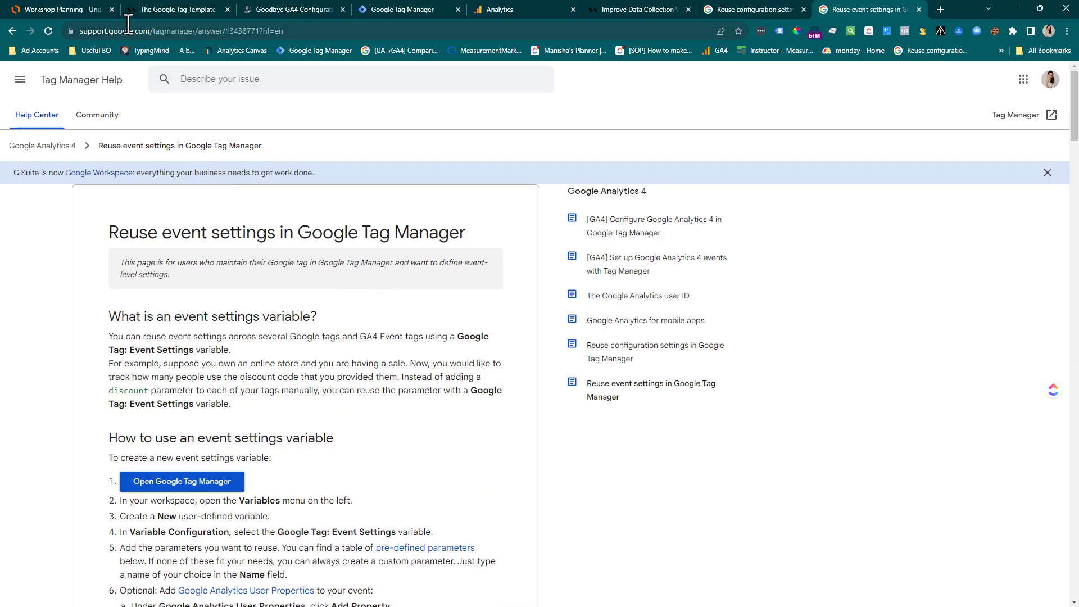
Step: Return to the Lucidchart diagram and review the GA4 config tag screenshot and the variable branches beneath it
click(86, 8)
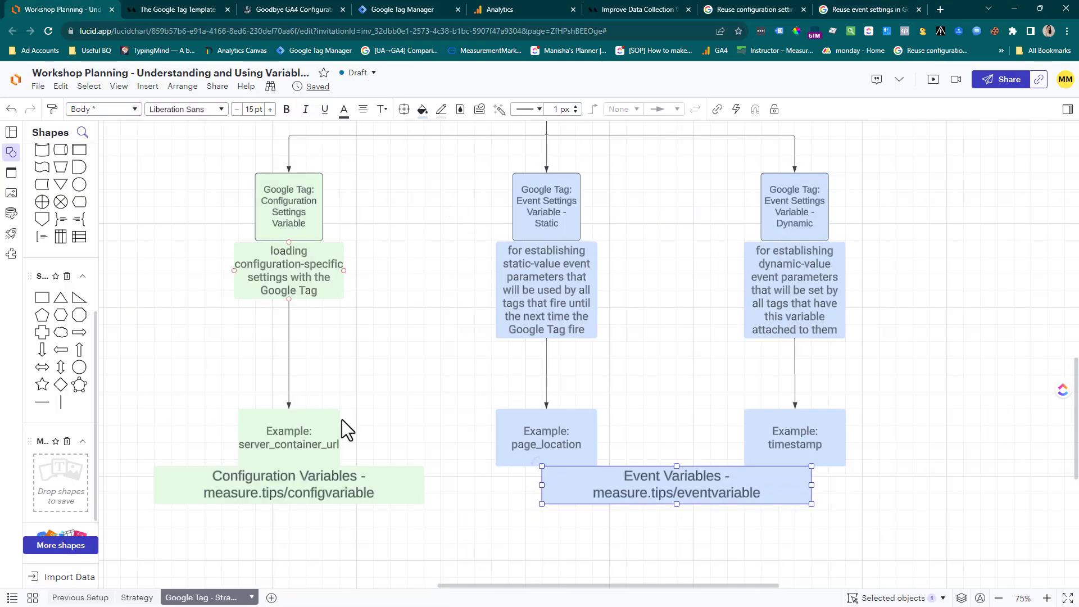
scroll(695, 420, up, 5)
scroll(696, 419, up, 5)
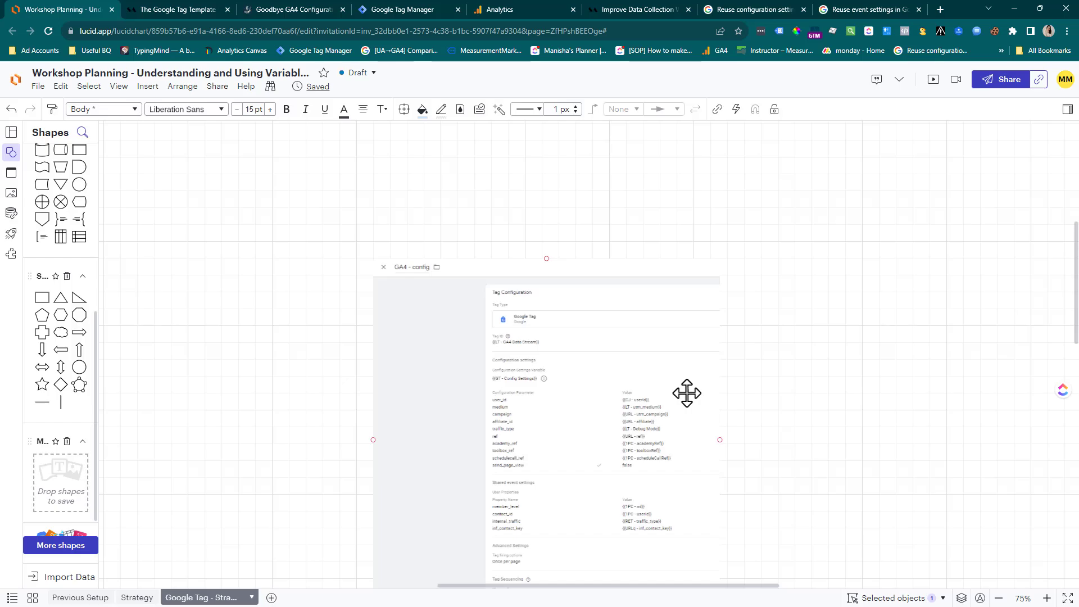
scroll(687, 392, down, 7)
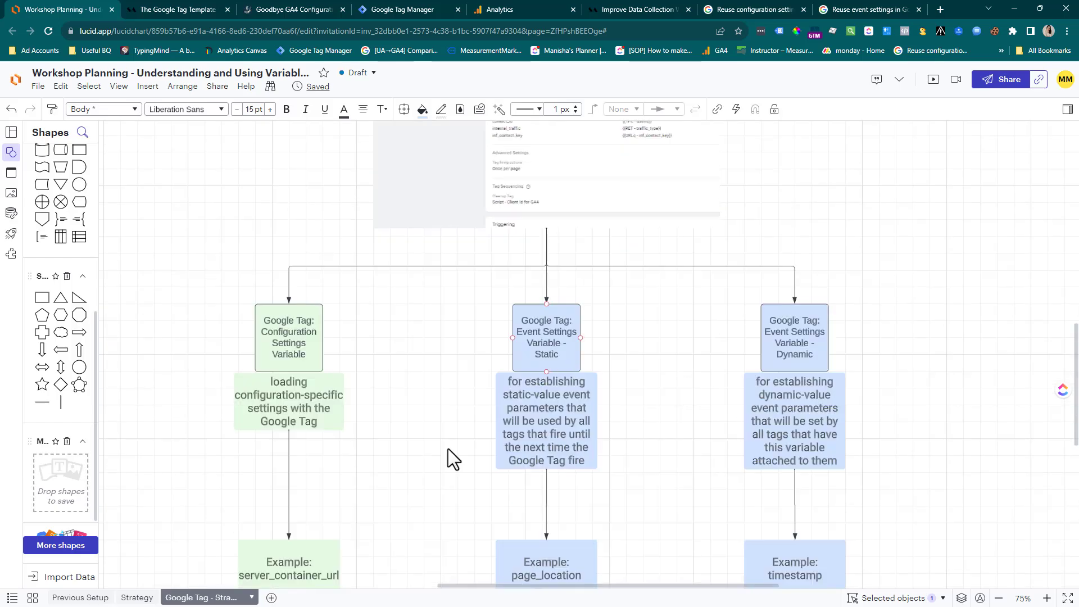
Step: Switch to Google Tag Manager and close the untitled Google Tag, discarding its unsaved changes
click(396, 9)
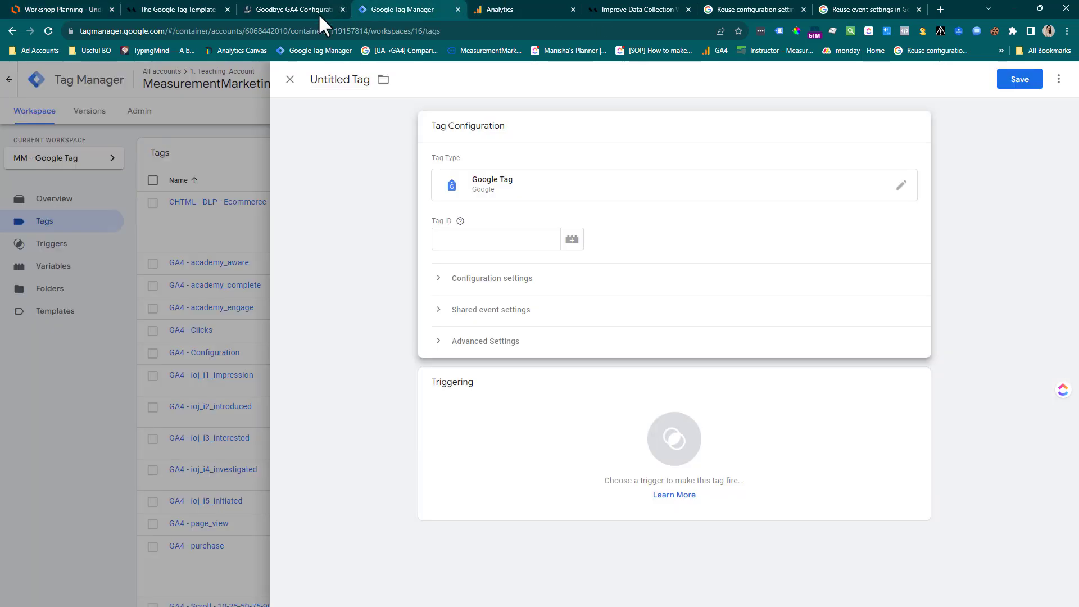
click(287, 78)
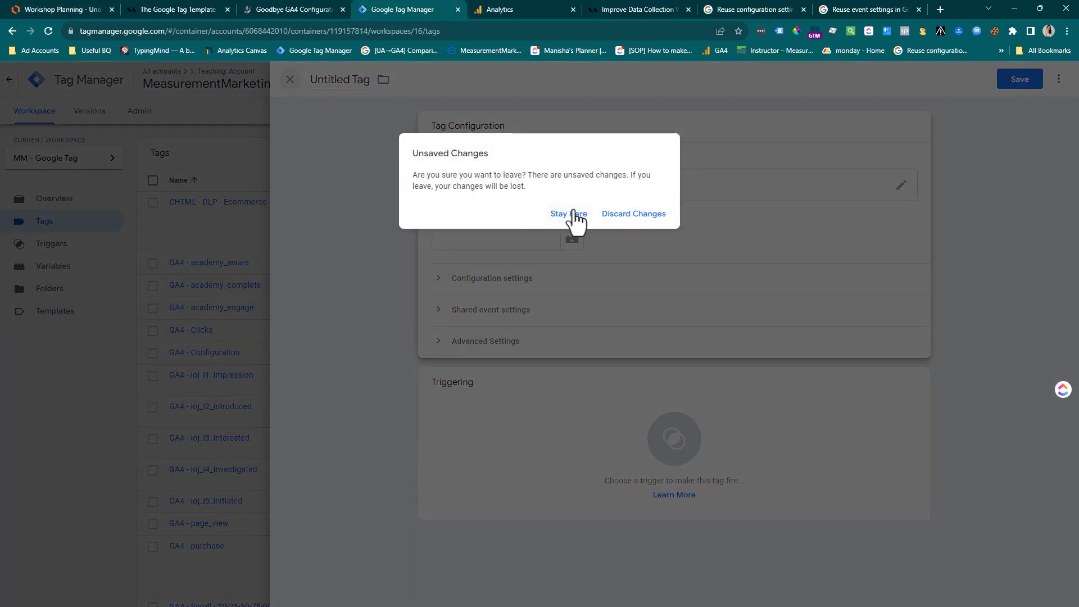
click(612, 220)
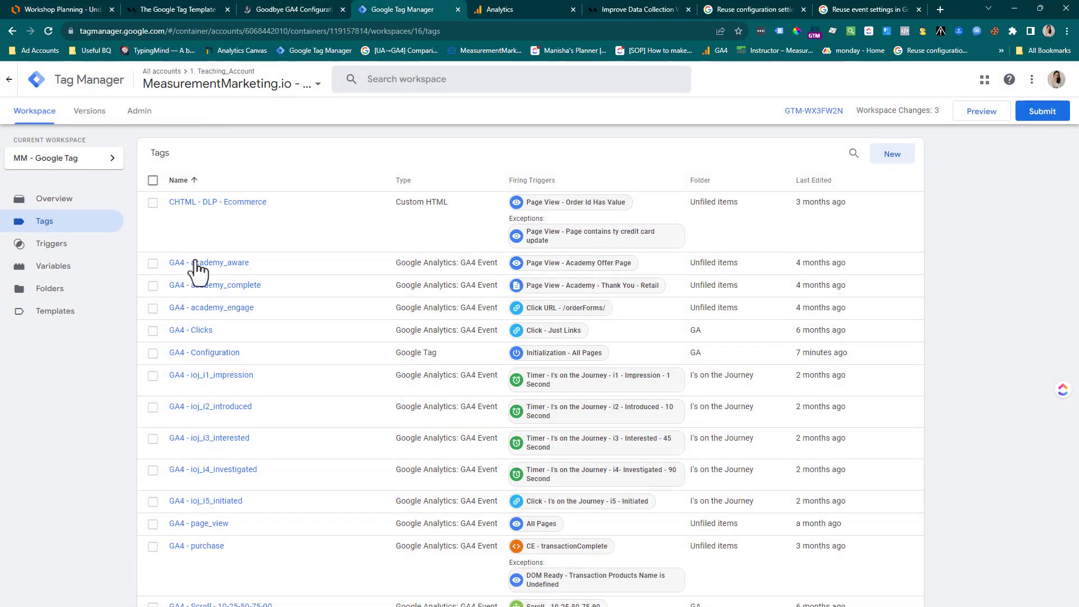
click(517, 11)
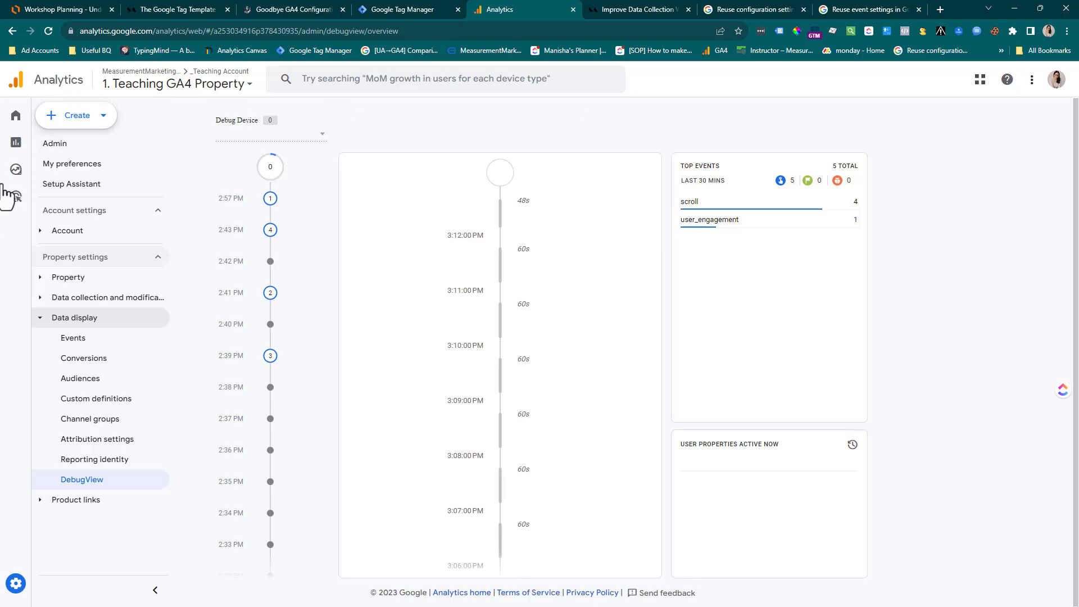
mouse_move(43, 499)
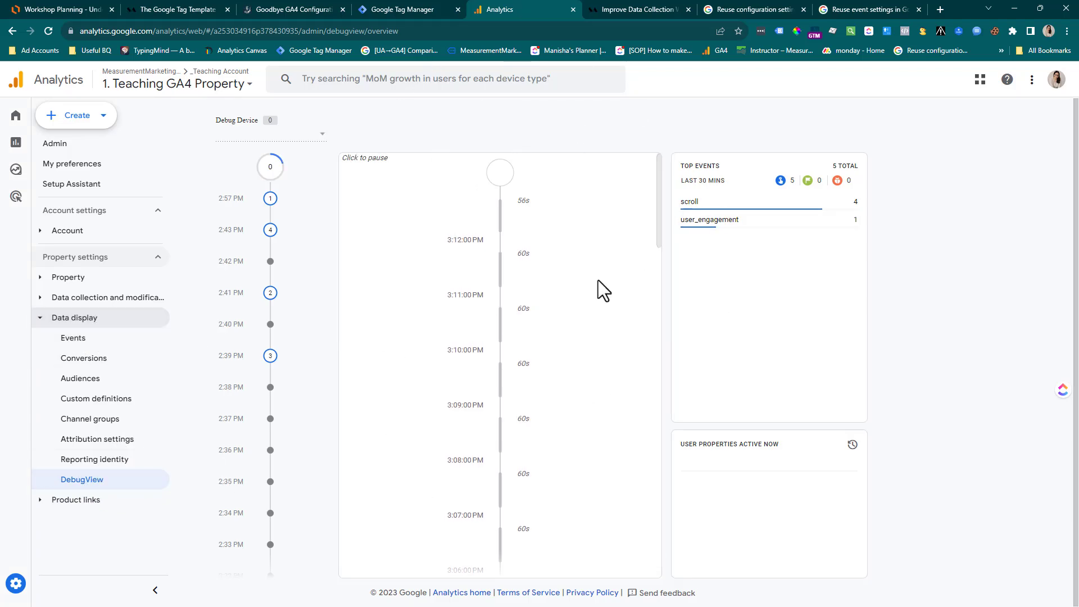
click(404, 10)
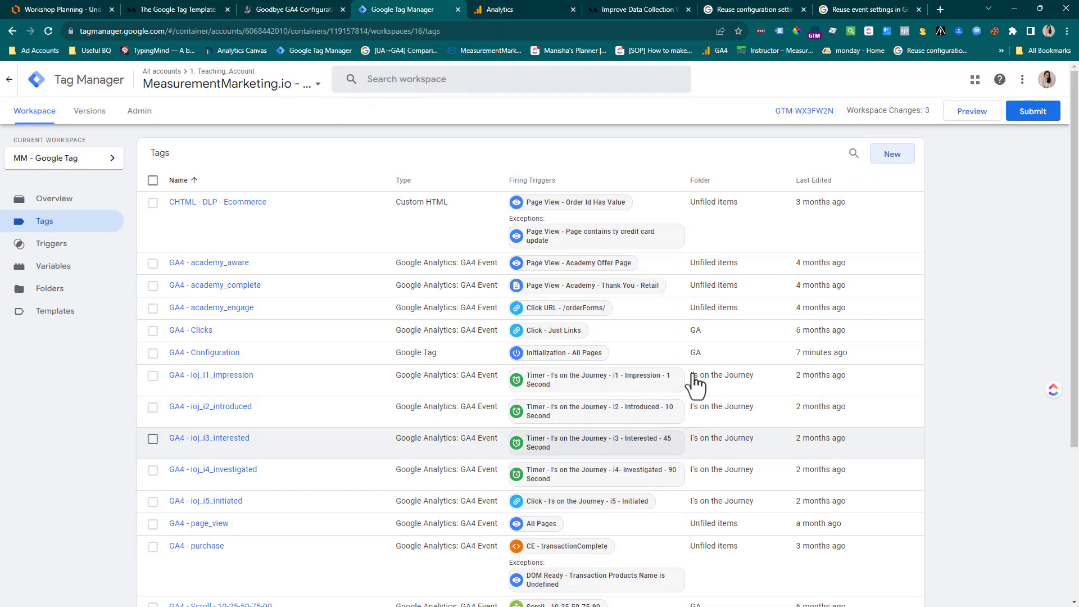
click(45, 9)
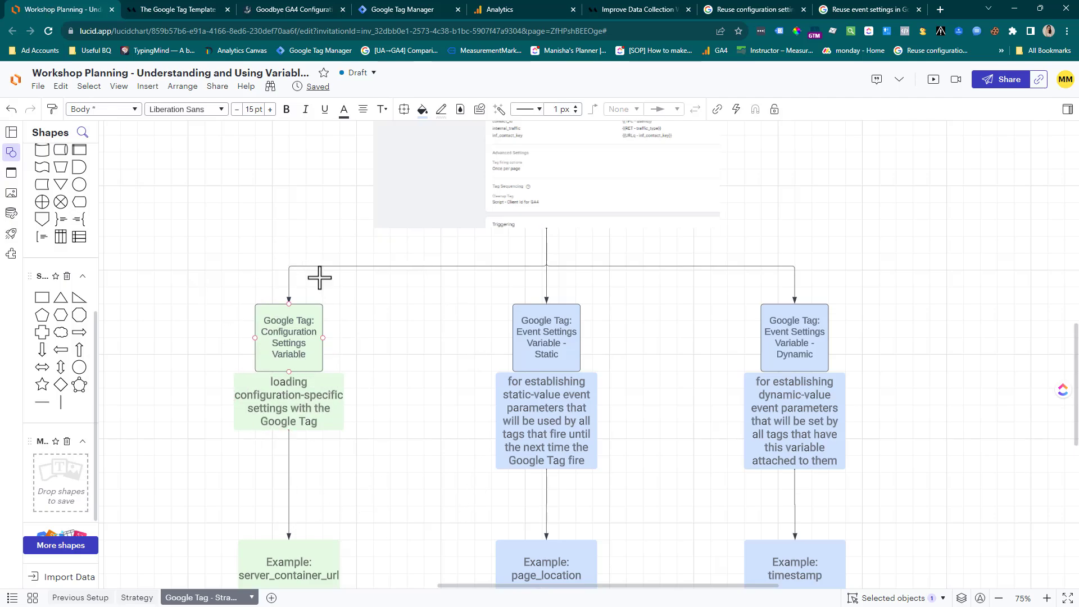
Step: In Google Tag Manager, create a new user-defined variable of type Google Tag: Configuration Settings
click(391, 4)
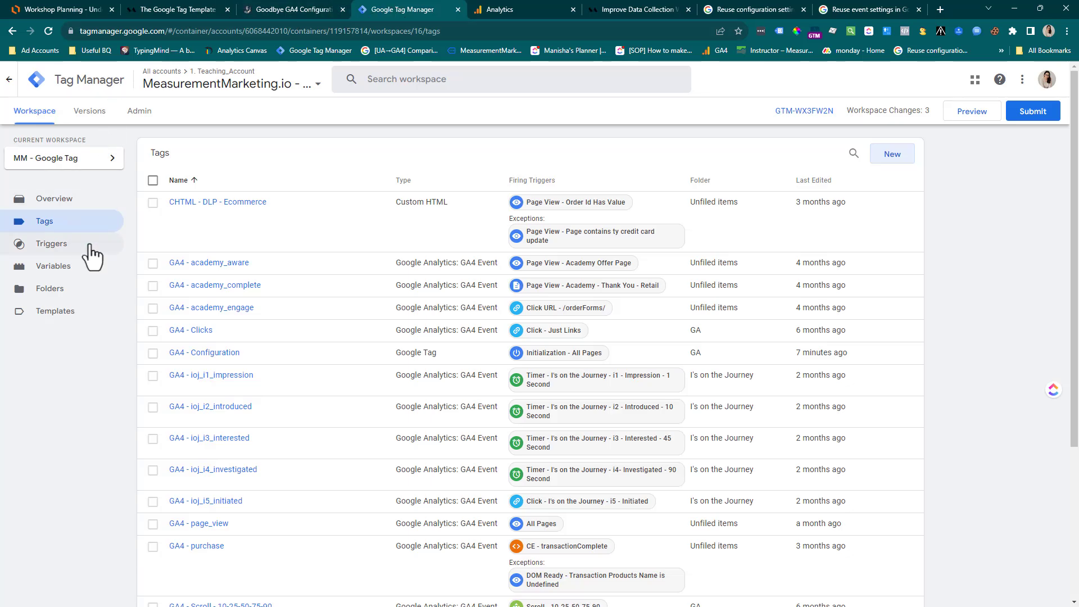
click(71, 264)
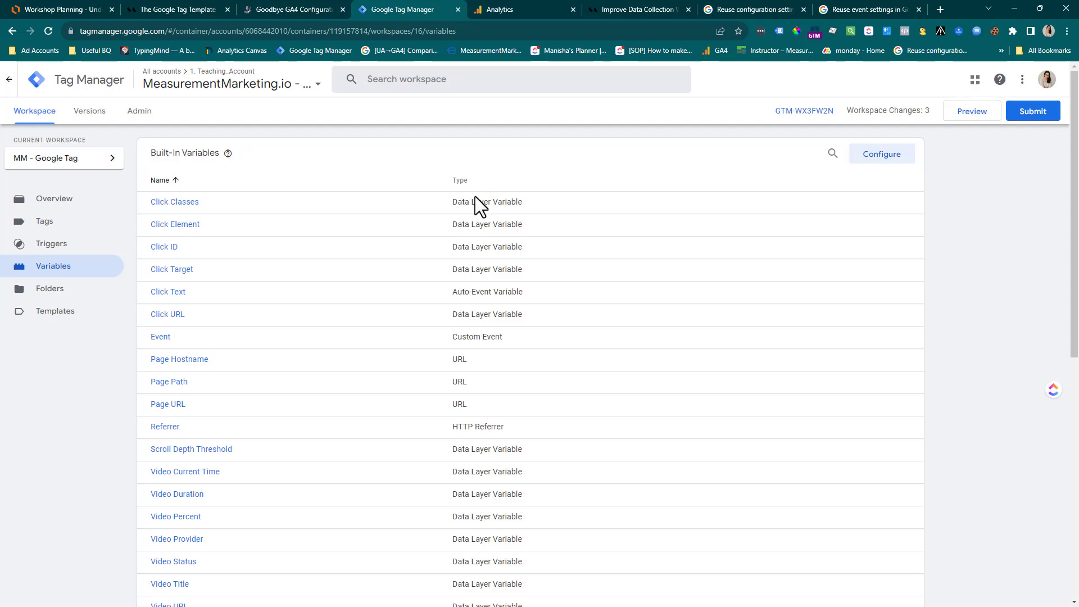
scroll(474, 199, down, 7)
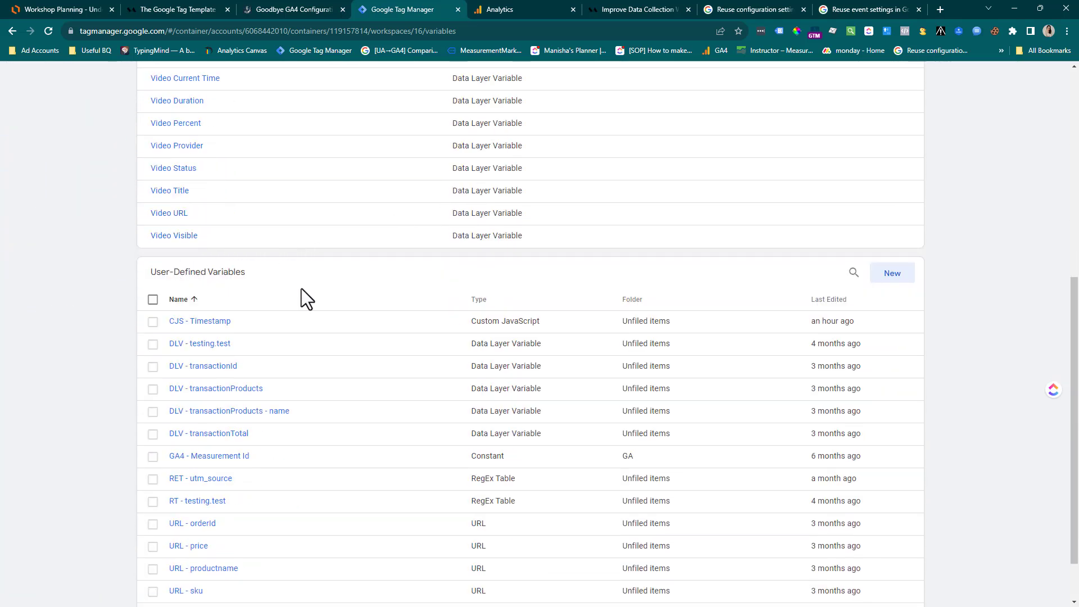
click(891, 275)
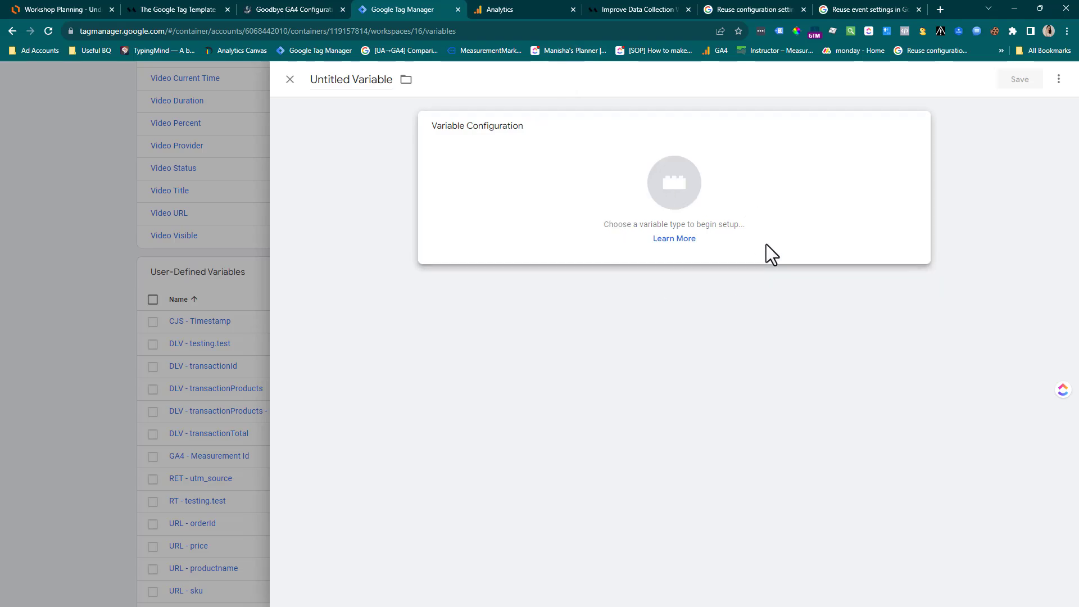
click(677, 205)
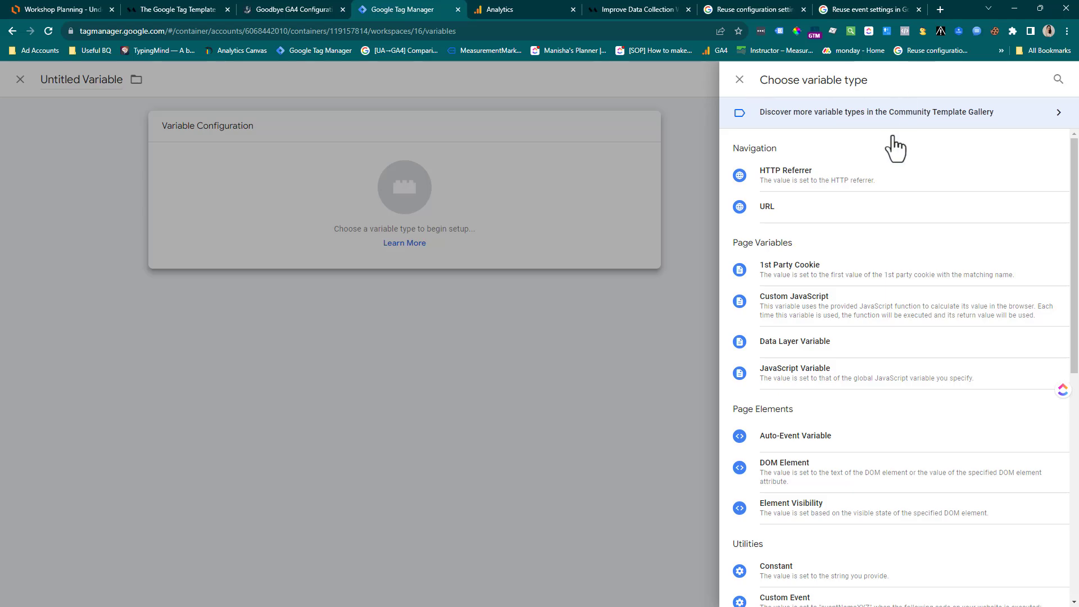
scroll(838, 373, down, 5)
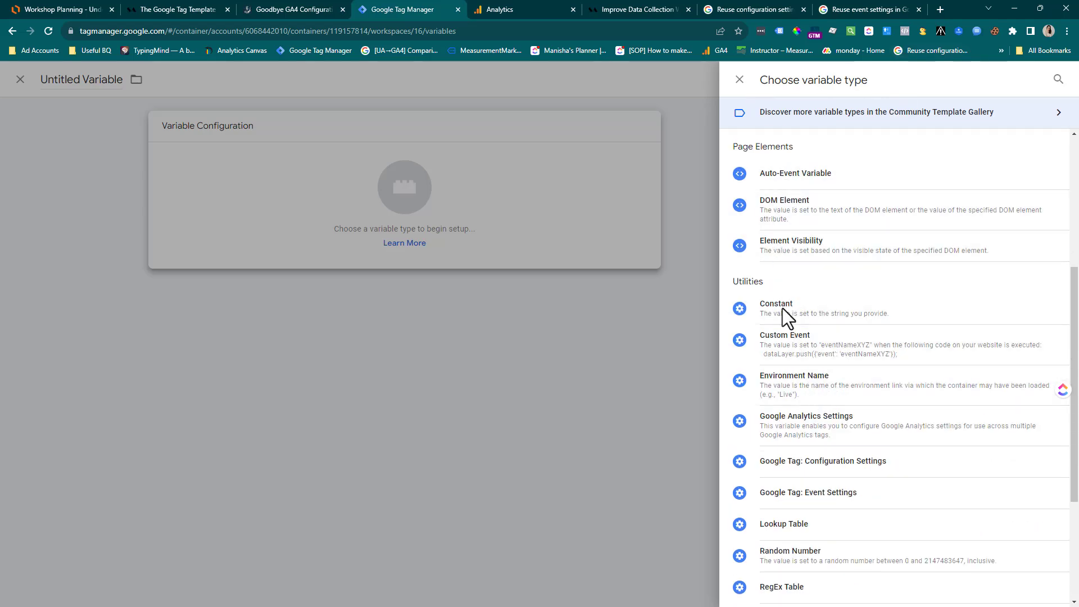
click(921, 465)
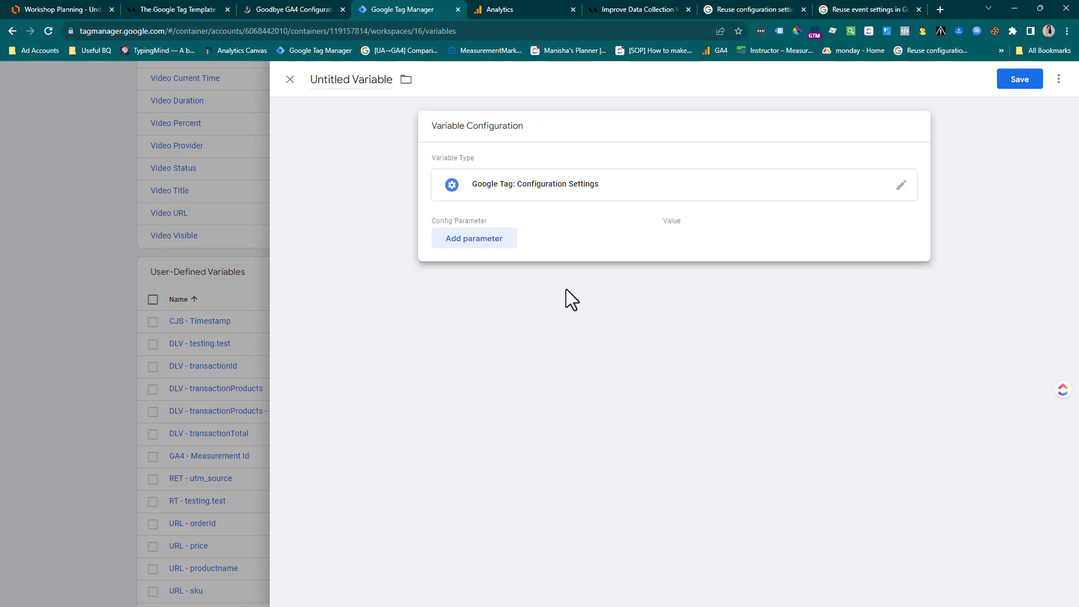
Step: Add the config parameter send_page_view with the value false to the configuration settings variable
click(492, 255)
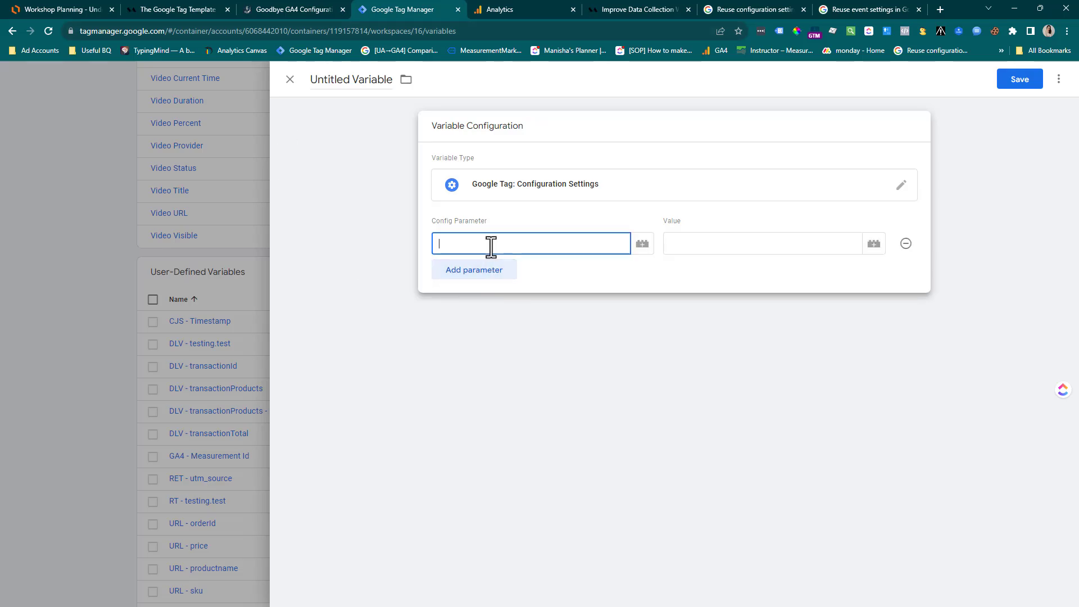
text(se)
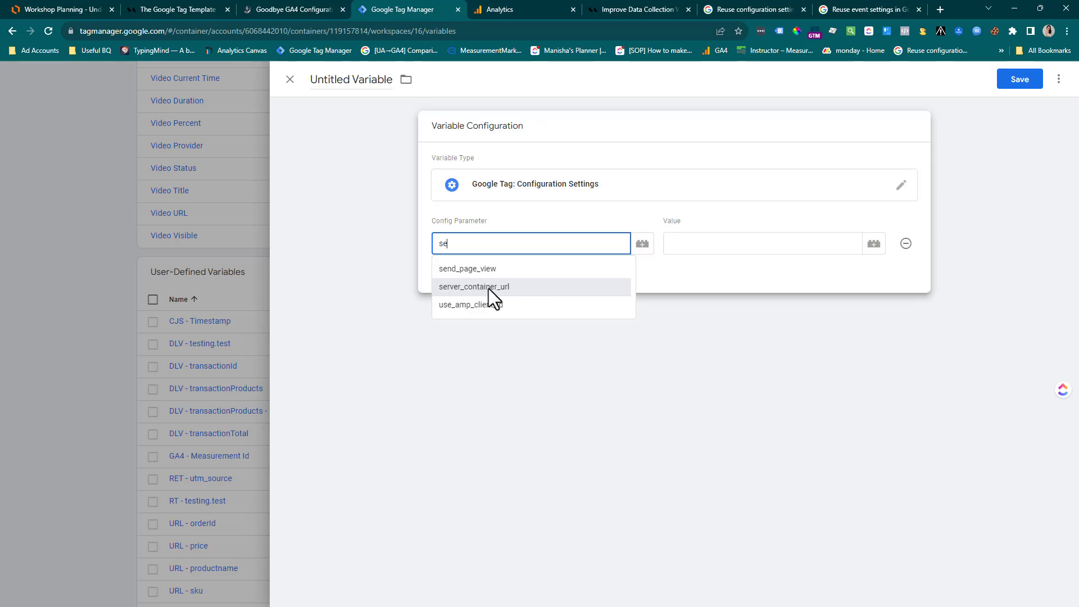
click(490, 269)
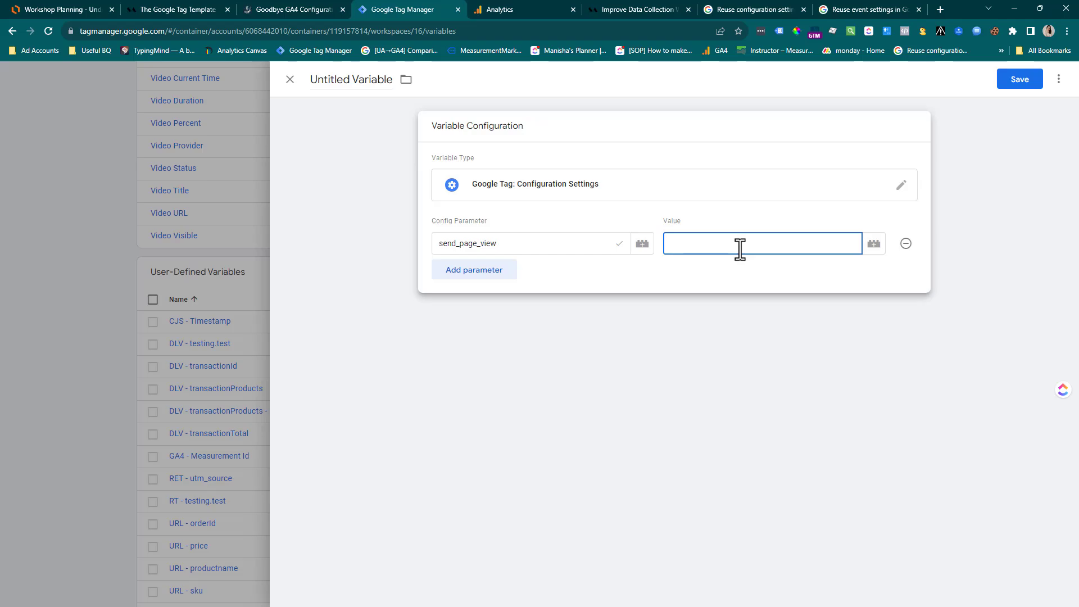
Step: Add a second config parameter, server_container_url, without a value and remove that row again
click(479, 272)
click(484, 275)
text(ser)
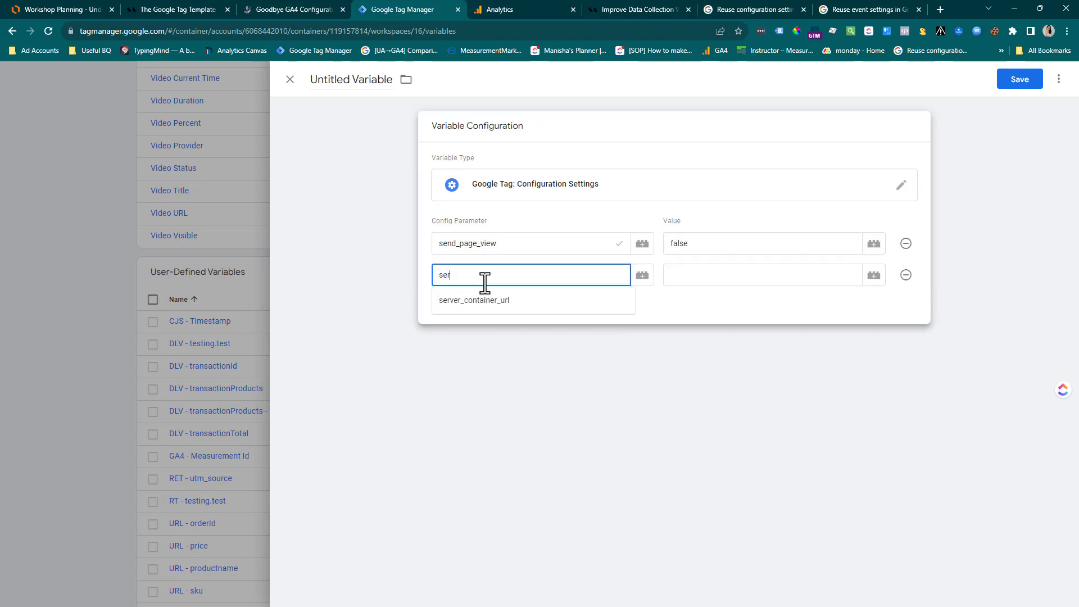
click(542, 299)
click(683, 275)
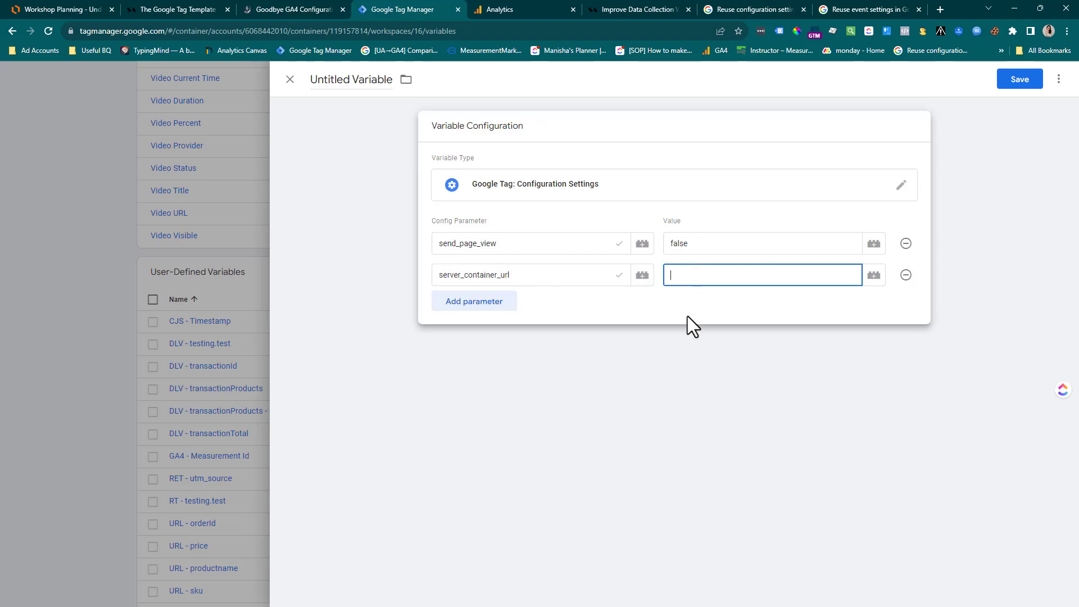
click(614, 256)
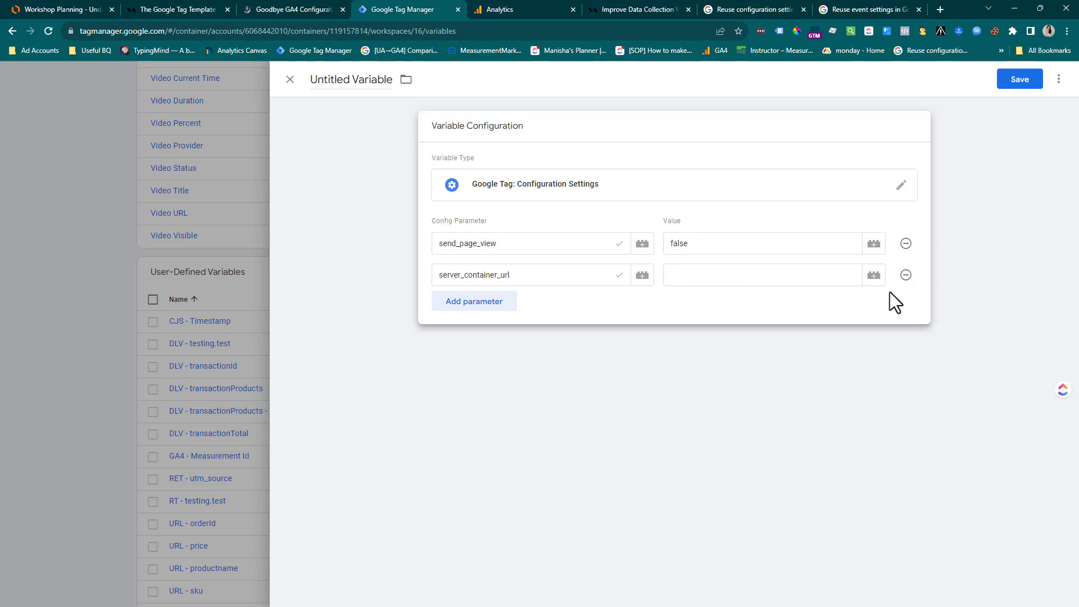
click(906, 278)
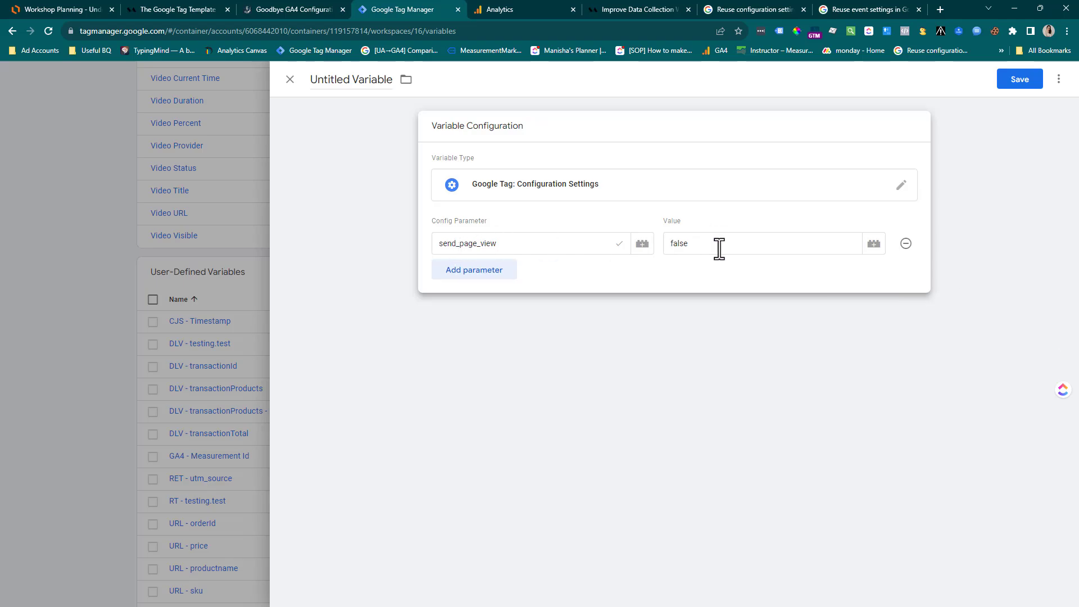
Step: Name the variable "GT - config setting - variable" and save it
click(350, 79)
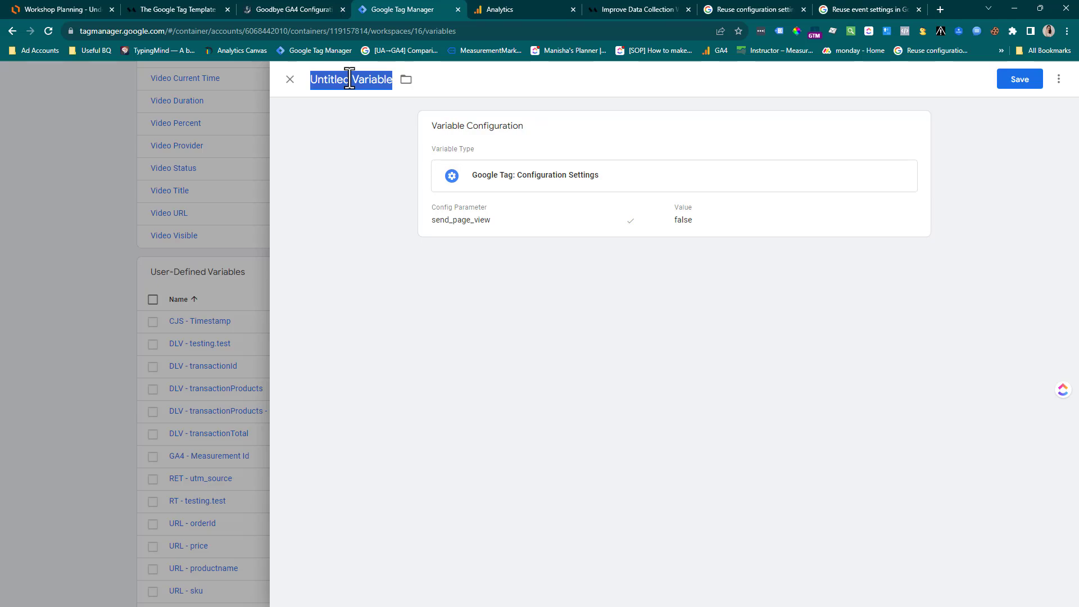
text(GT -)
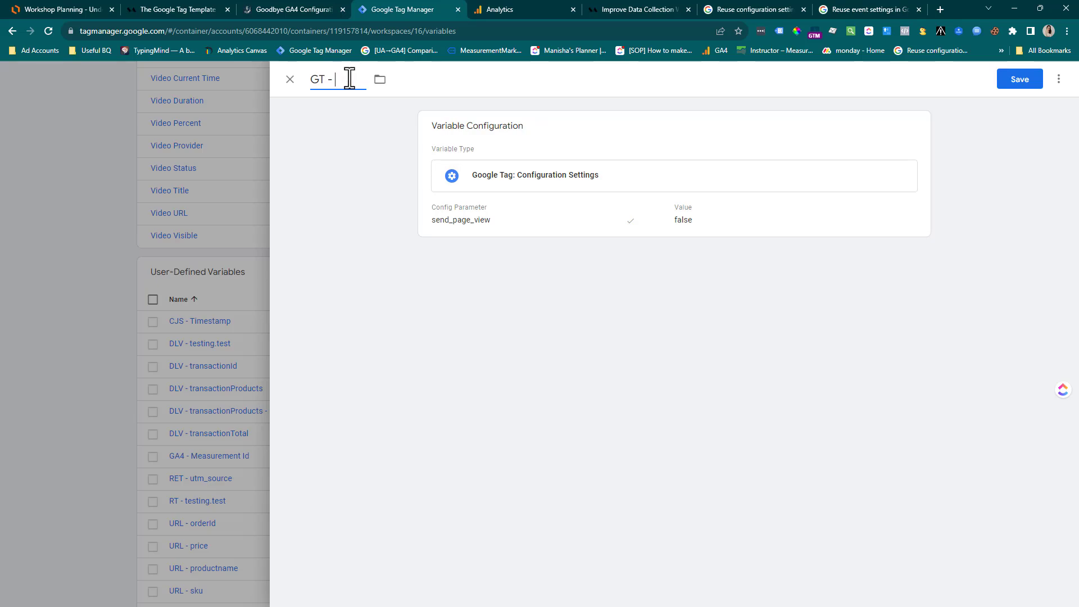
text(config setting -)
key(BackSpace)
key(BackSpace)
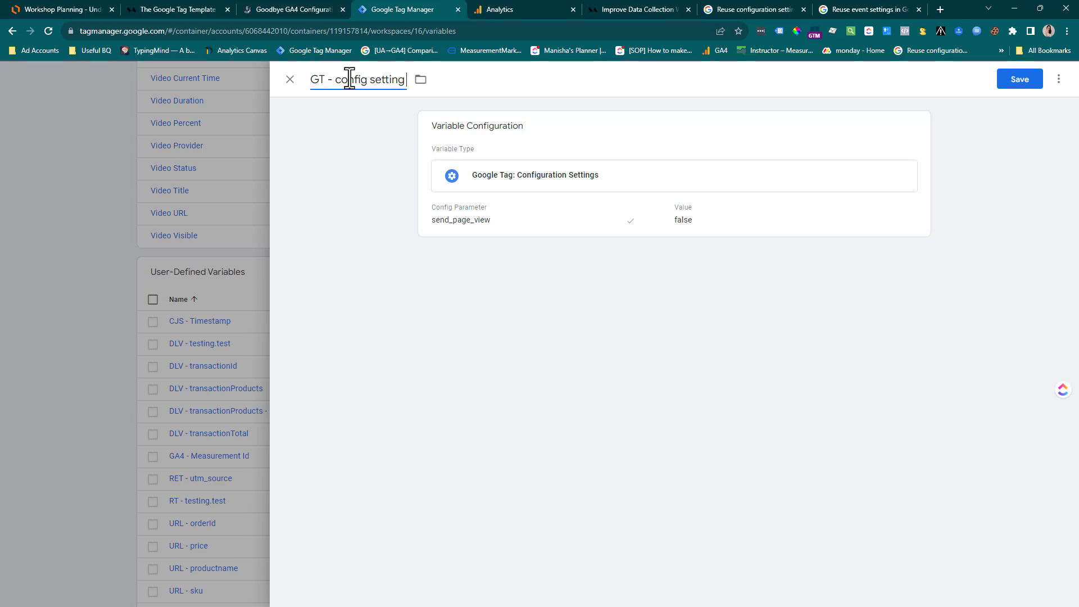
text(- varia)
key(BackSpace)
text(able)
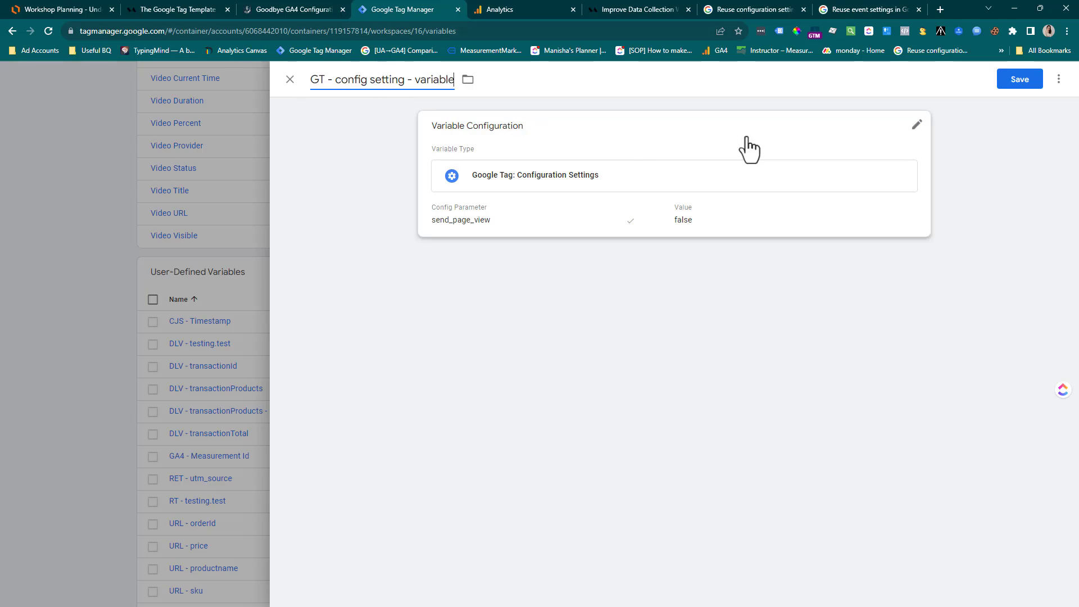
click(1020, 79)
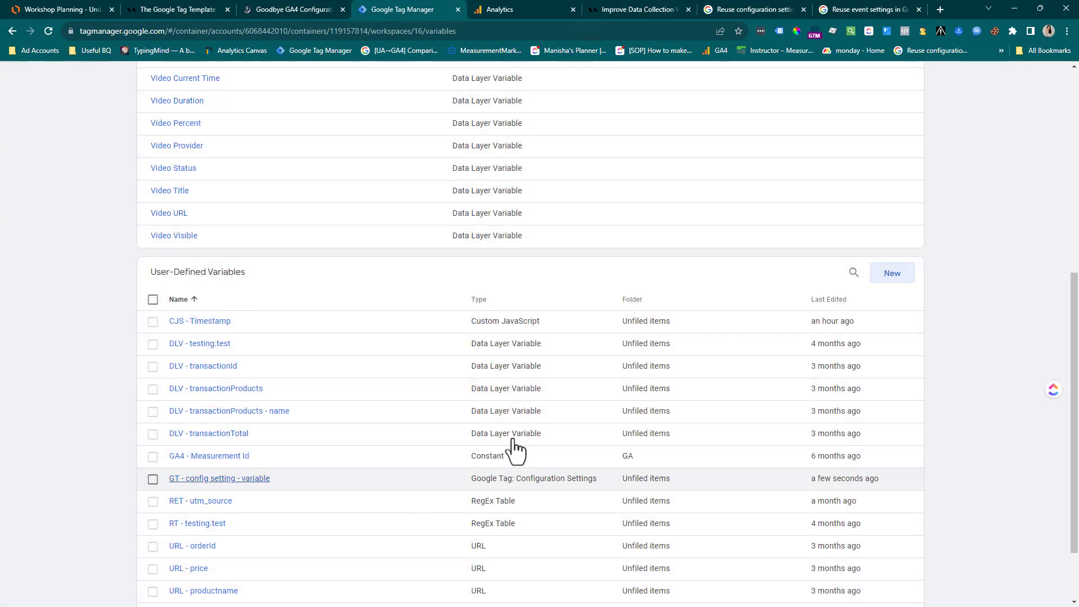
Step: Search the workspace's tags for "google tag" and open the GA4 - Configuration tag
scroll(242, 500, up, 7)
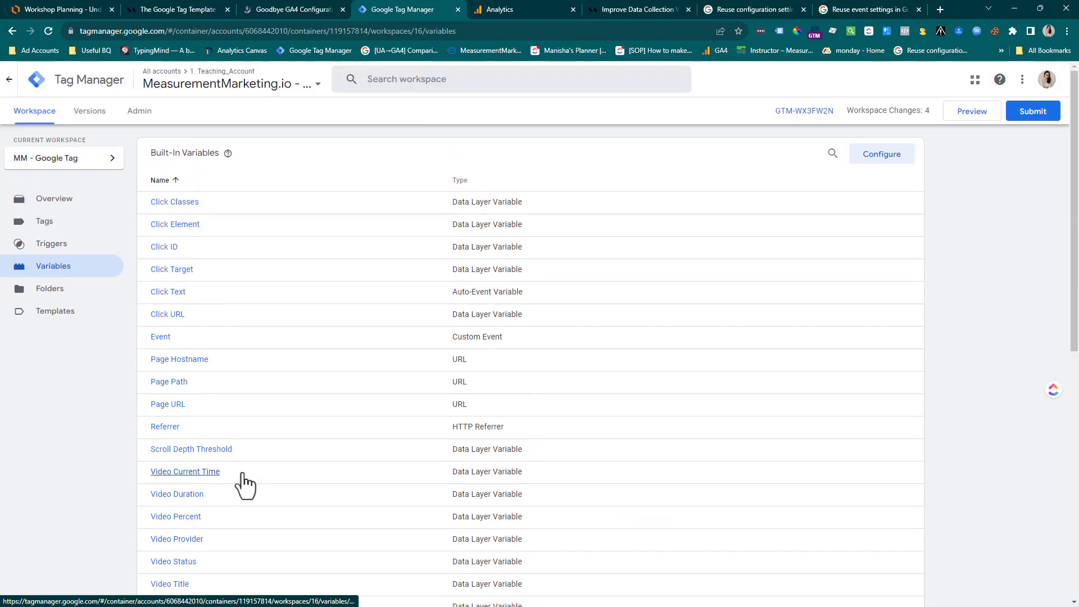
click(73, 222)
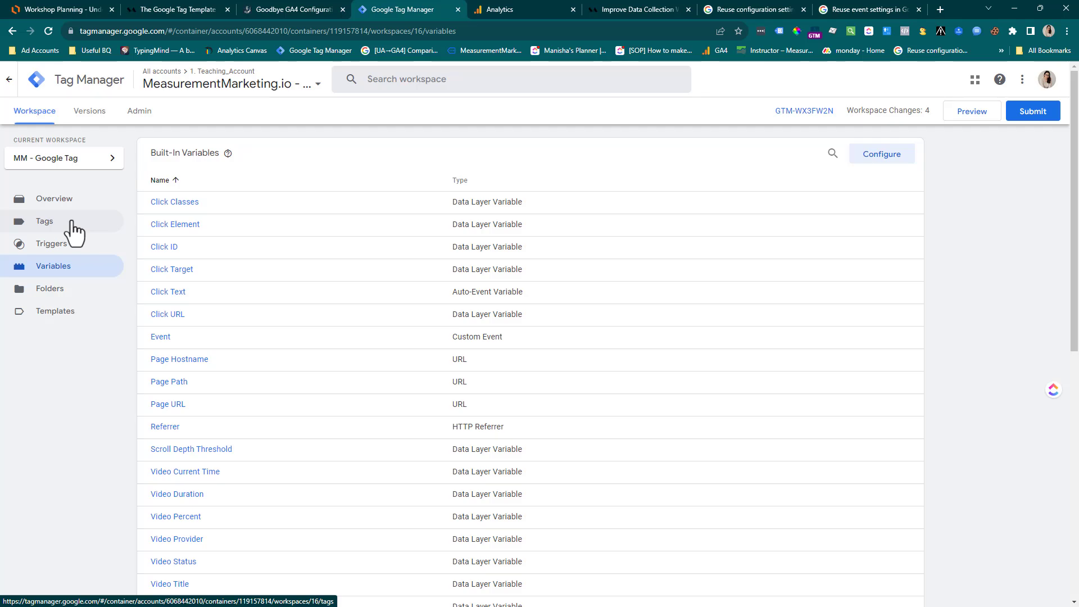
click(73, 222)
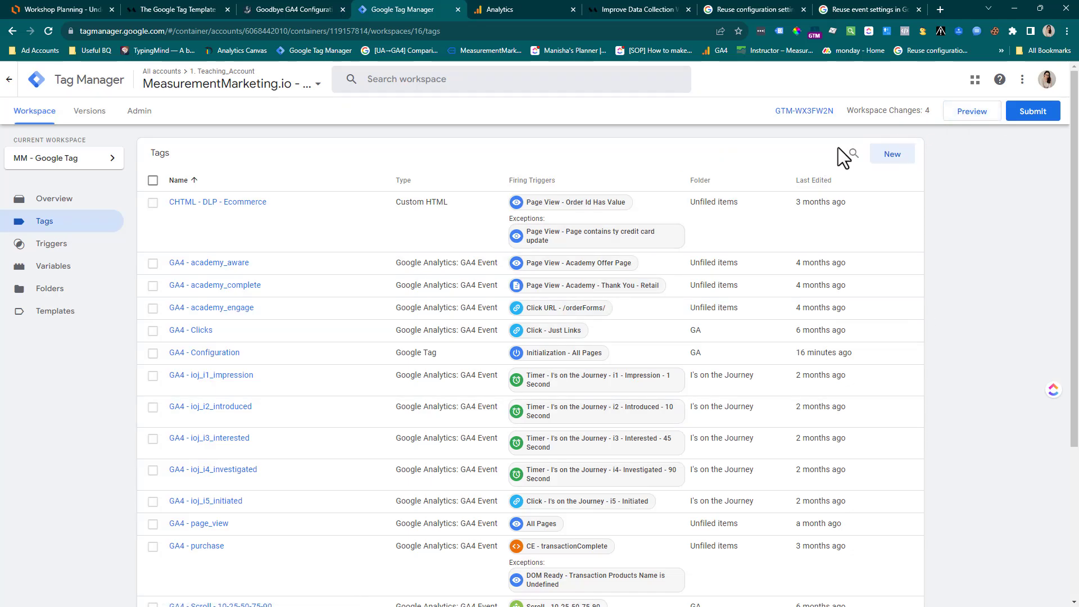
click(853, 155)
text(googl)
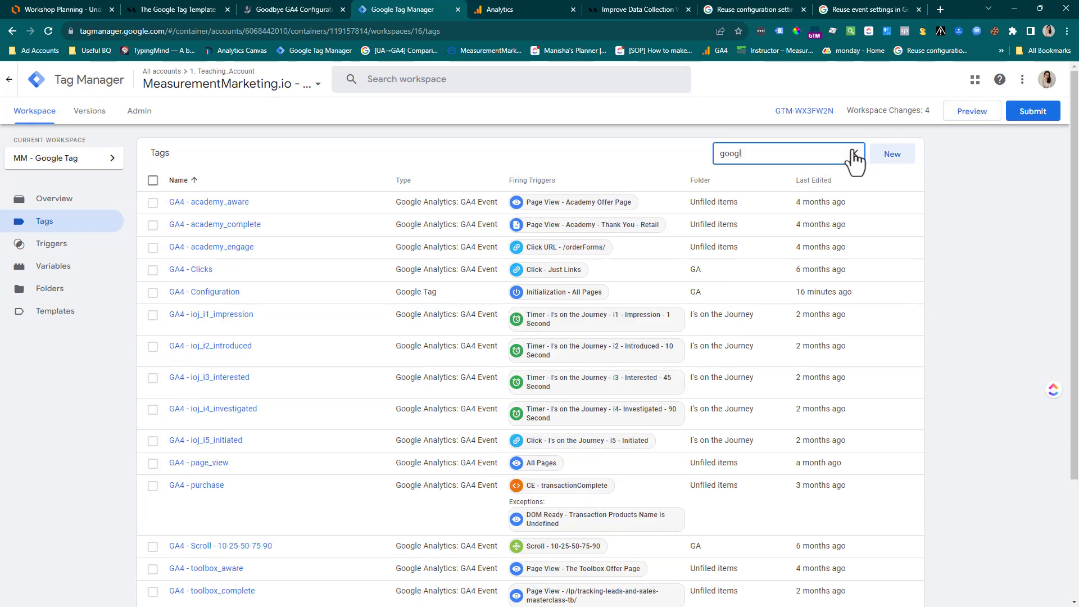
text(e tag)
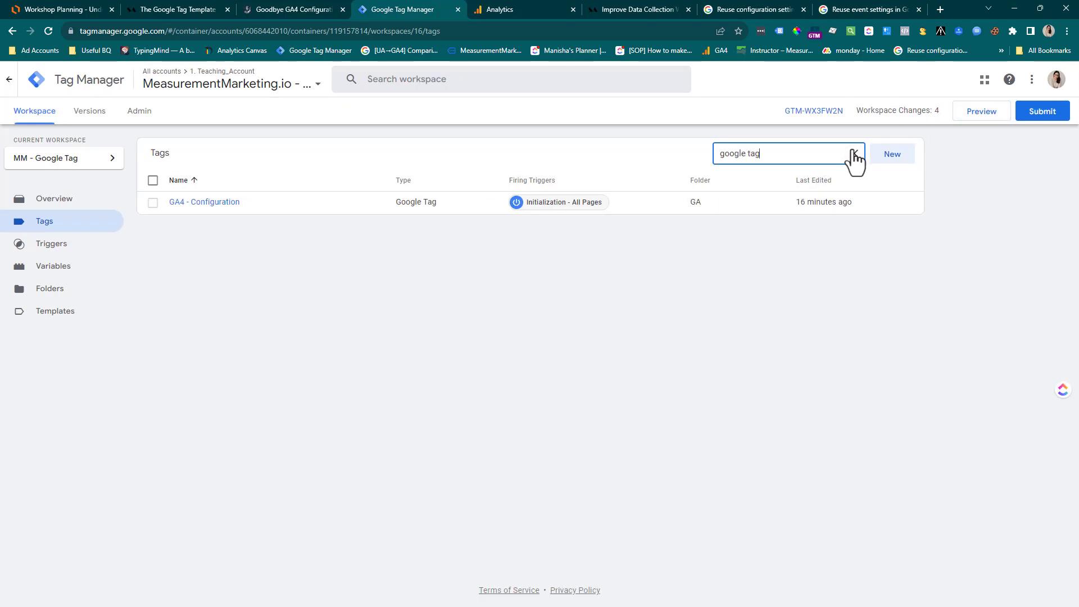
click(207, 204)
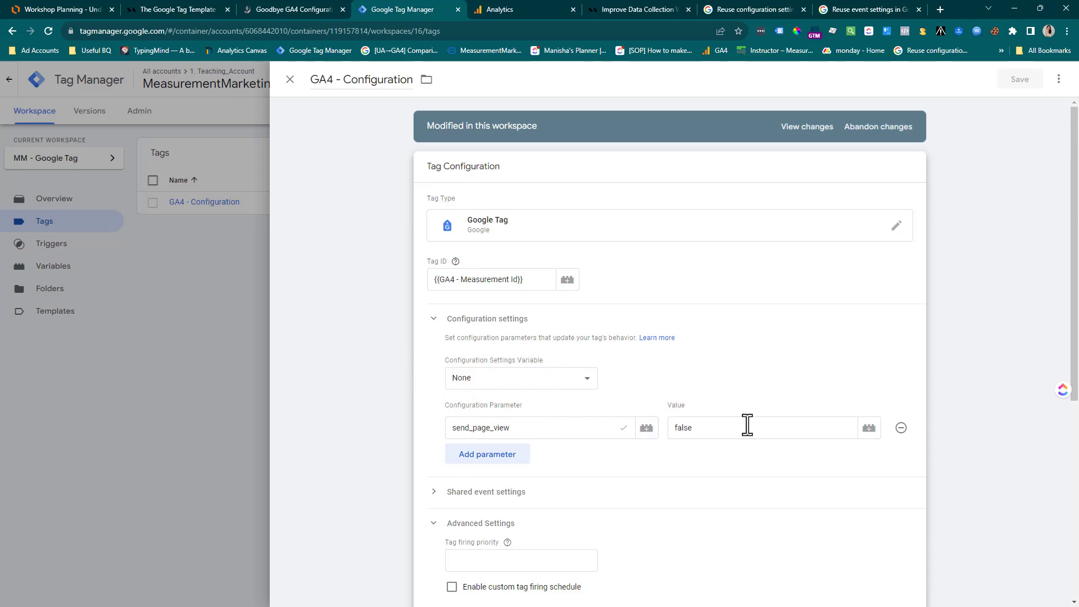
Step: Remove the tag's own send_page_view parameter and set its Configuration Settings Variable to {{GT - config setting - variable}}
click(901, 428)
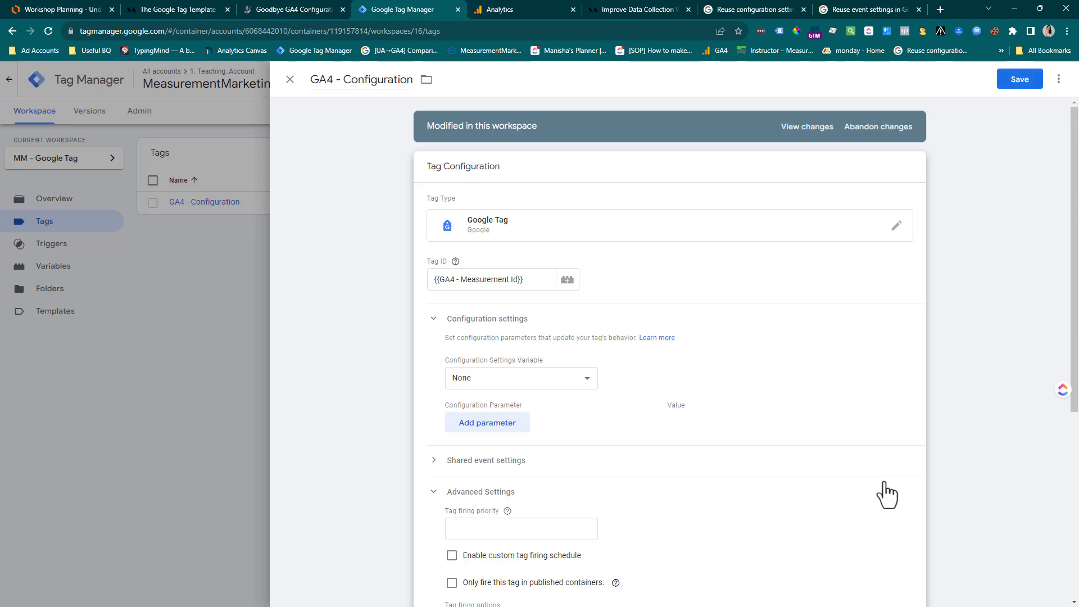
click(498, 373)
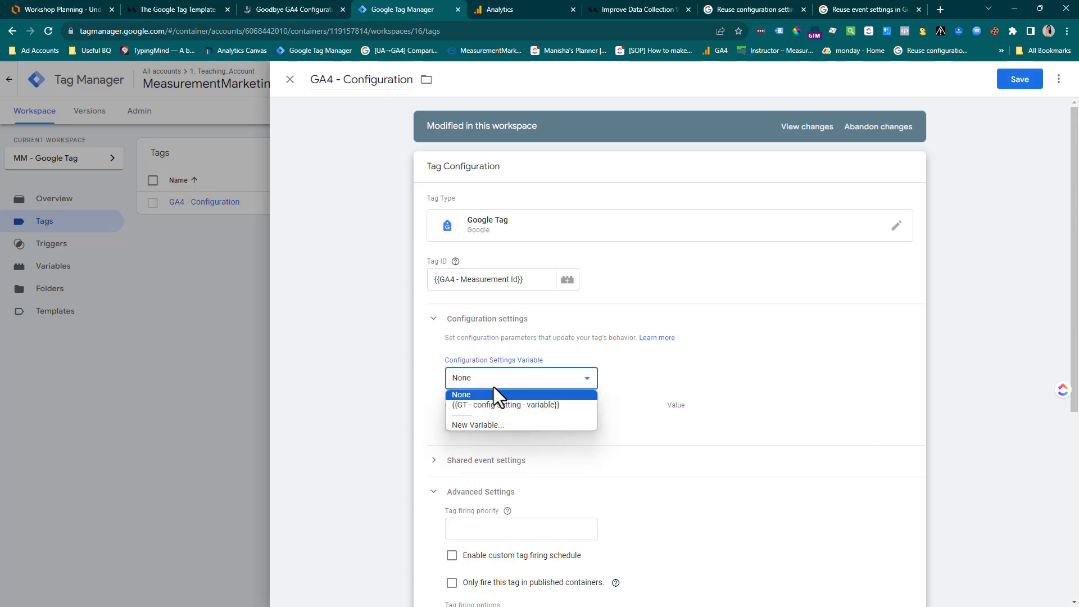
click(491, 405)
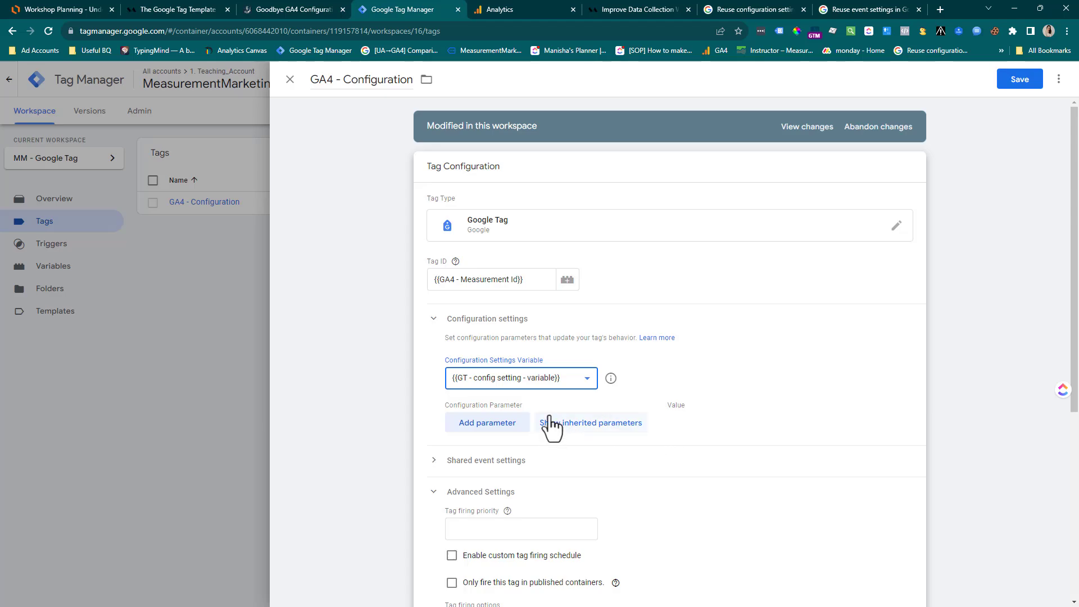
Step: Reset the Configuration Settings Variable to None and reselect {{GT - config setting - variable}}
click(563, 384)
click(537, 393)
click(548, 376)
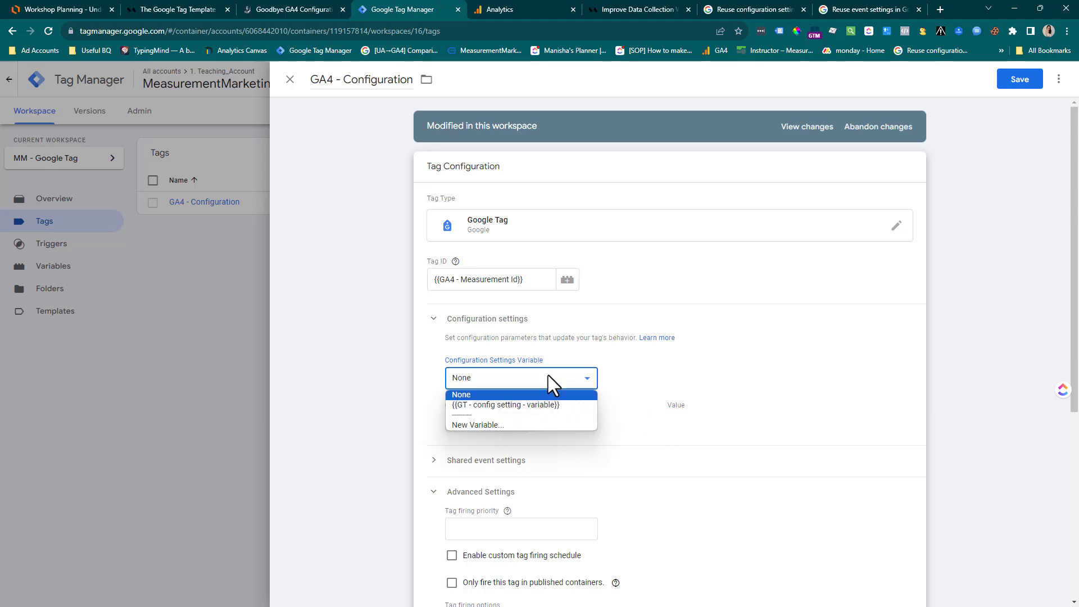
click(534, 406)
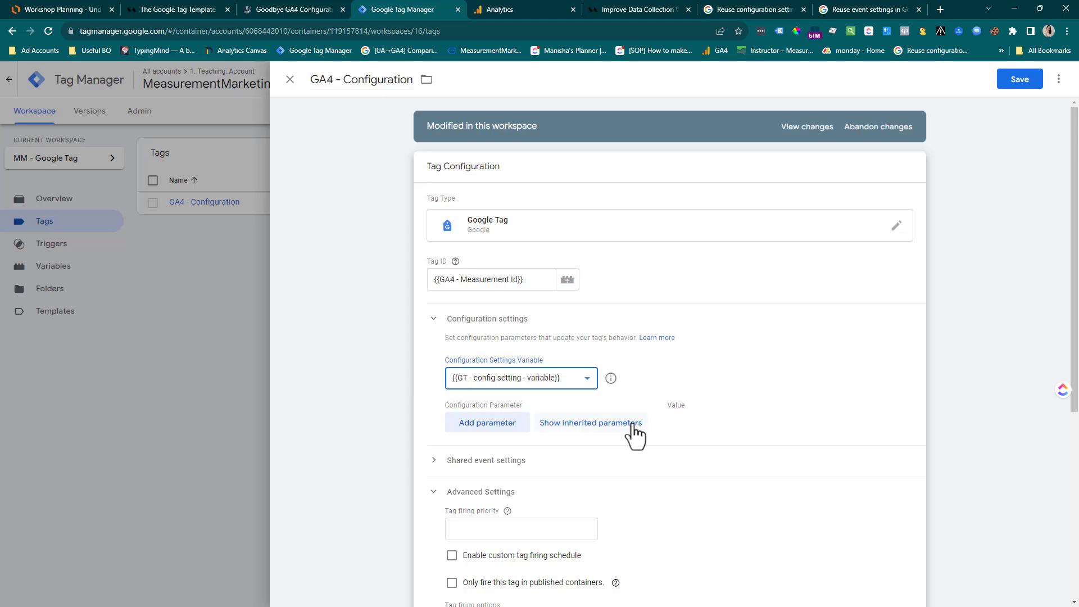
Step: Show the inherited configuration parameters, then save the GA4 - Configuration tag and clear the tag search
click(595, 426)
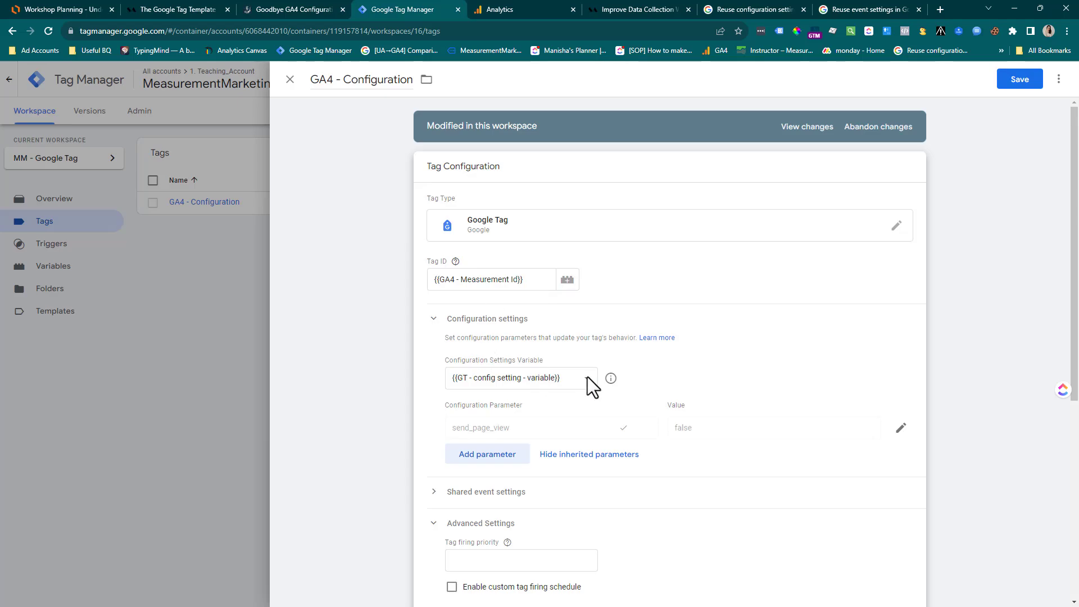
click(1033, 85)
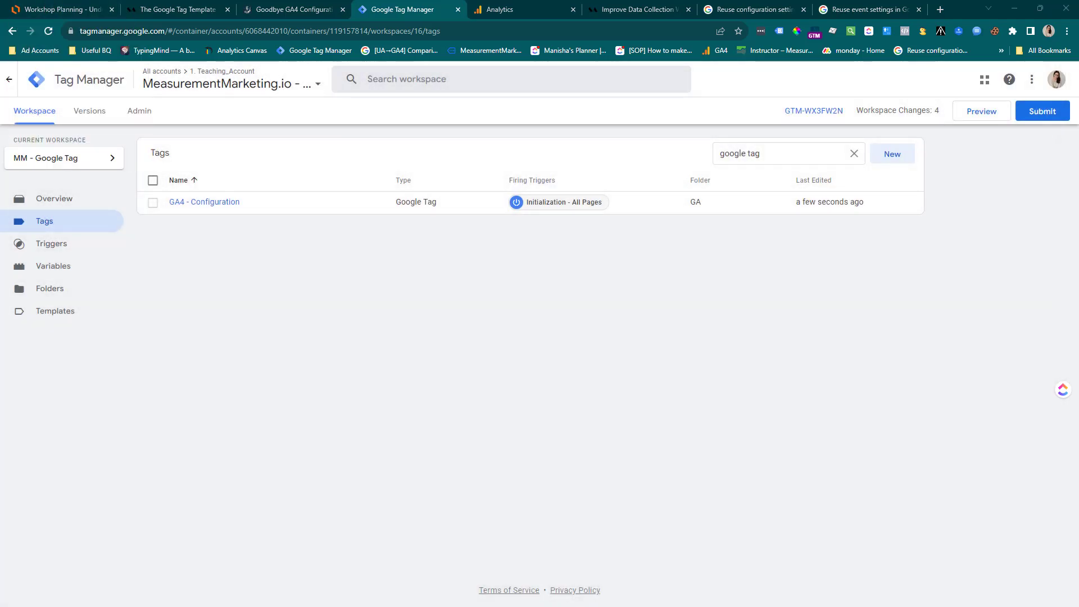
click(852, 154)
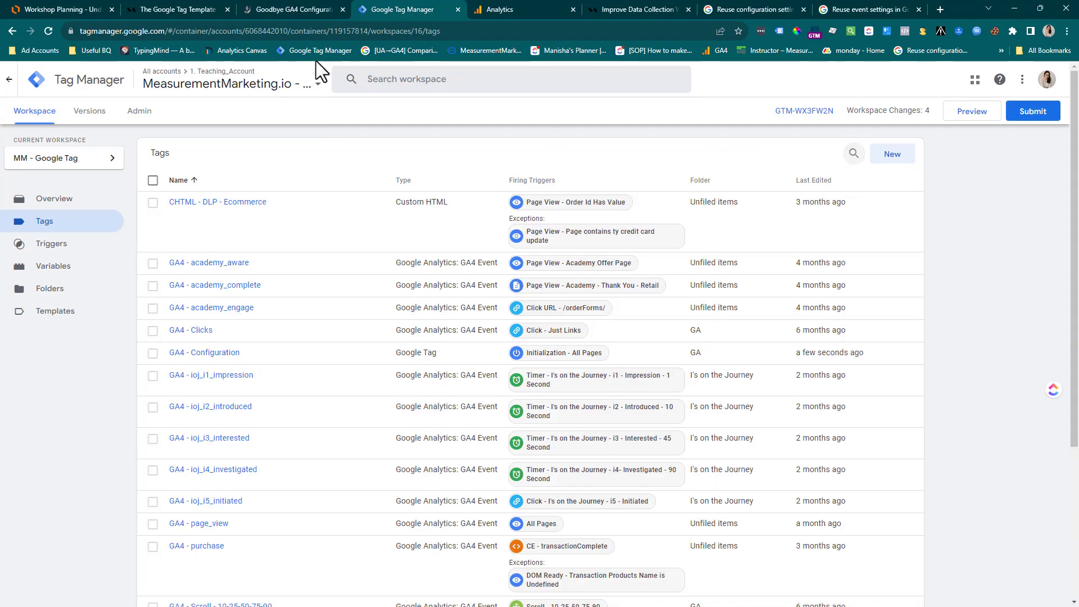
Step: Open the workspace's variables list, and switch to the Lucidchart diagram to review the static event settings variable branch
click(69, 266)
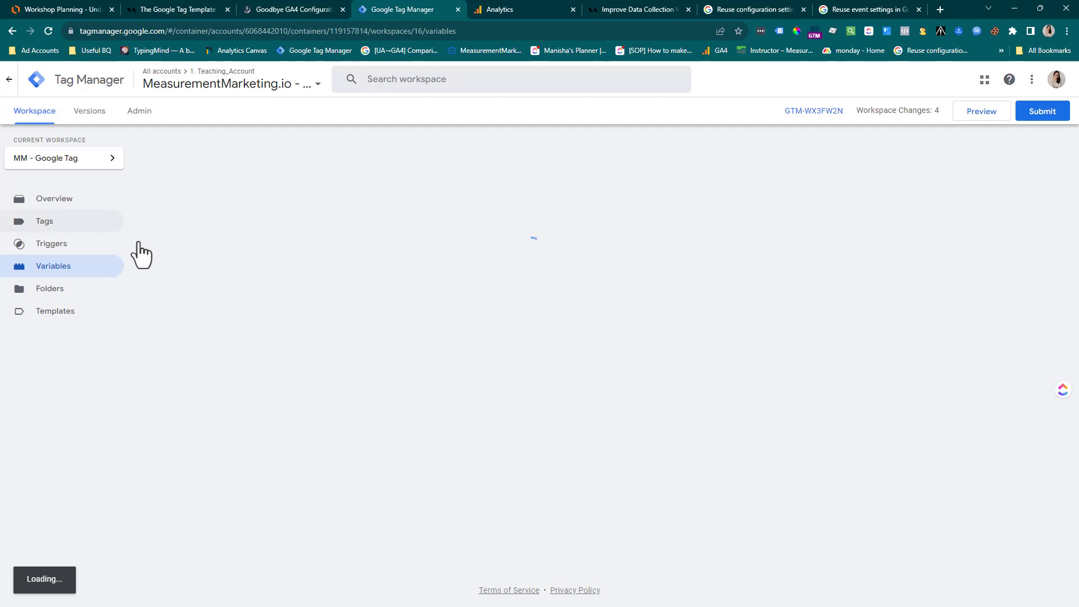
click(72, 9)
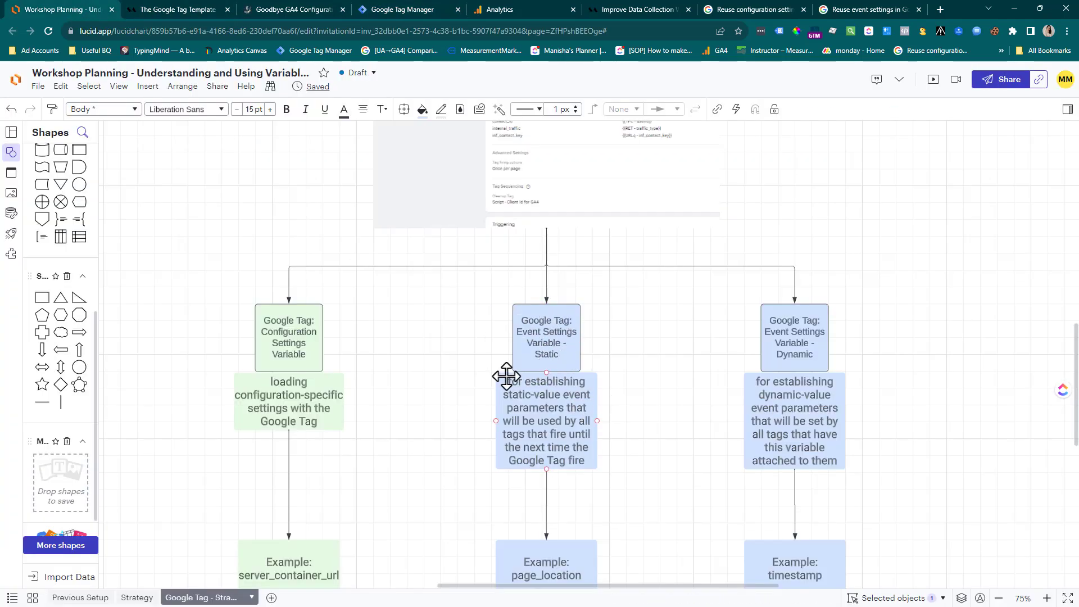
click(569, 539)
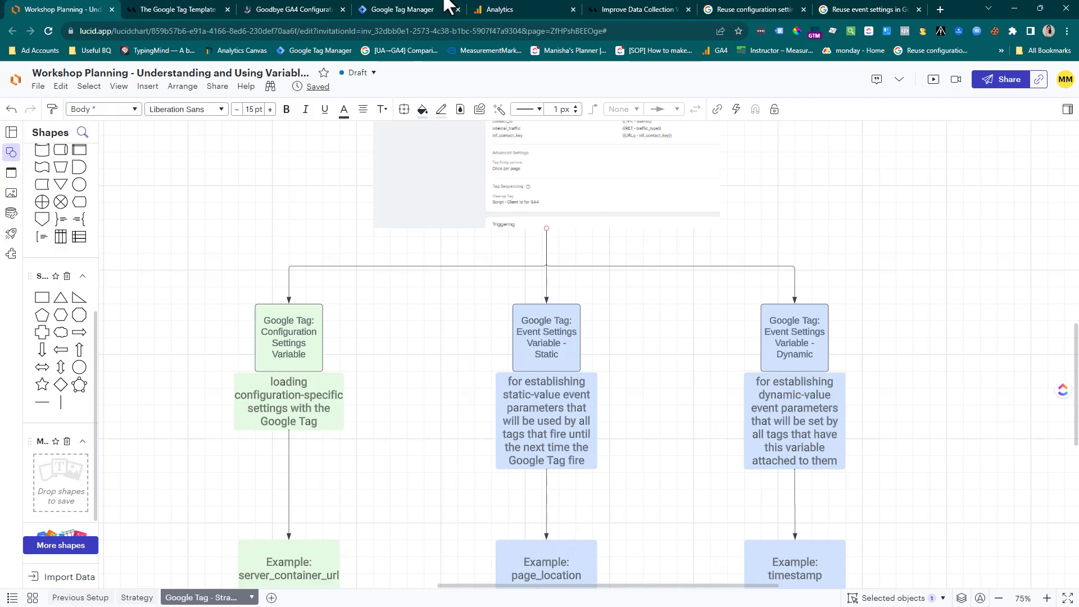
Step: Return to Google Tag Manager and create a new user-defined variable of type Google Tag: Event Settings
click(426, 9)
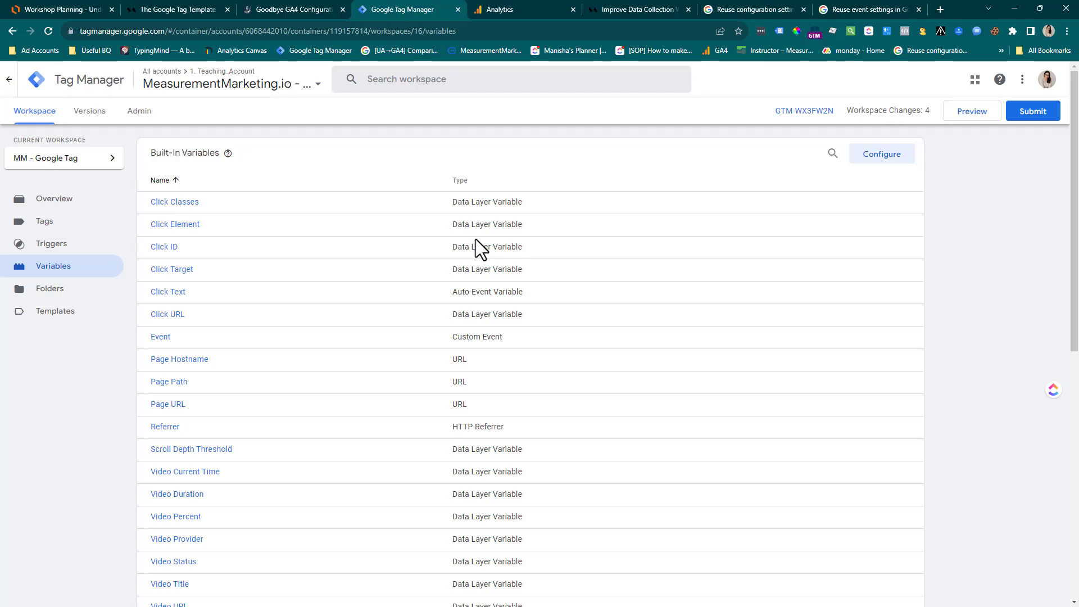
scroll(476, 238, down, 5)
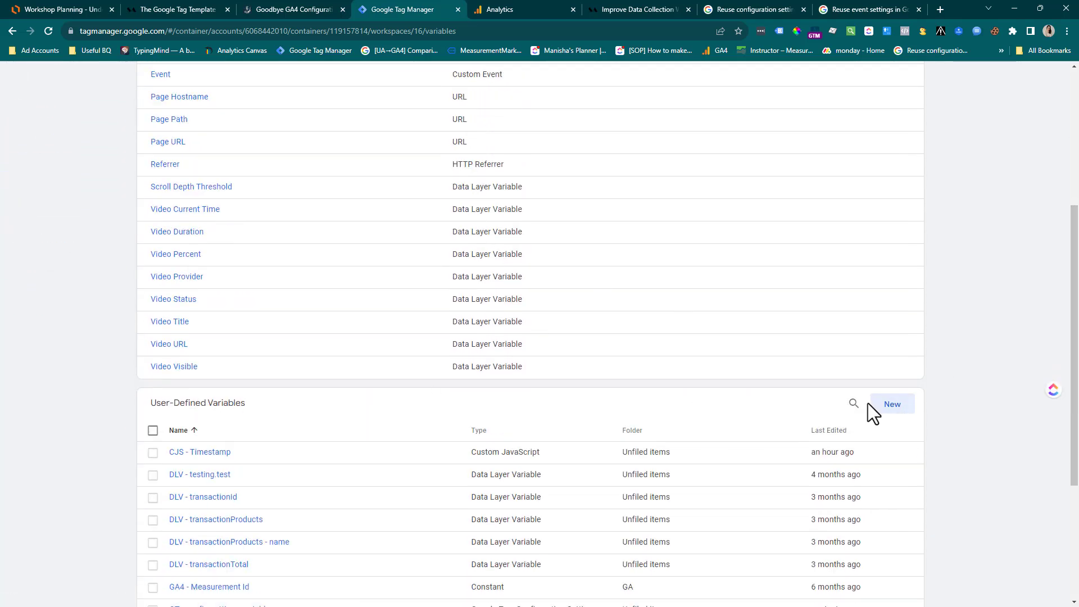
click(874, 416)
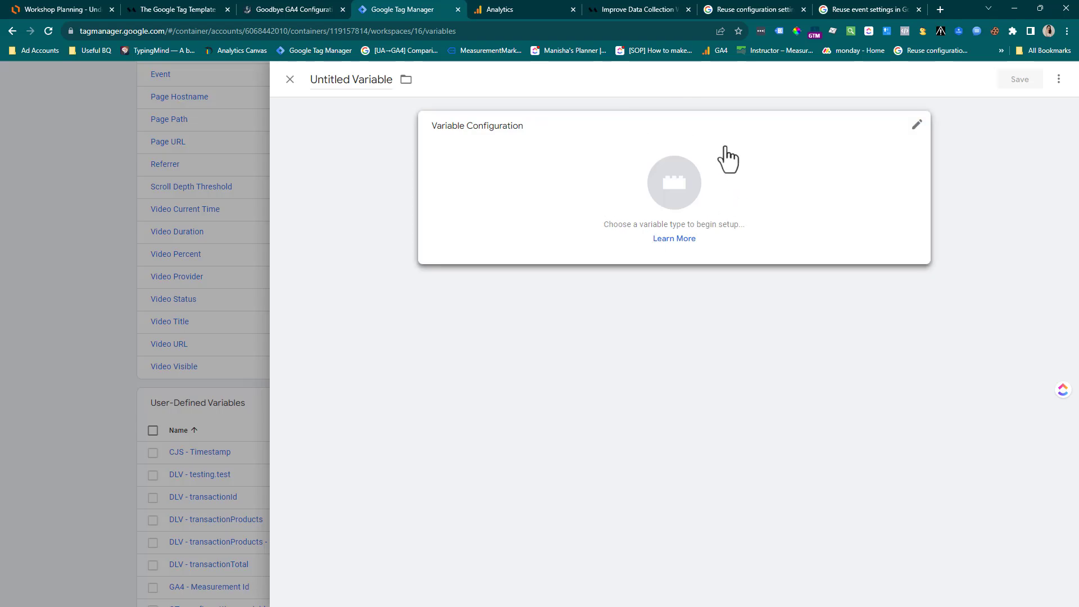
click(678, 185)
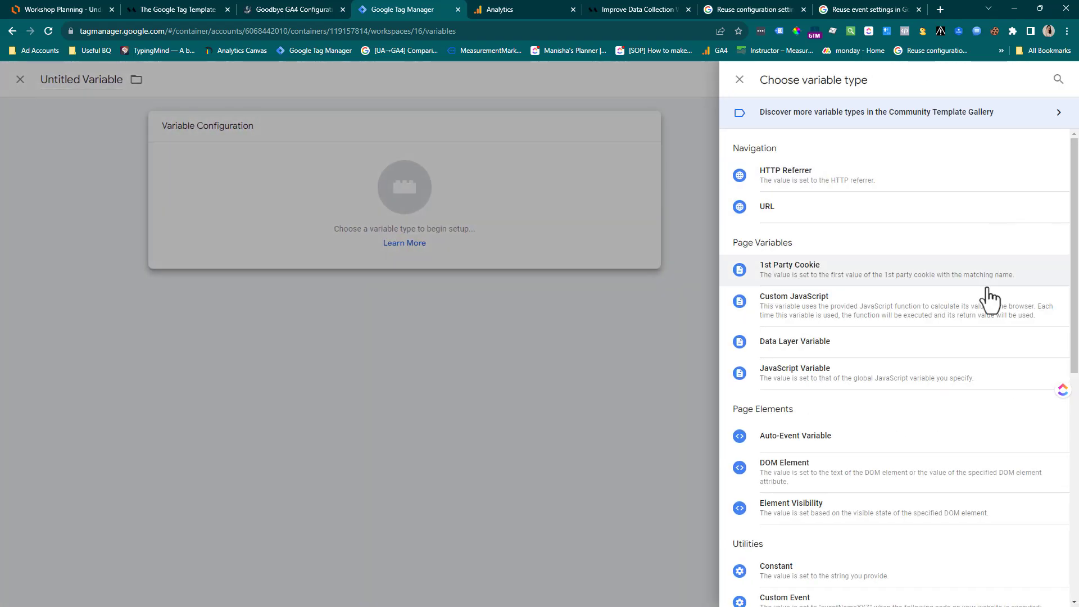
scroll(927, 359, down, 7)
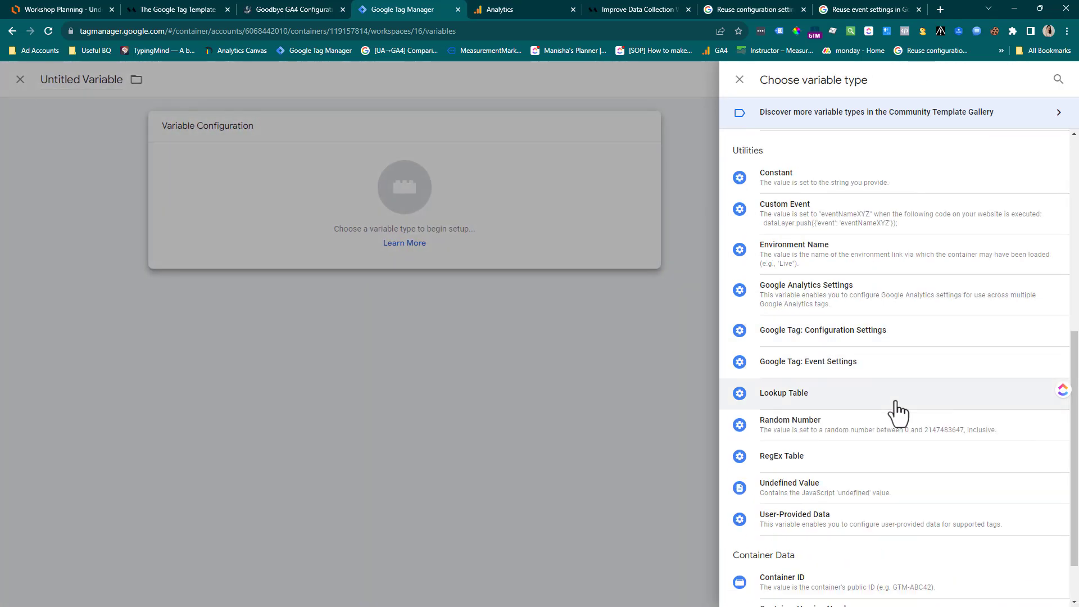
click(831, 366)
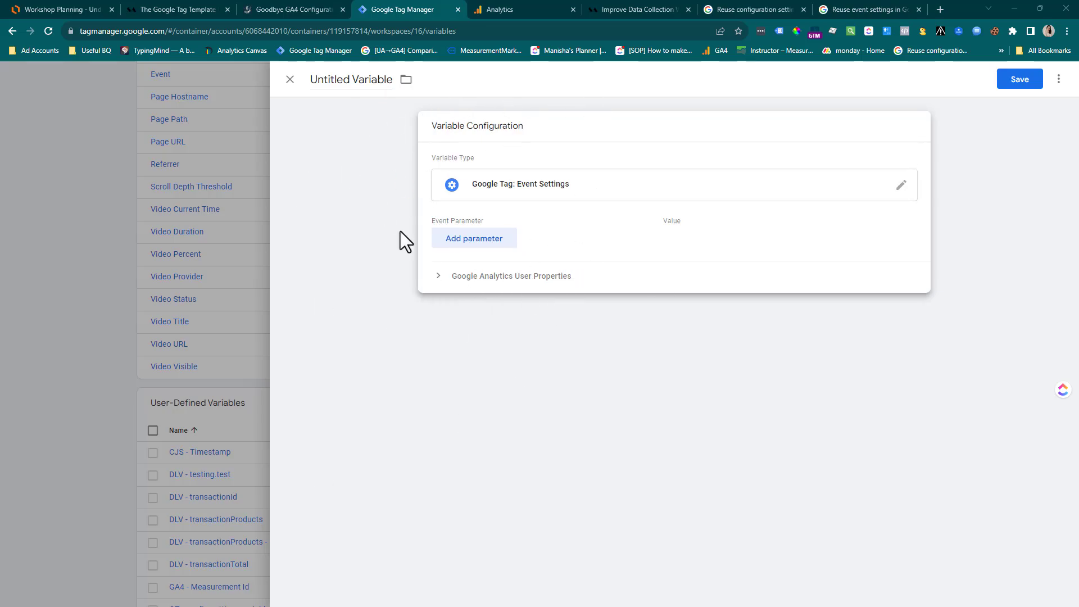
Step: Add an empty event parameter row to the new Google Tag: Event Settings variable
click(480, 240)
click(513, 243)
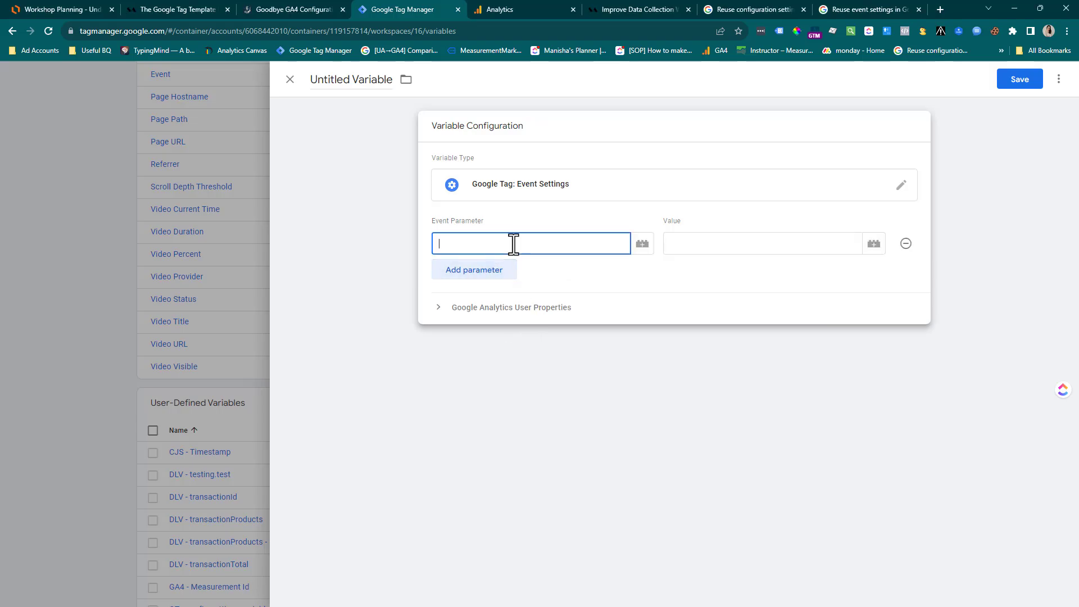
text(page_location)
key(ctrl+a)
key(BackSpace)
text(p)
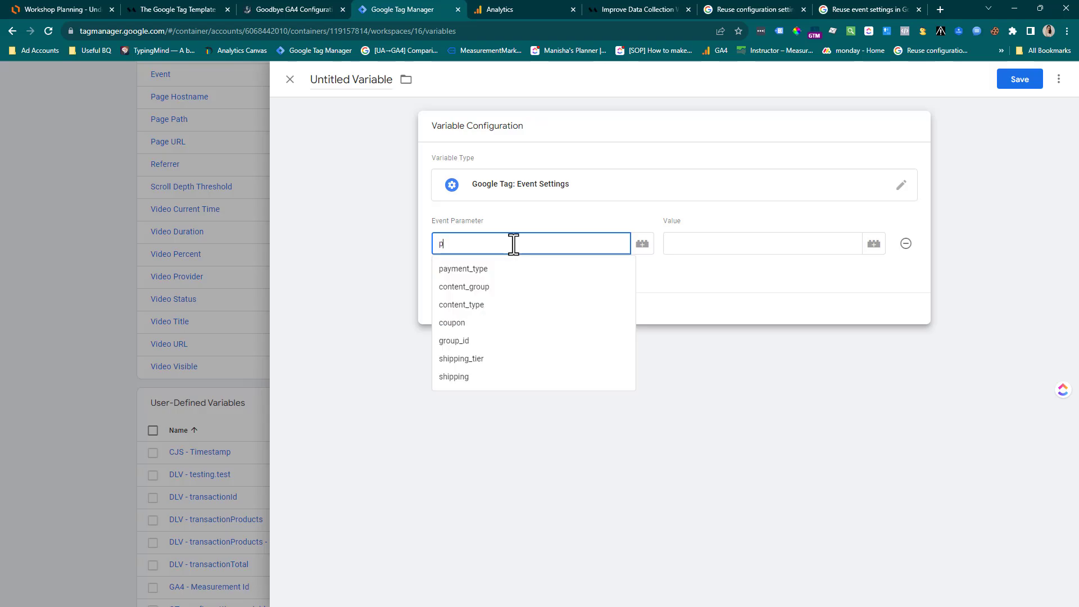
click(500, 289)
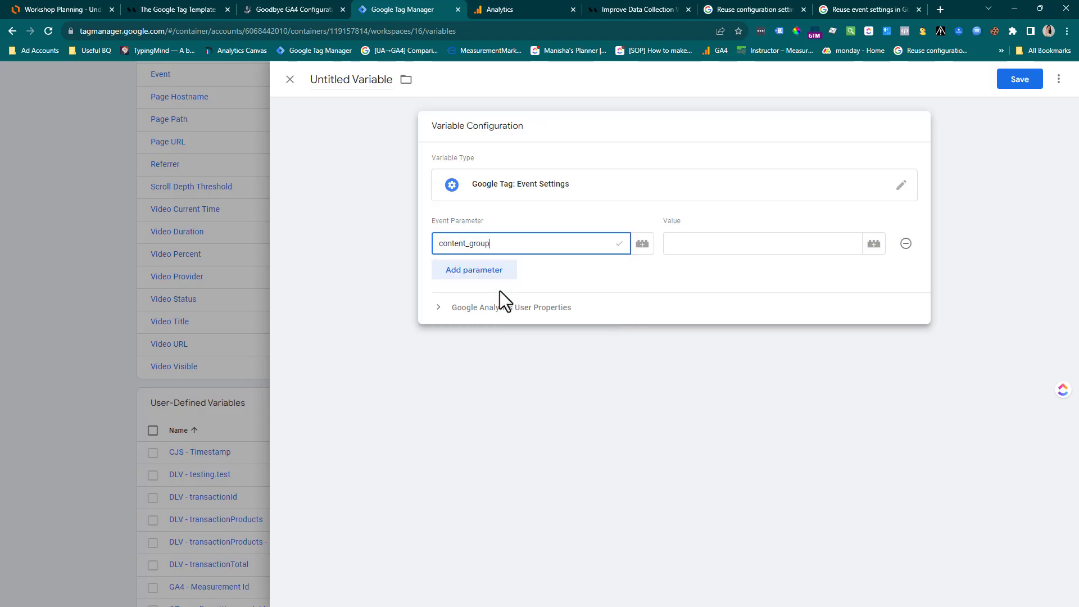
key(ctrl+a)
key(BackSpace)
text(pa)
key(BackSpace)
key(BackSpace)
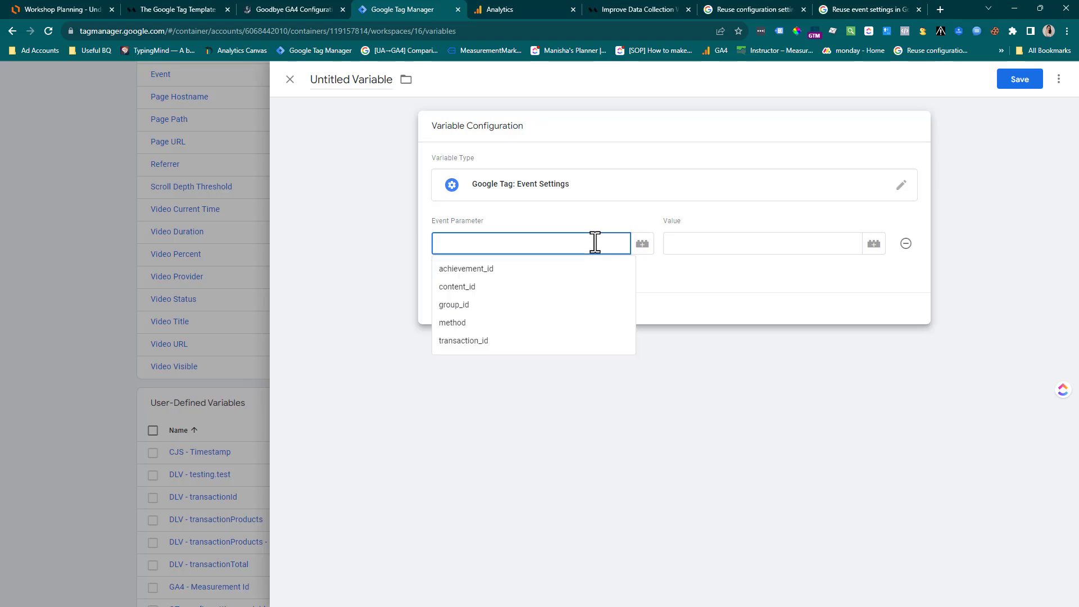
text(e)
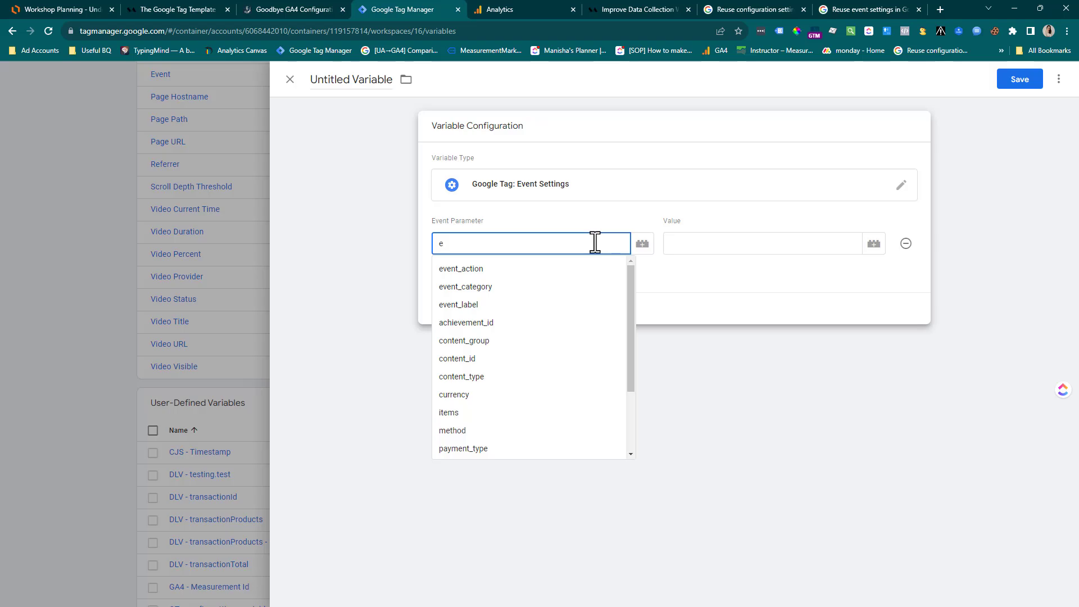
key(BackSpace)
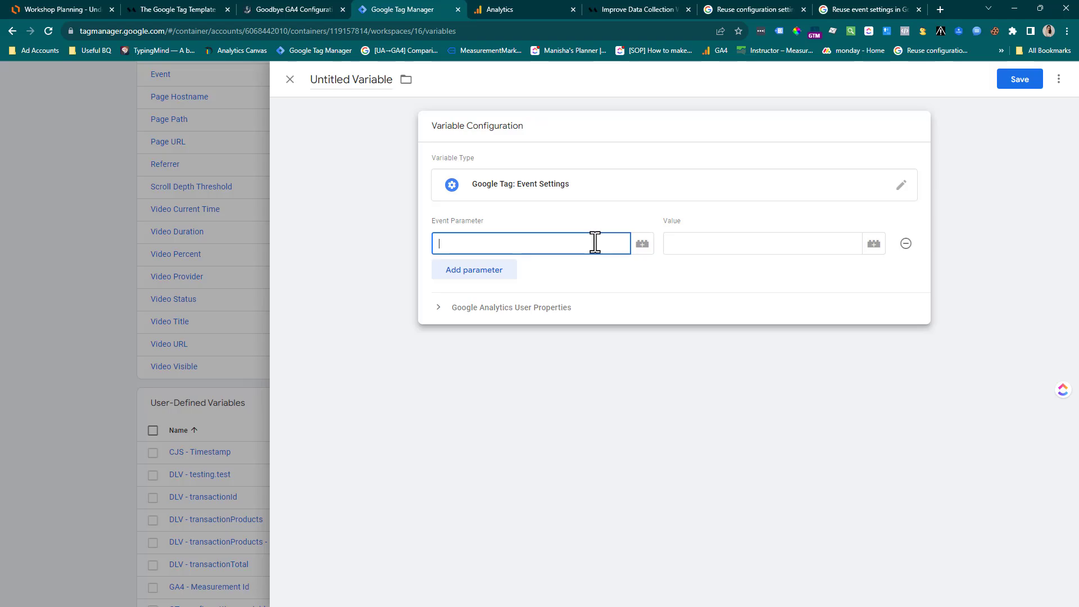
Step: Name the event parameter page_location and set its value to {{Page URL}}
text(page-l)
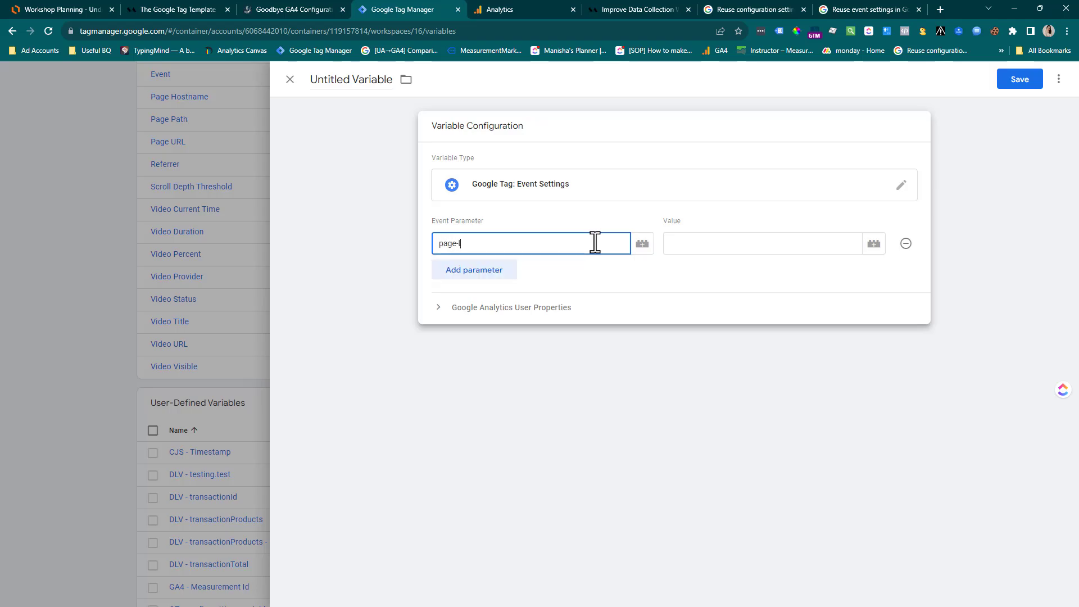
key(BackSpace)
text(_o)
key(Tab)
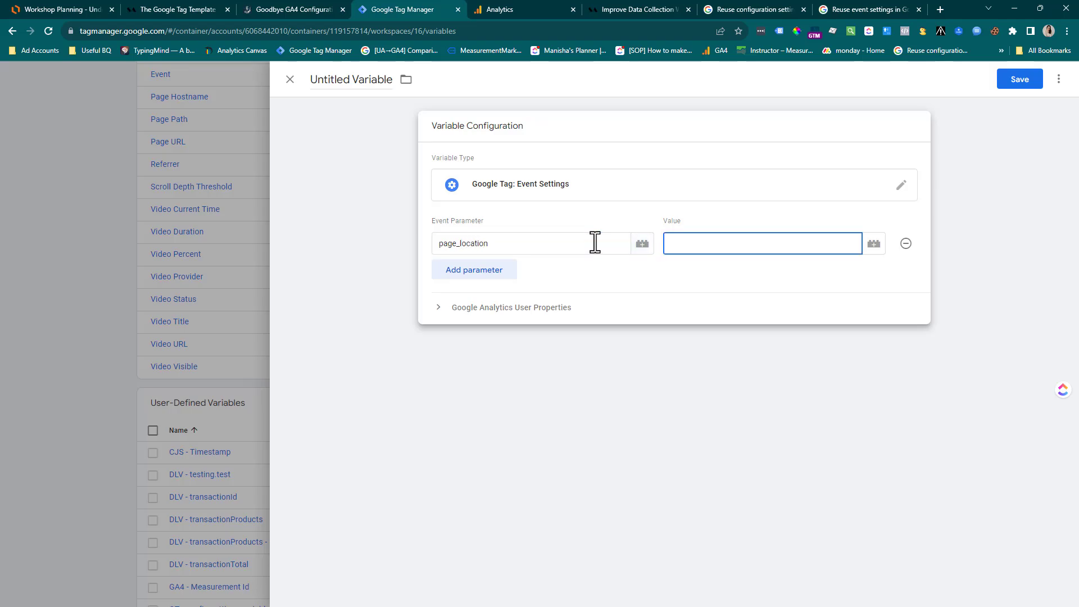
text({{page)
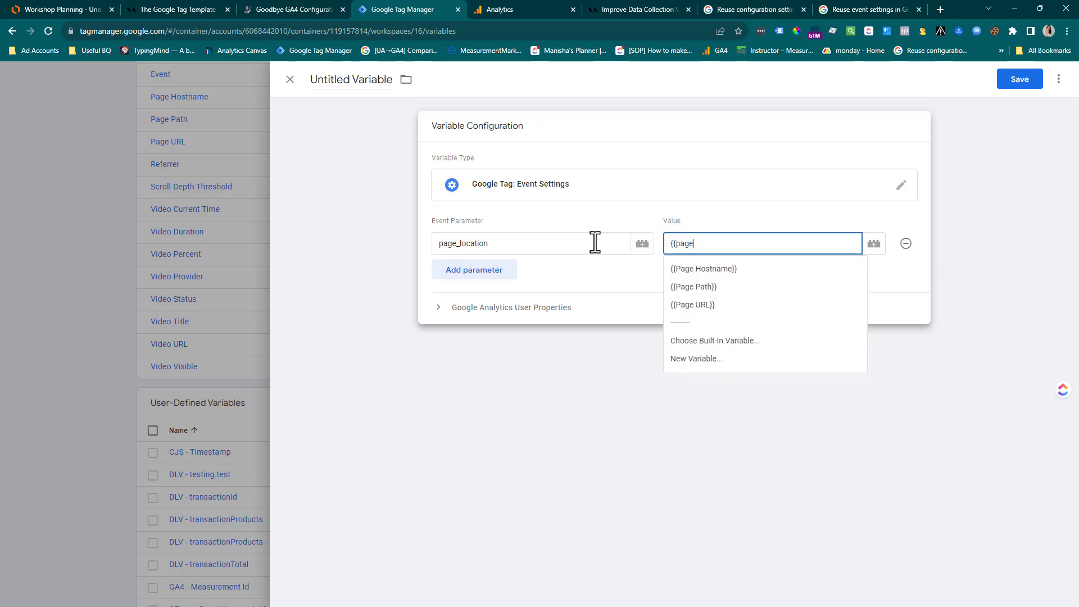
key(Down)
key(Down)
key(Down)
key(Return)
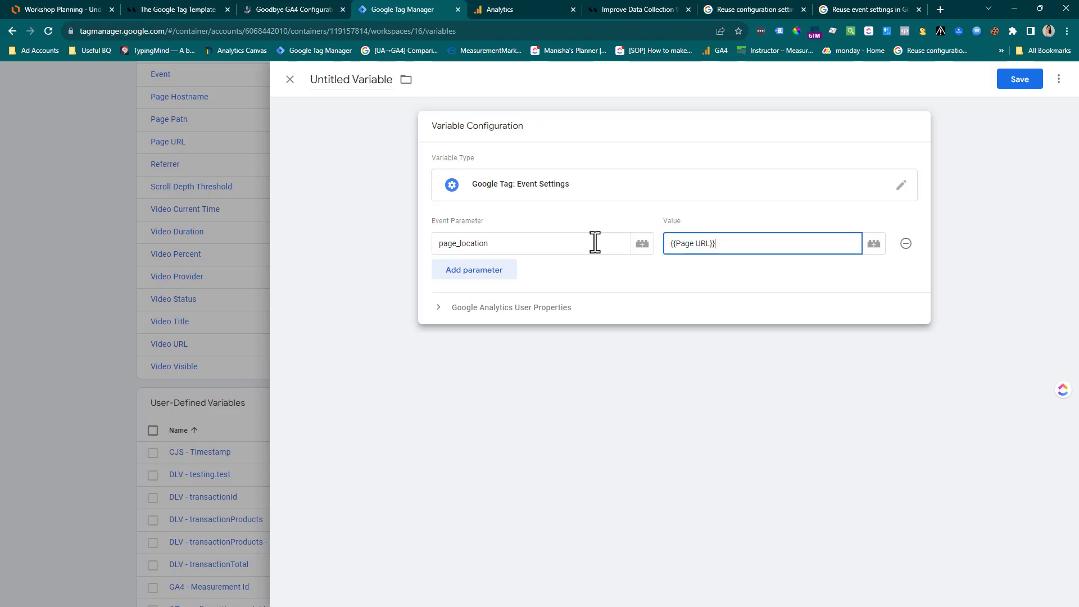
Step: Name the variable "GT - event setting - static" and save it
click(342, 78)
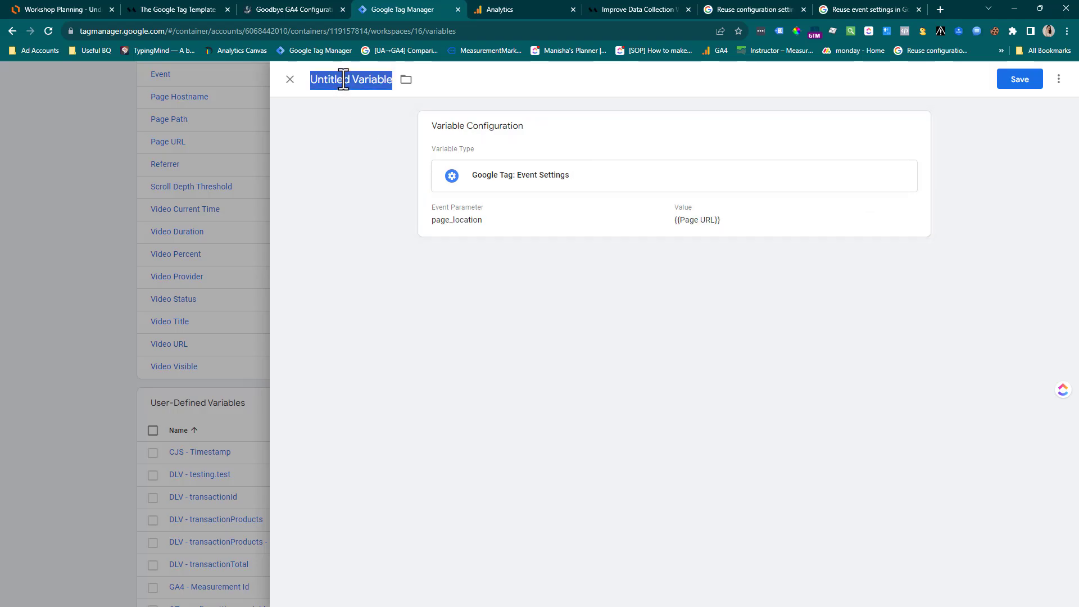
text(GT - Ev)
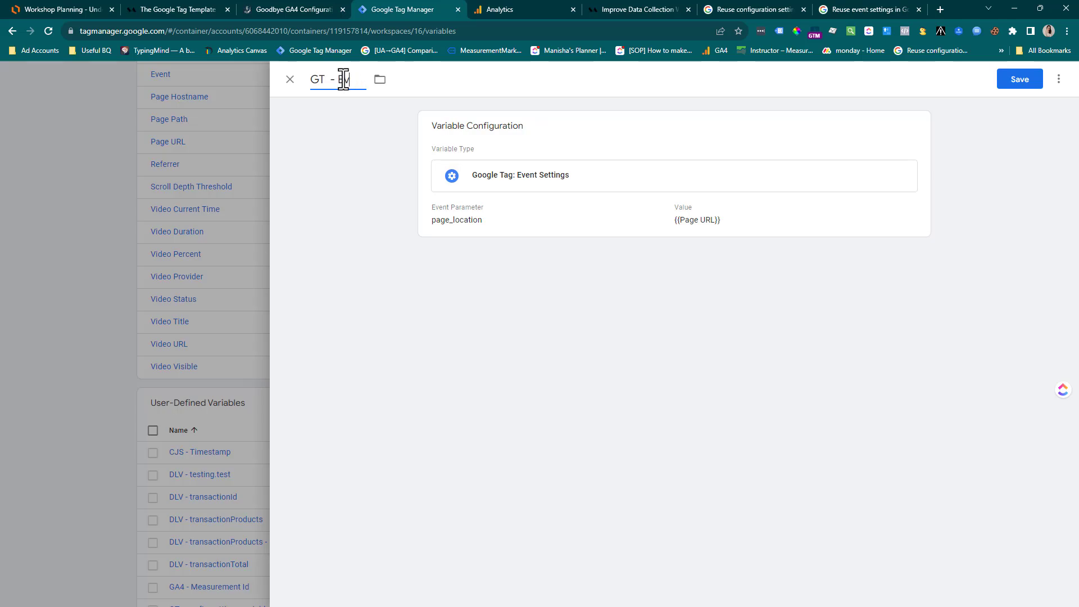
text(etn sertti)
key(BackSpace)
key(BackSpace)
key(BackSpace)
key(BackSpace)
text(tting - statu)
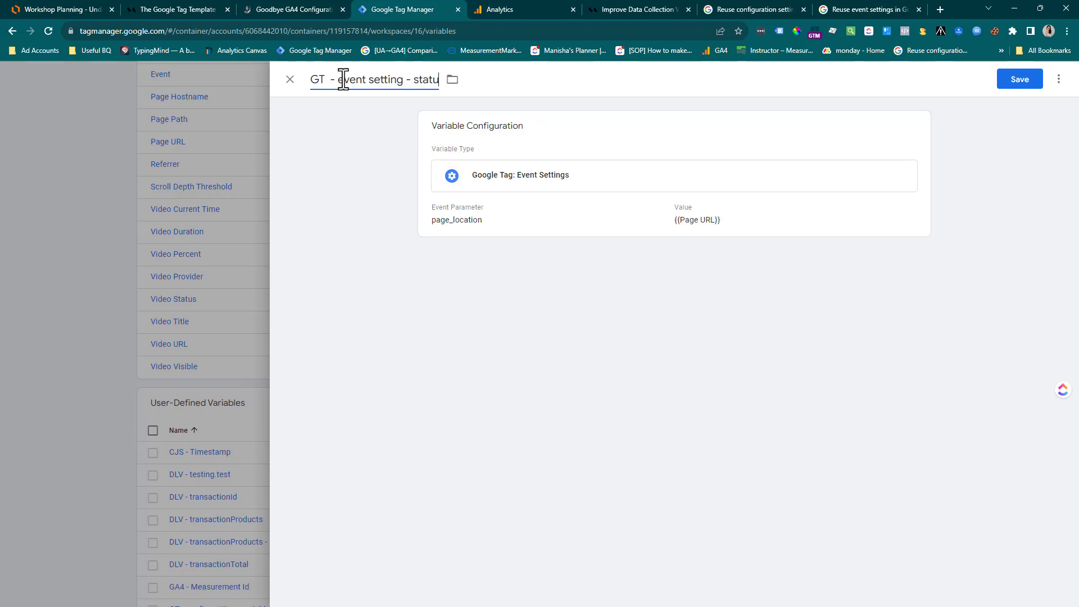
key(BackSpace)
text(ic)
click(1004, 82)
Step: Search the workspace's tags for "google tag" and open the GA4 - Configuration tag for editing
scroll(281, 168, up, 5)
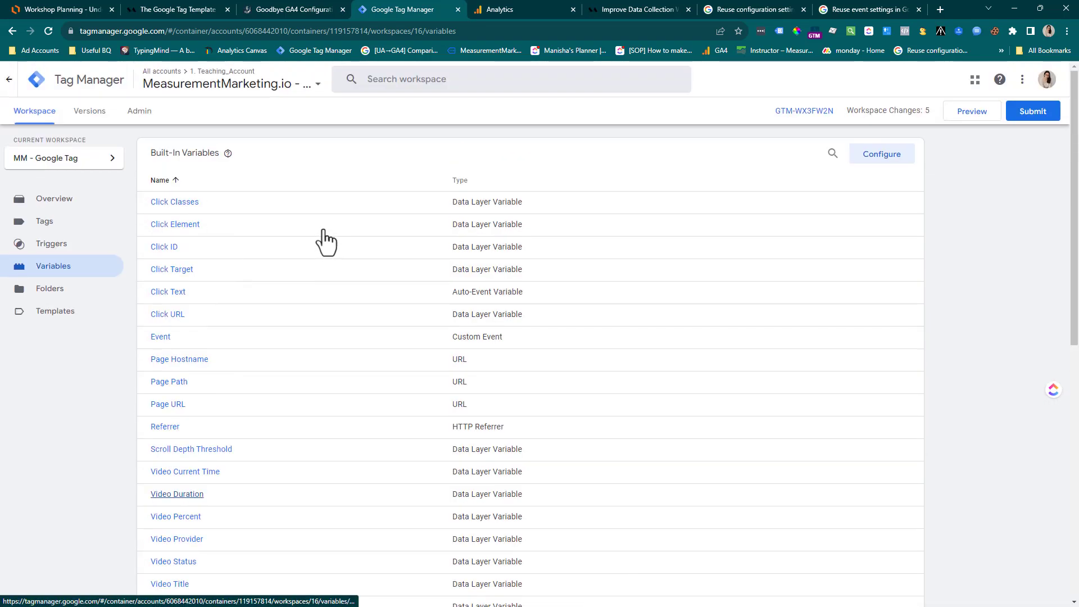
click(34, 222)
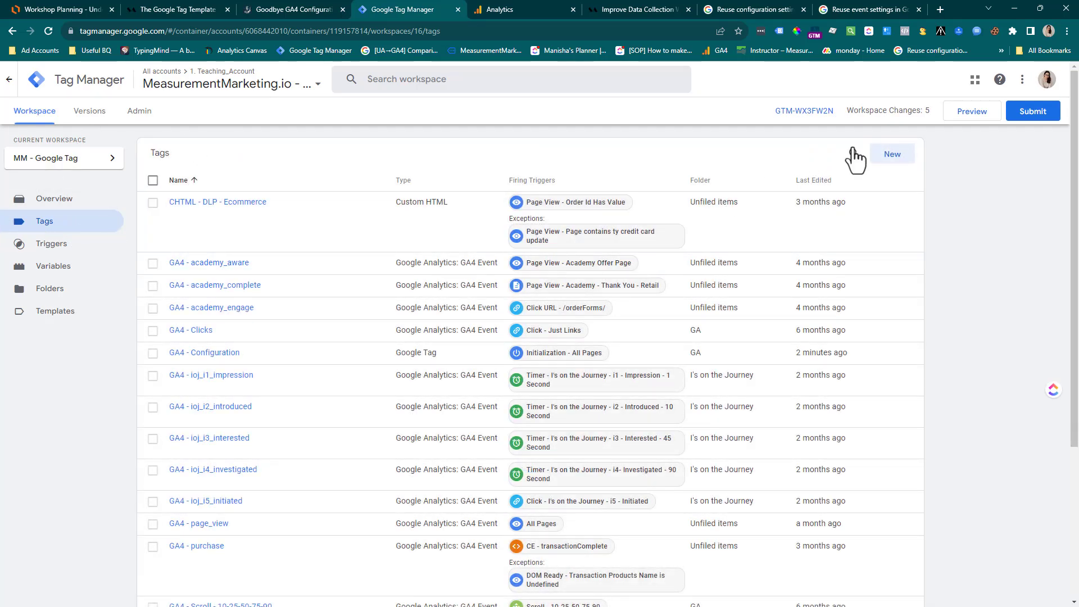
click(854, 157)
text(google )
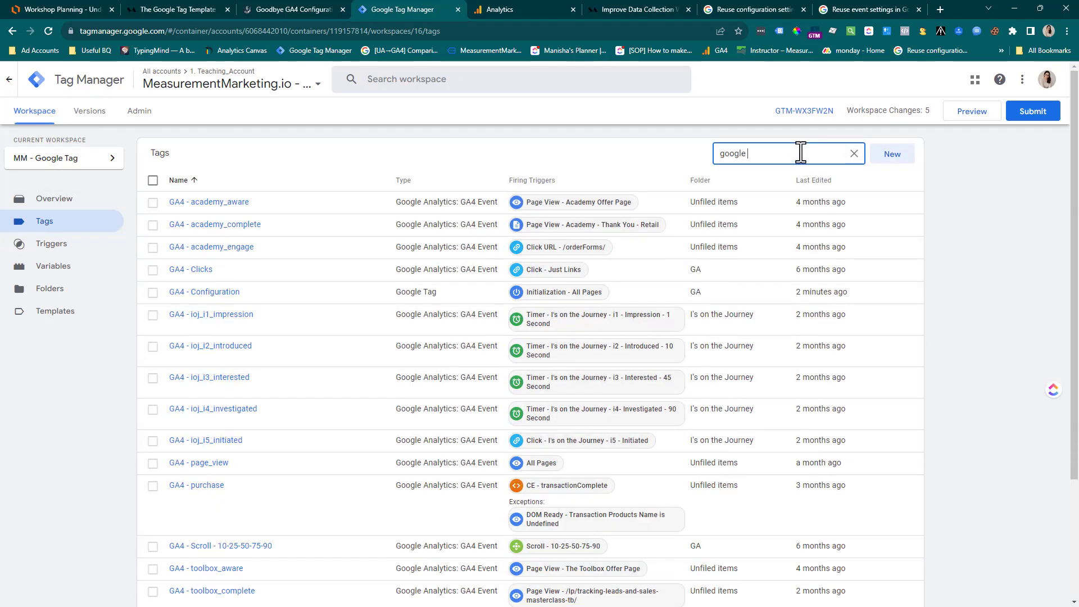
text(tag)
click(203, 203)
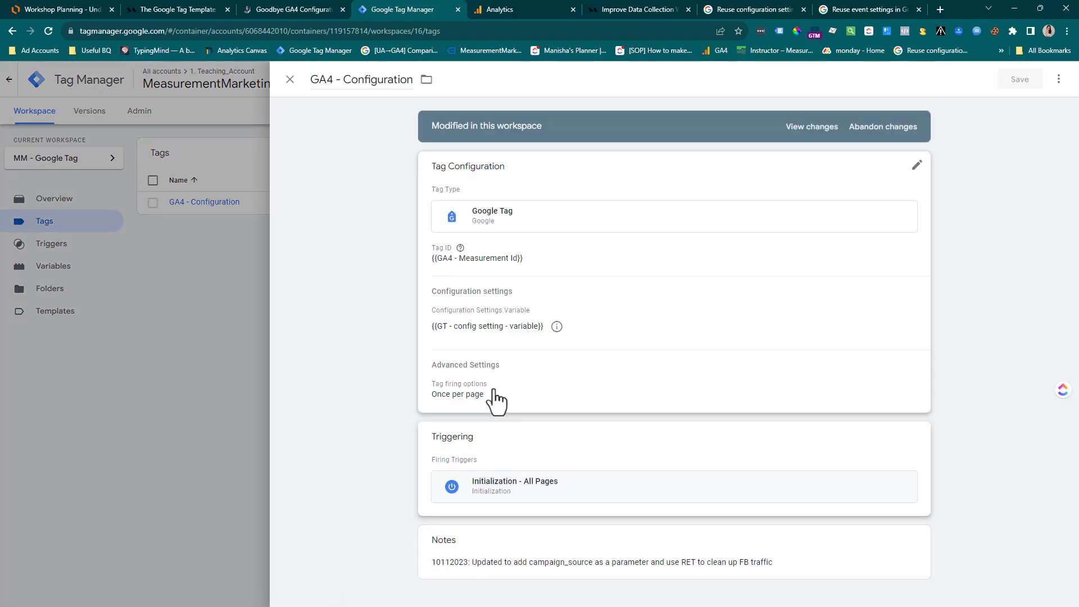
click(493, 401)
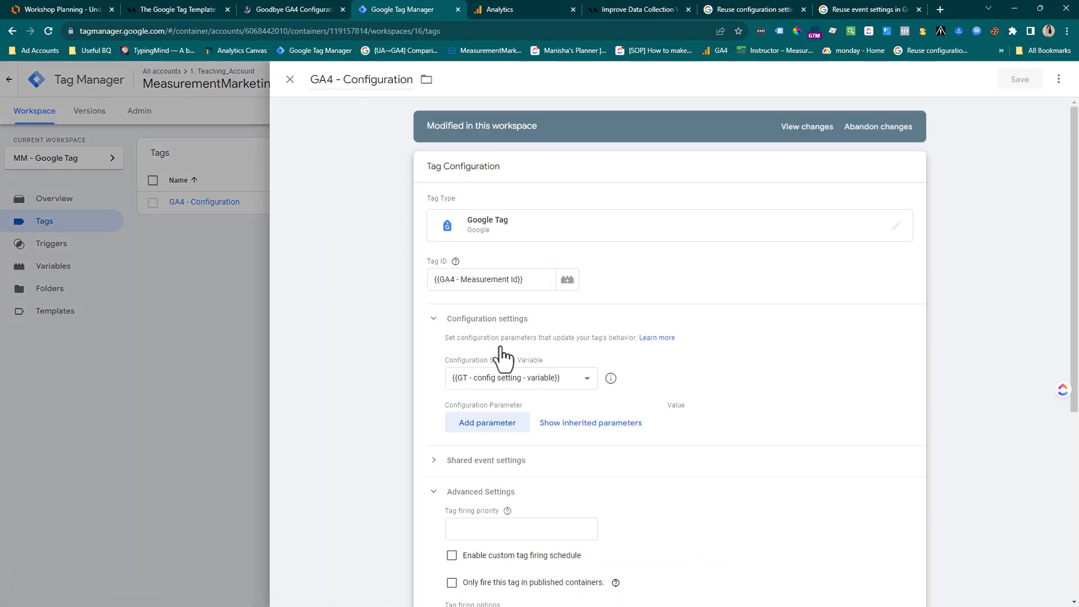
Step: Apply {{GT - event setting - static}} as the tag's shared Event Settings Variable with inherited parameters shown, and save the tag
click(494, 461)
scroll(578, 379, down, 2)
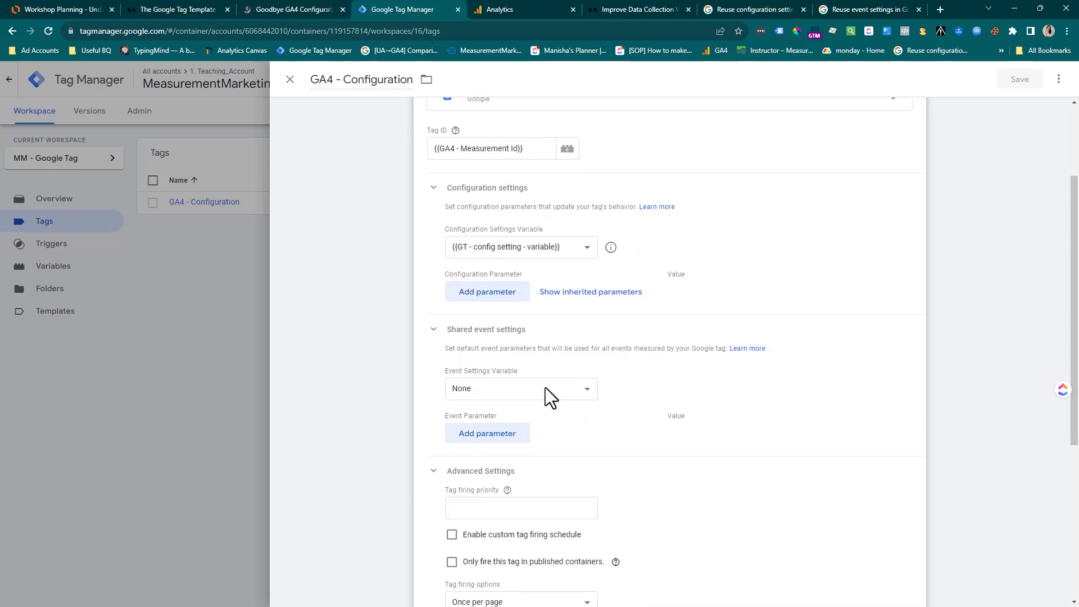
click(545, 388)
click(531, 414)
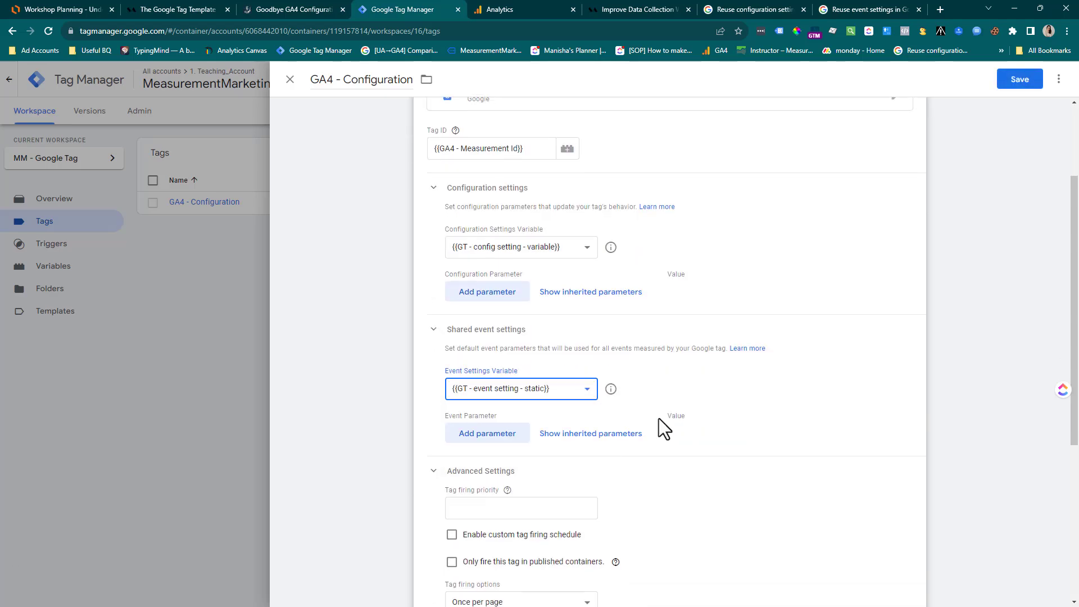
click(624, 444)
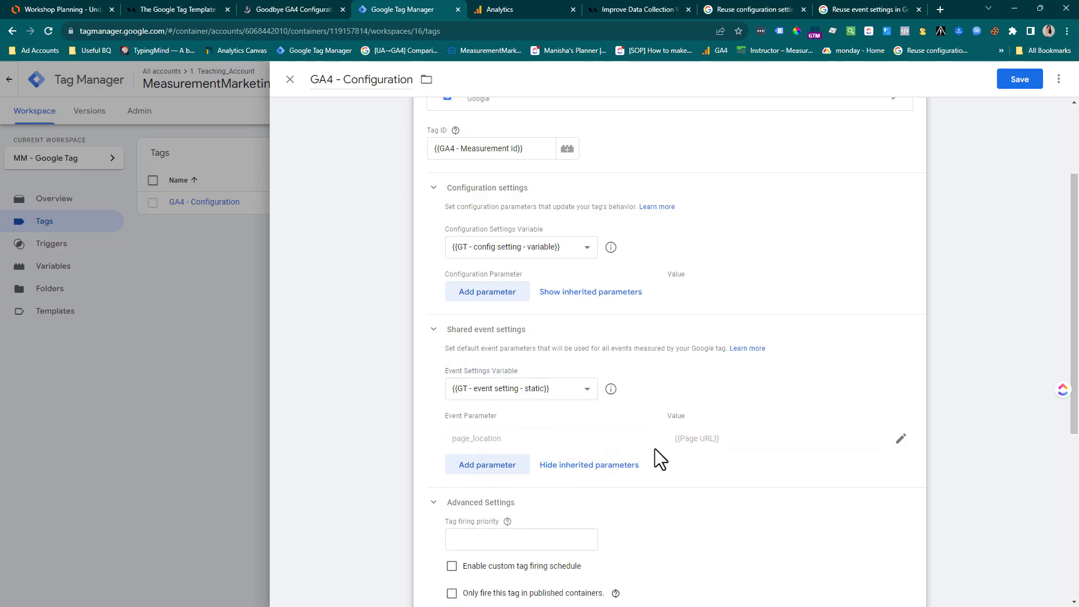
click(1014, 81)
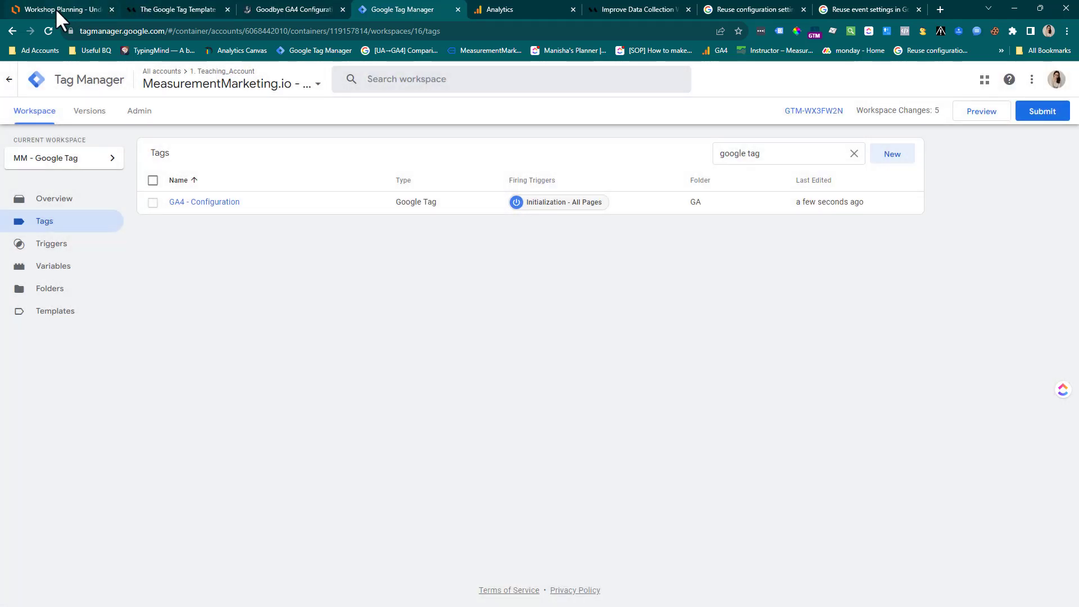
Step: Review the dynamic event settings branch in the Lucidchart diagram and open the CJS - Timestamp variable in Google Tag Manager
click(55, 8)
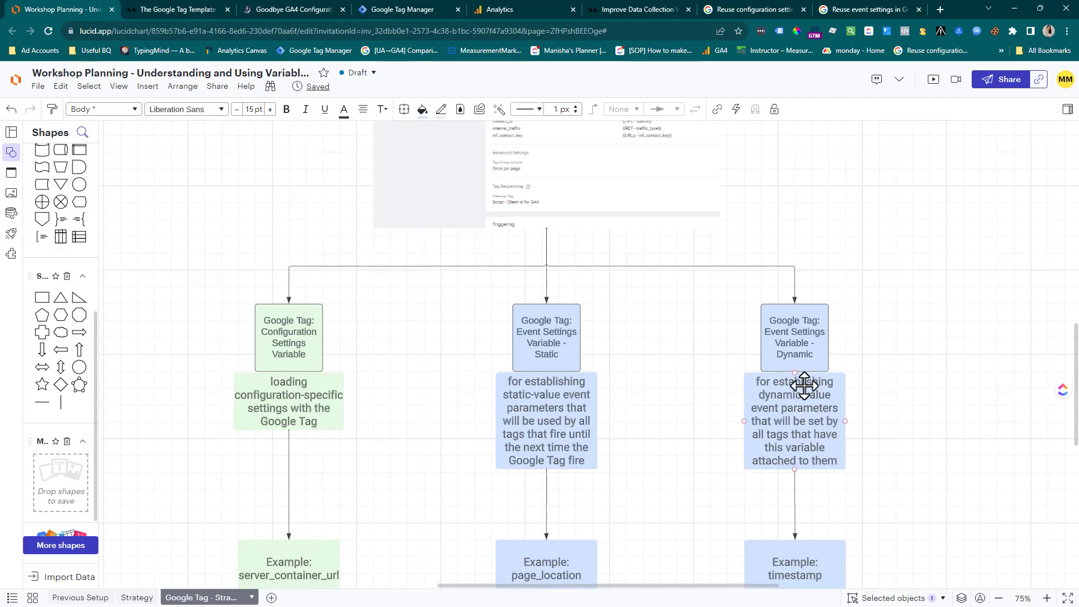
click(399, 10)
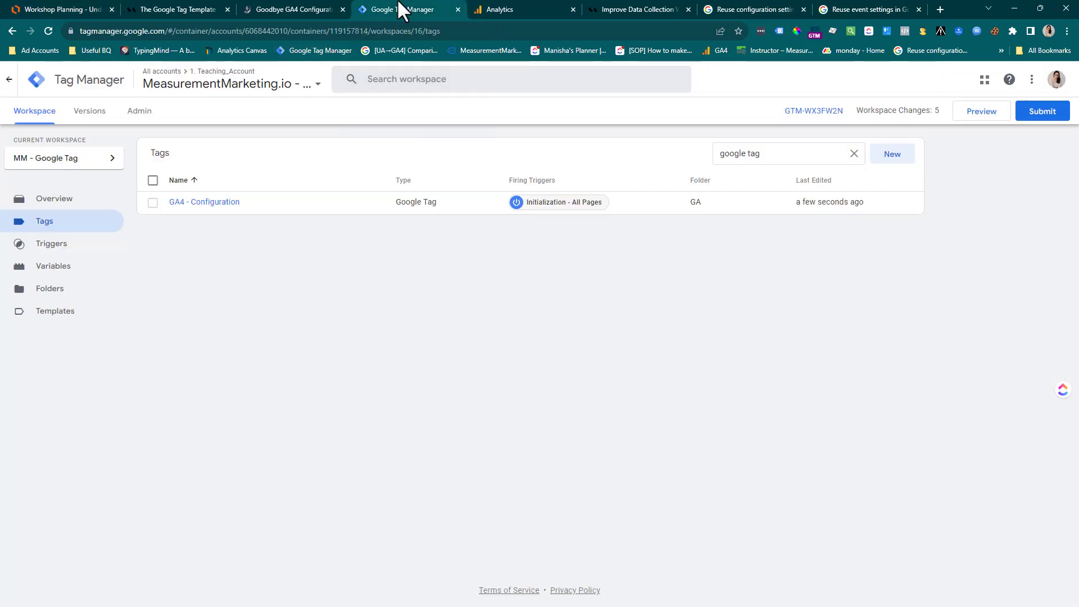
click(63, 272)
scroll(643, 239, down, 8)
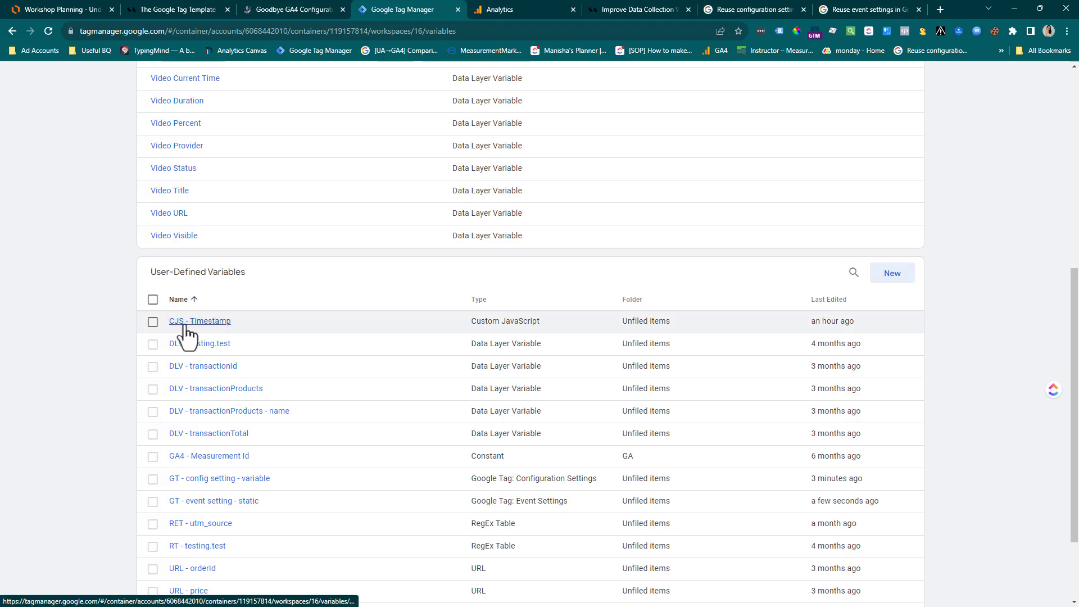
click(216, 321)
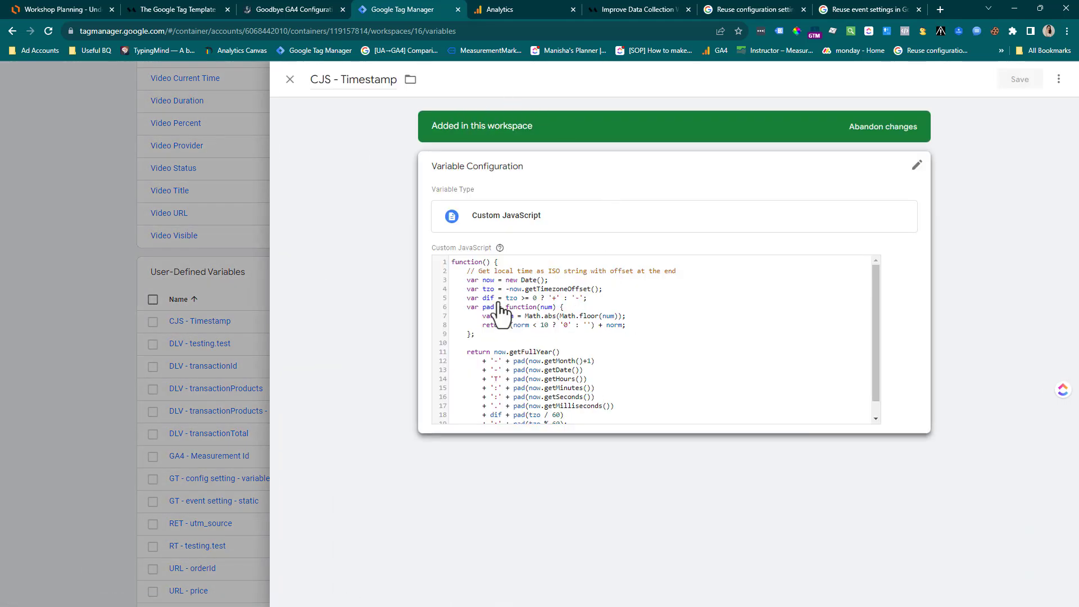
Step: Switch to the simoahava.com article and highlight its custom JavaScript code for the local timestamp with offset
click(624, 11)
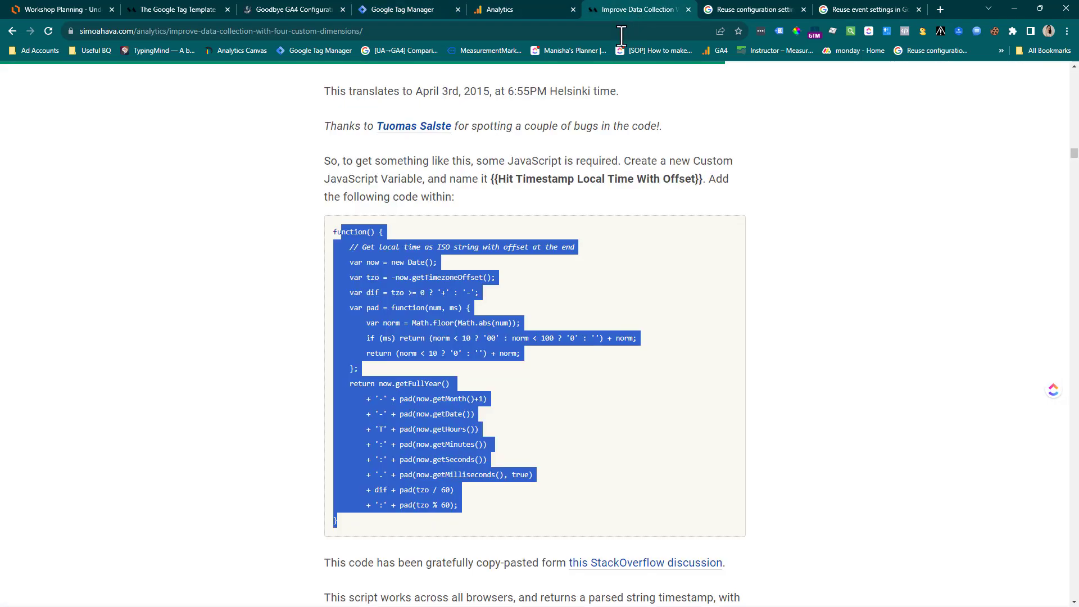
scroll(493, 272, up, 12)
scroll(491, 282, down, 14)
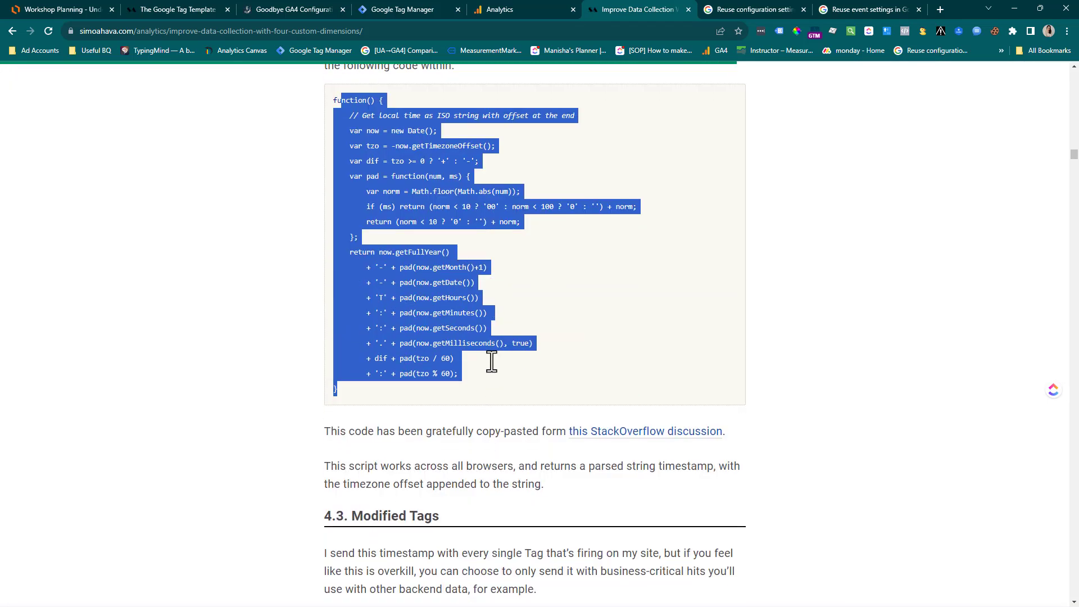
click(437, 257)
drag(354, 100, 493, 387)
drag(373, 400, 328, 133)
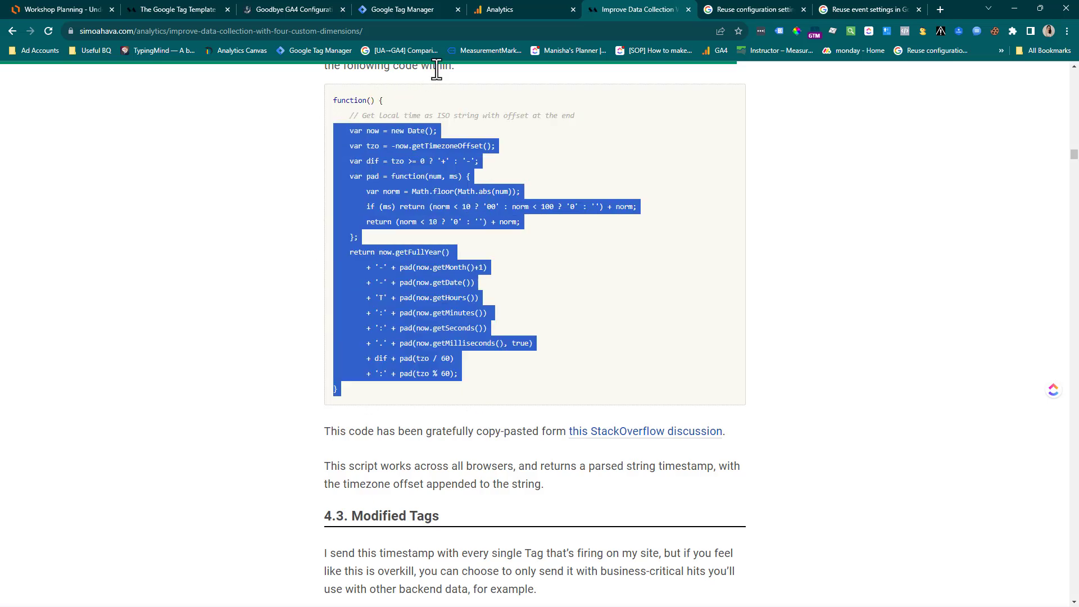
Step: Return to Google Tag Manager, leave the CJS - Timestamp variable and create another user-defined variable of type Google Tag: Event Settings
click(413, 7)
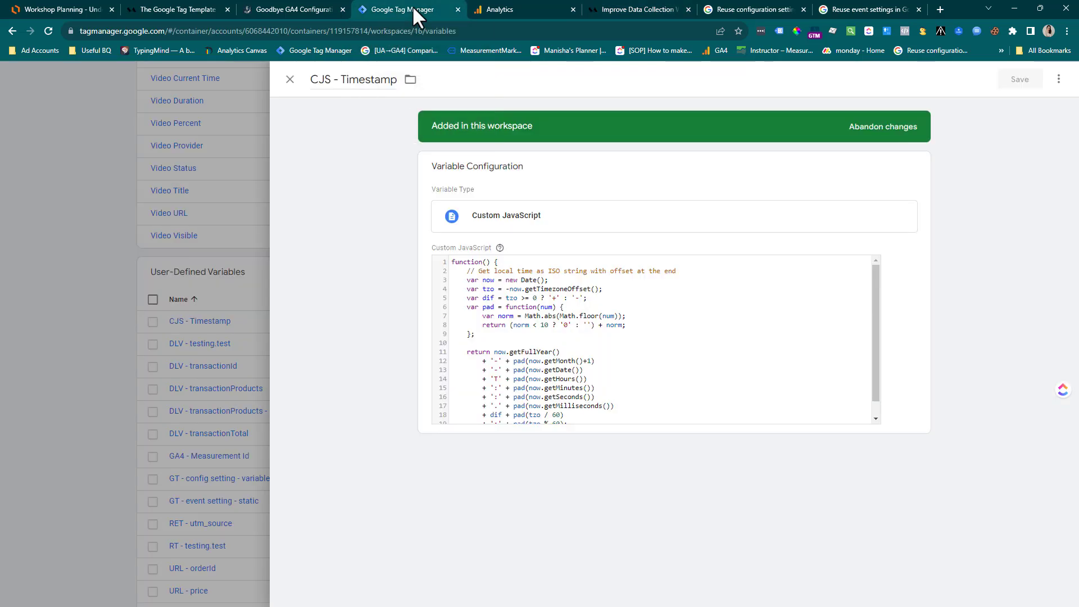
click(290, 80)
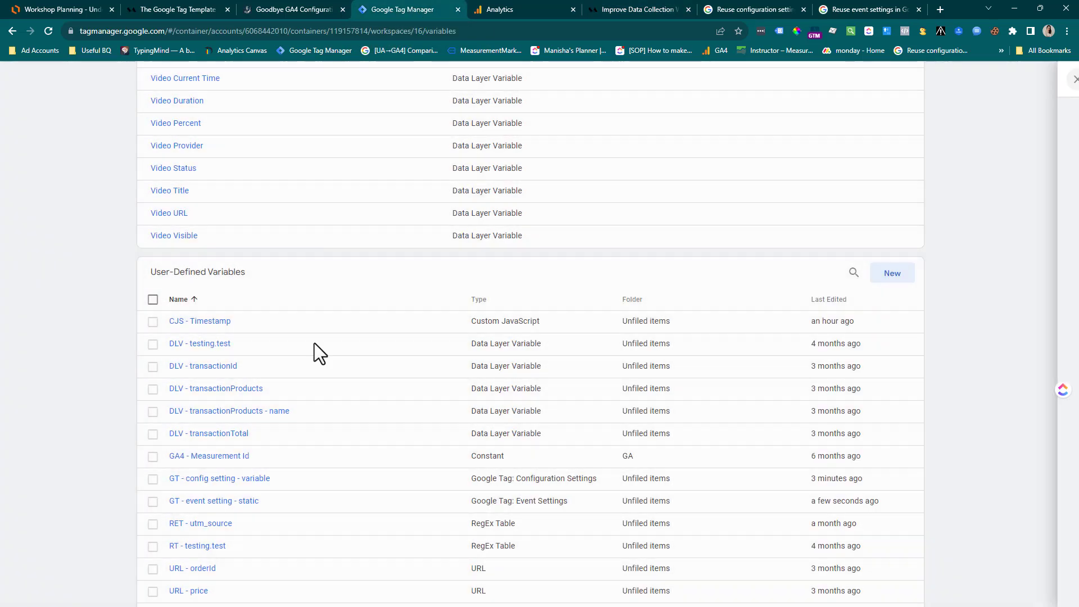
click(871, 277)
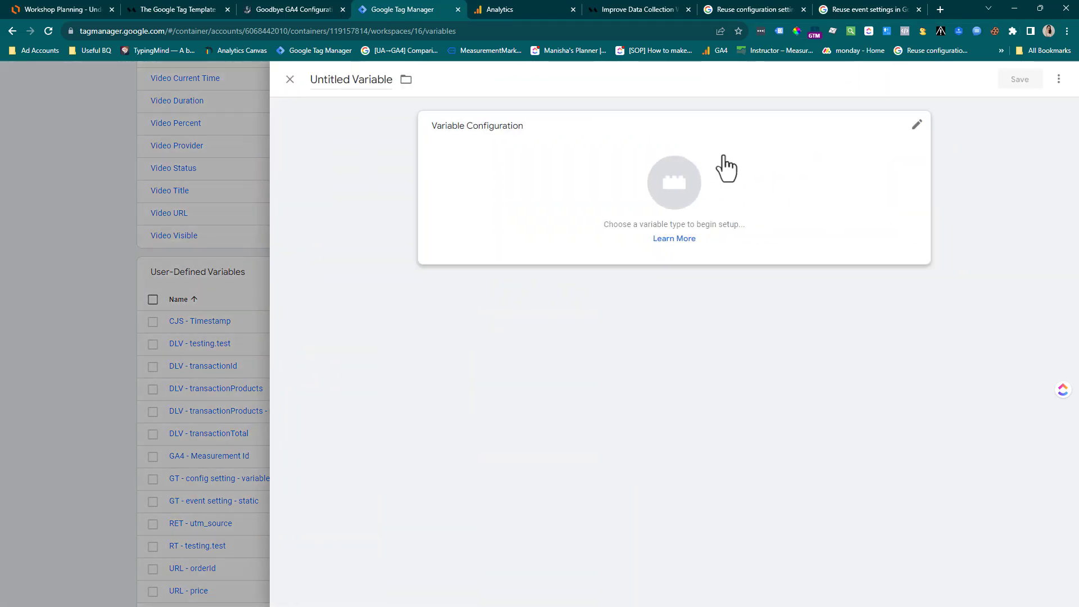
click(694, 193)
scroll(978, 224, down, 7)
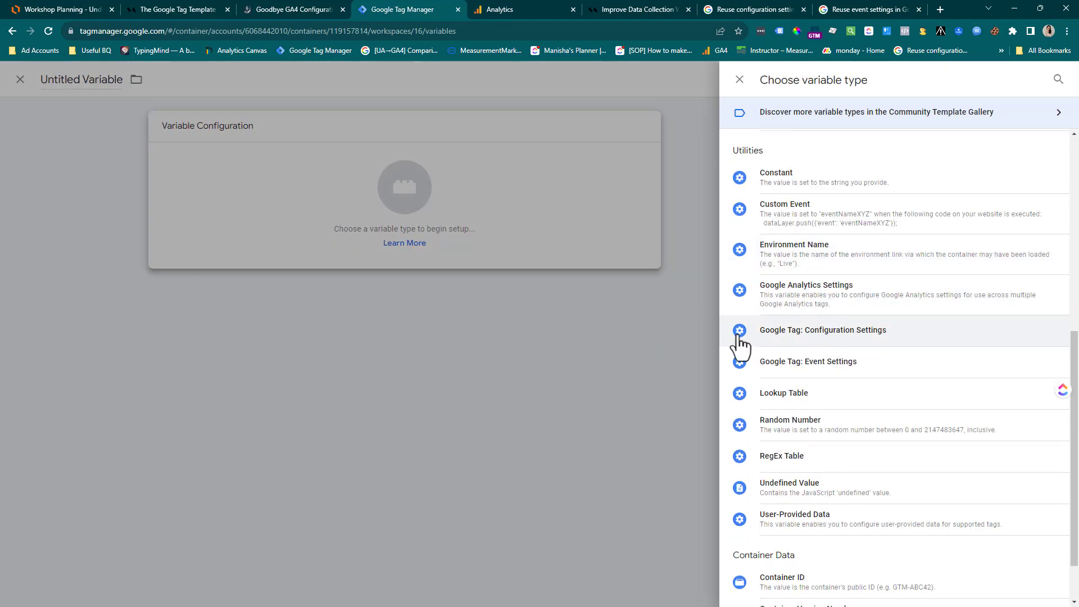
click(860, 364)
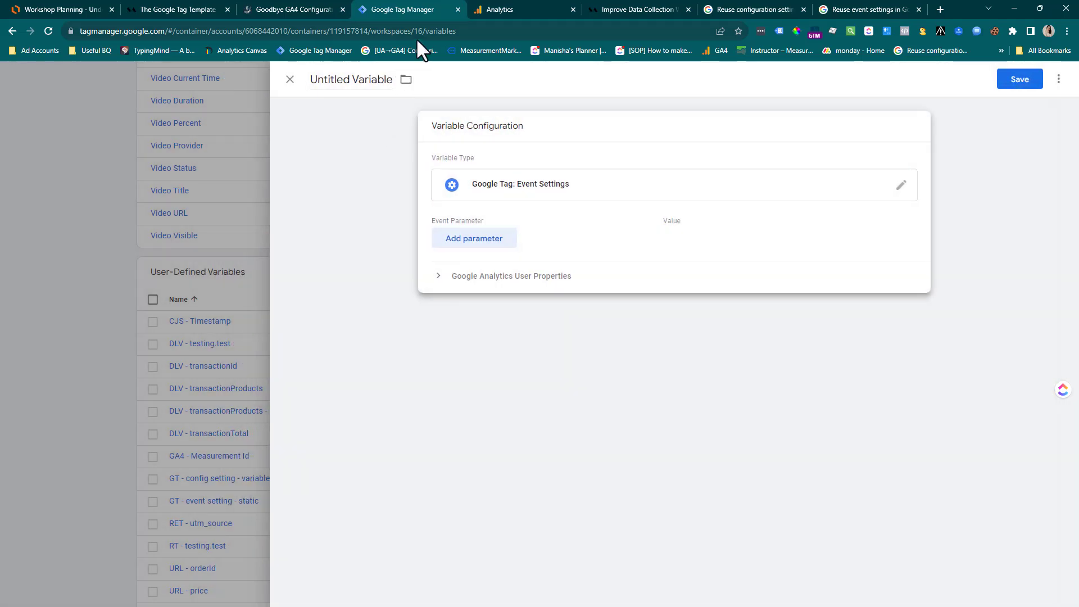
Step: Add an event parameter named timestamp with the value {{CJS - Timestamp}} to the new Event Settings variable
click(452, 240)
text(t)
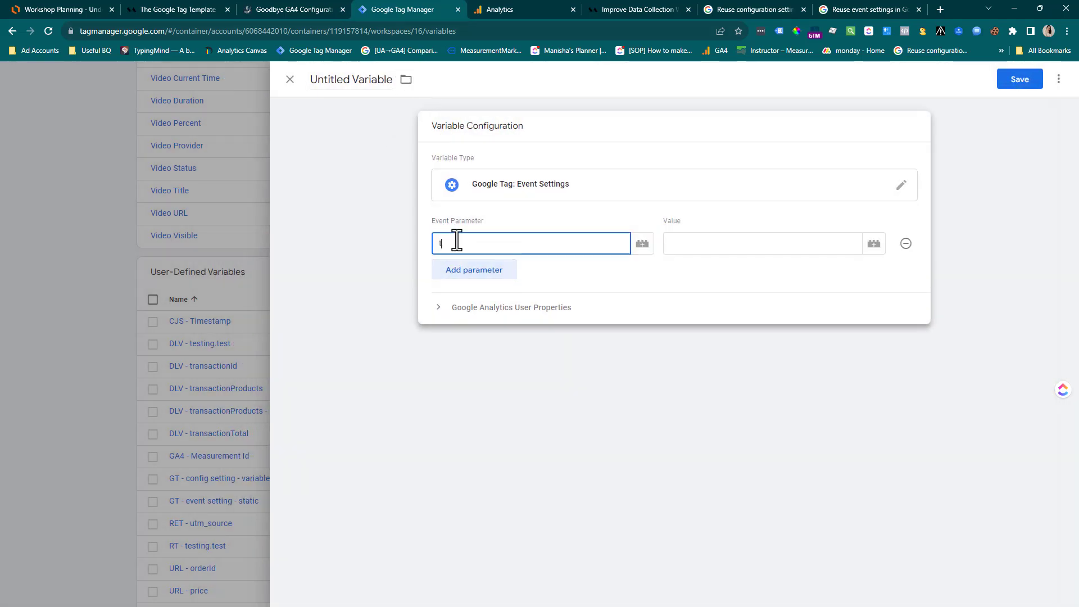
text(imestamp)
click(672, 243)
text({{c)
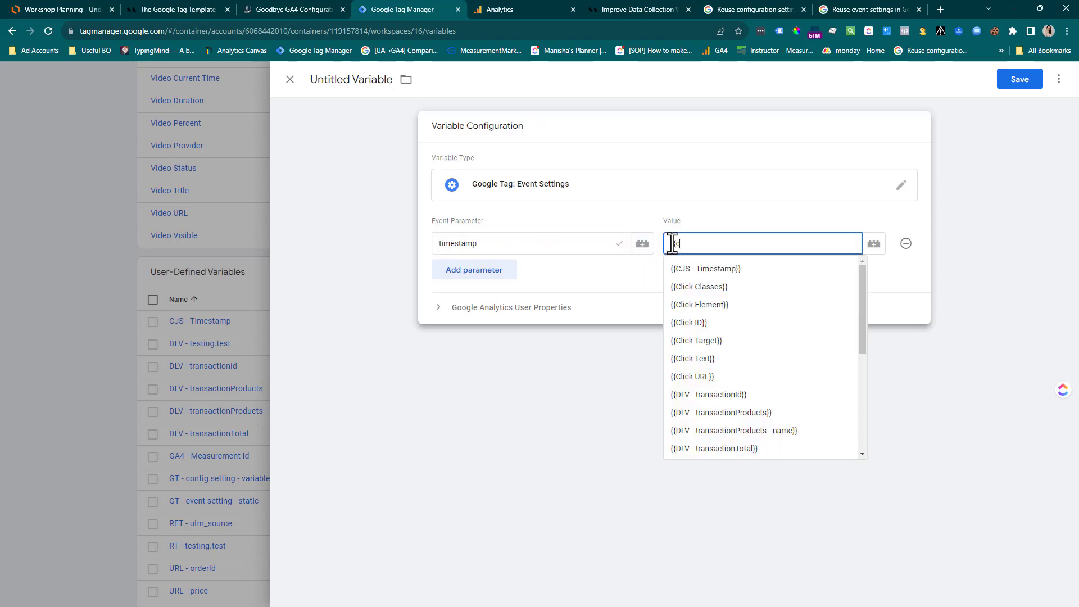
click(679, 267)
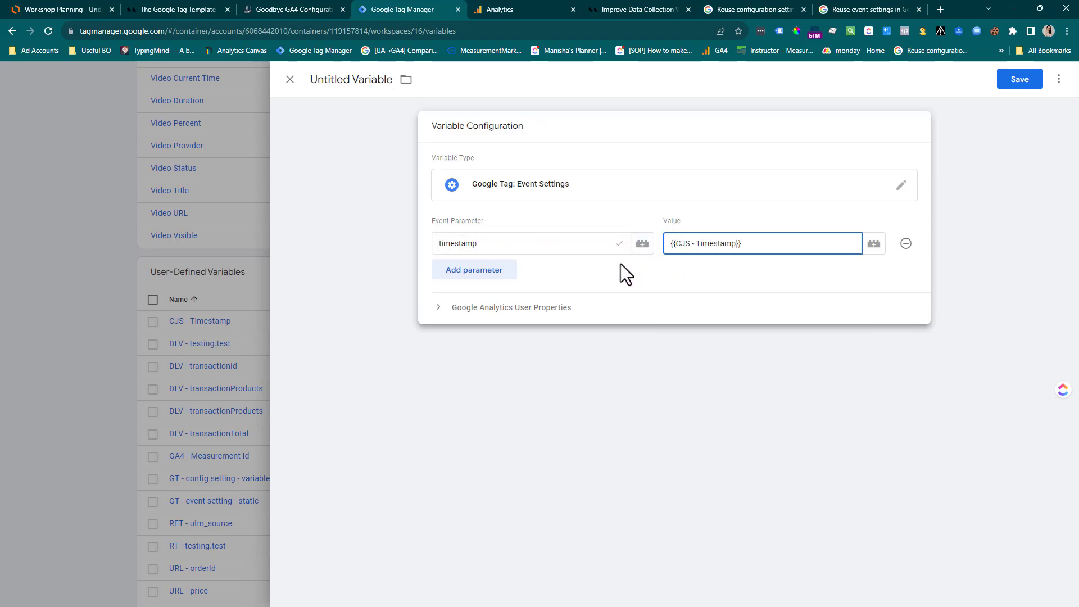
Step: Name the variable "GT - event setting - dynamic", save it, and review its saved configuration
double_click(356, 77)
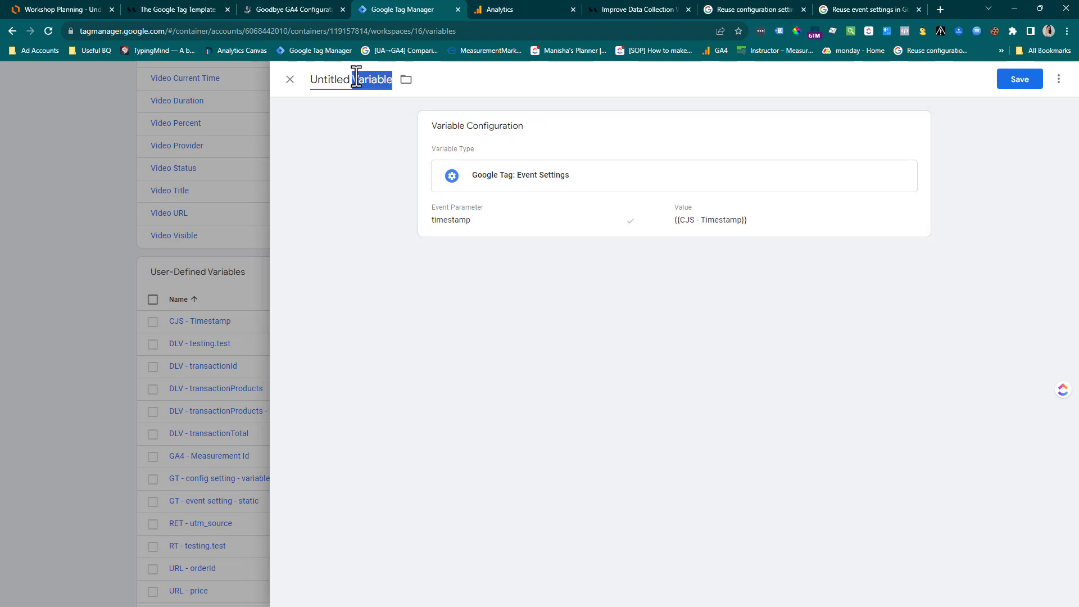
click(356, 77)
key(ctrl+a)
text(G)
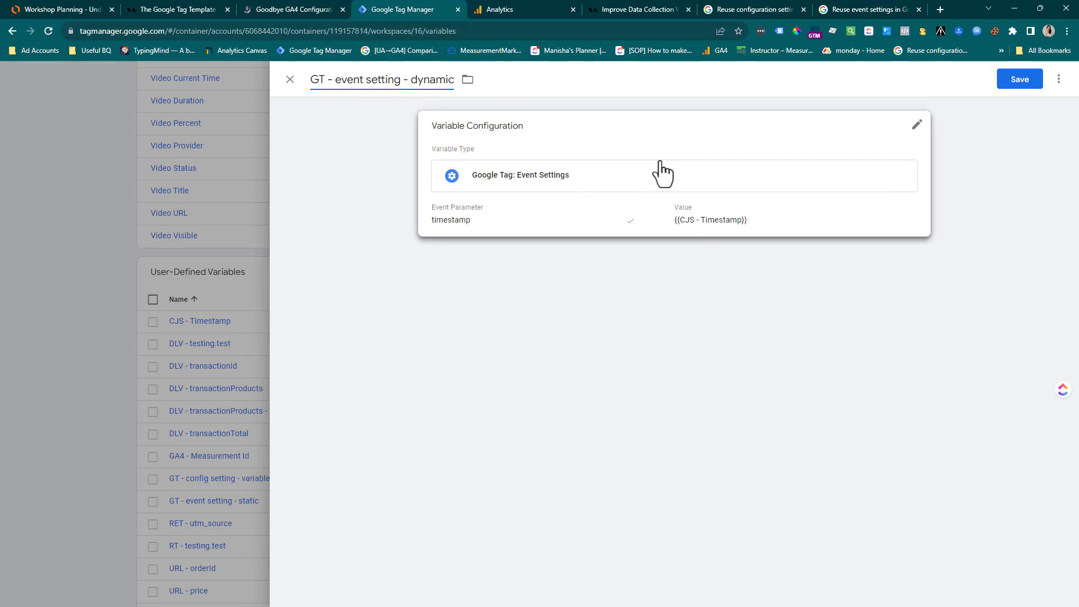
click(1019, 79)
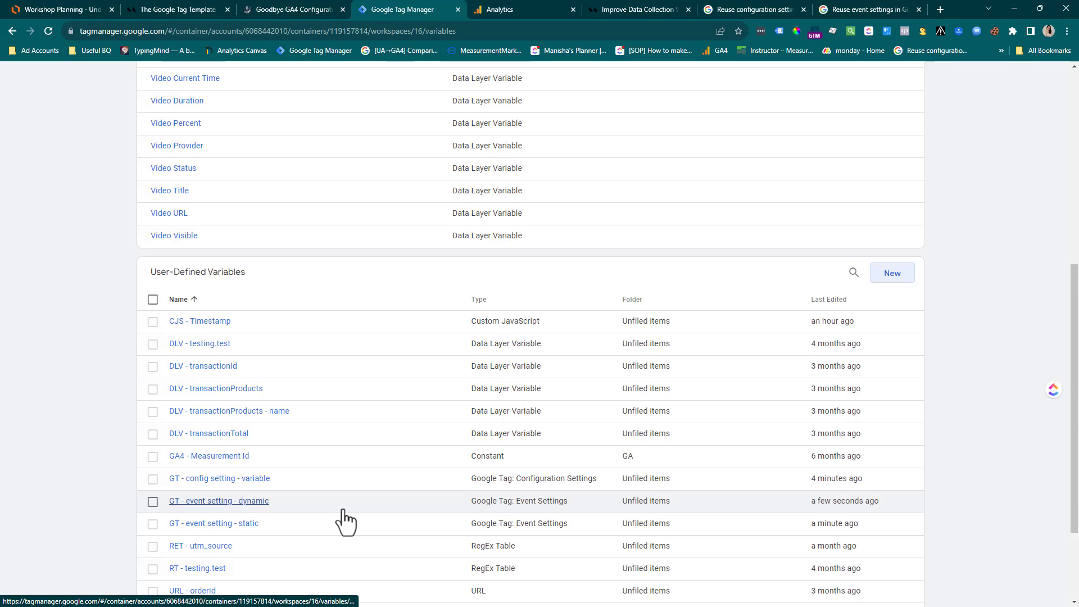
click(189, 501)
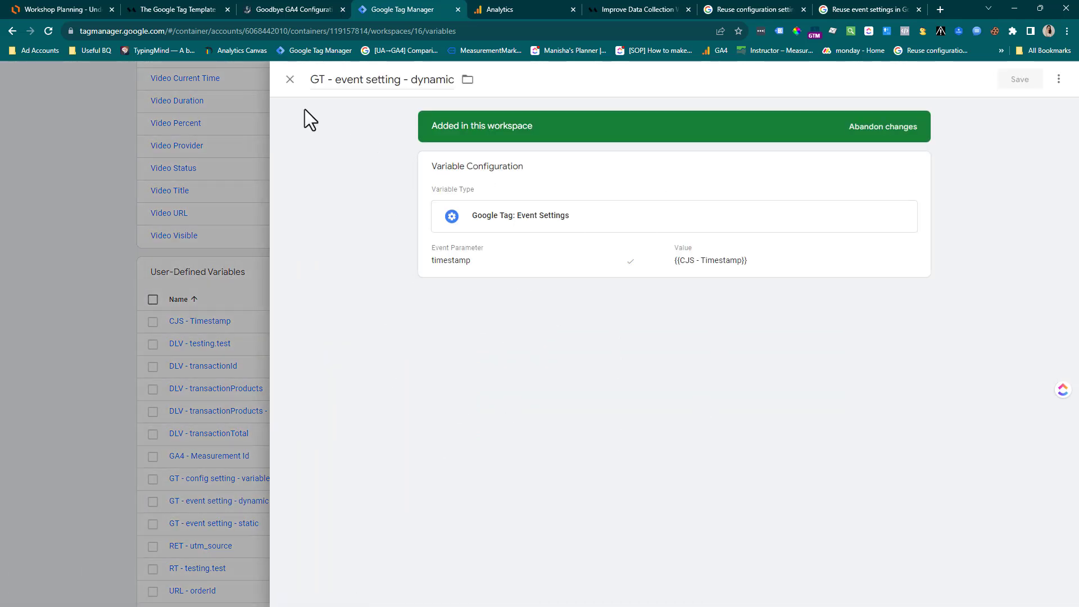
click(290, 79)
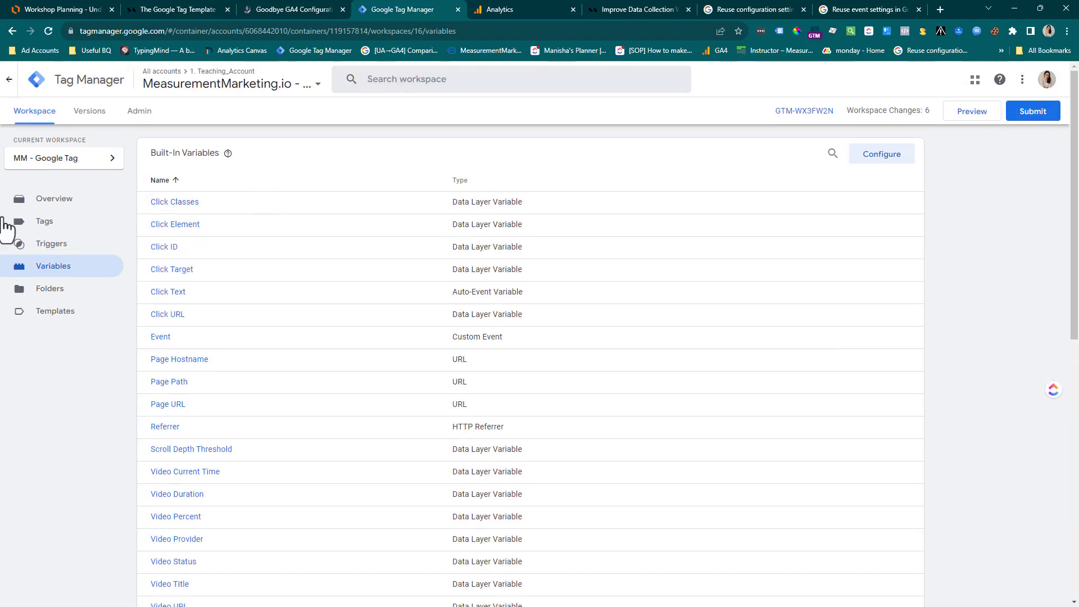
Step: Filter the container's tags by "ga4 event" and look through the GA4 event tags and their triggers
click(65, 223)
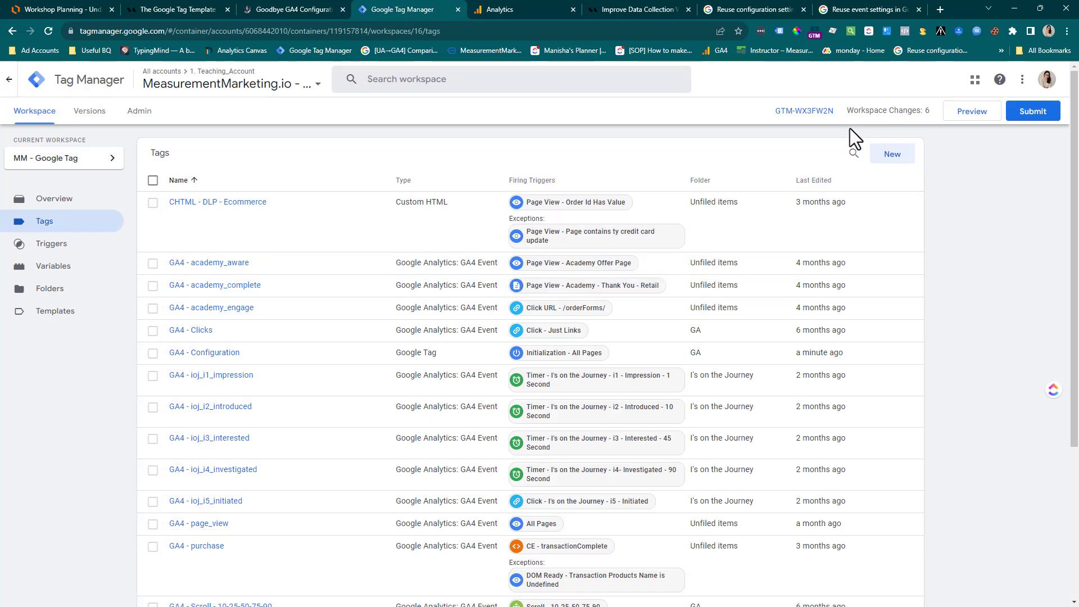
click(851, 156)
text(ga4 event)
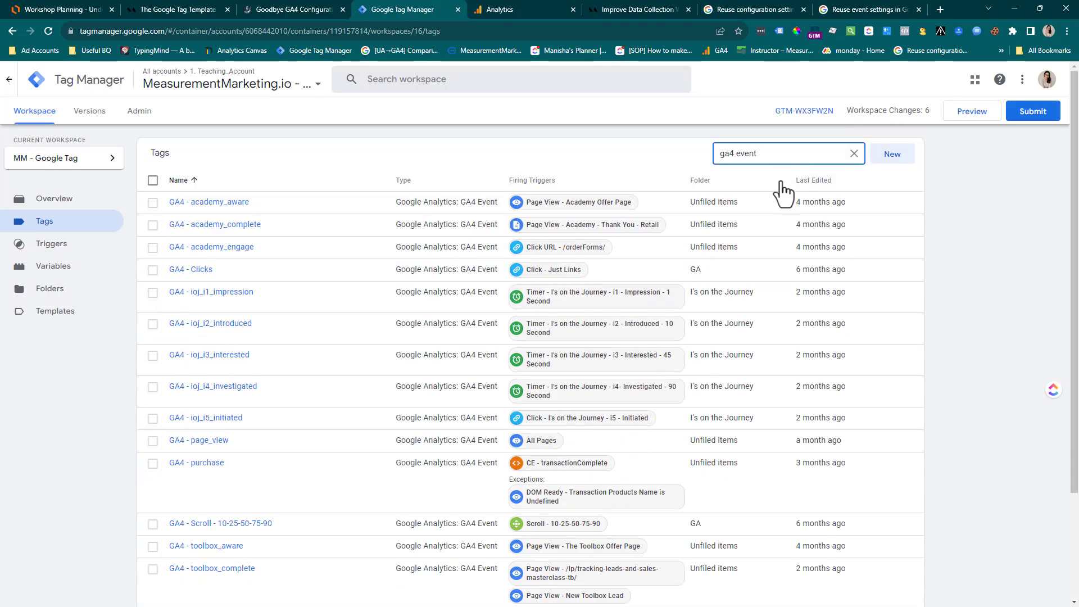
scroll(779, 193, down, 3)
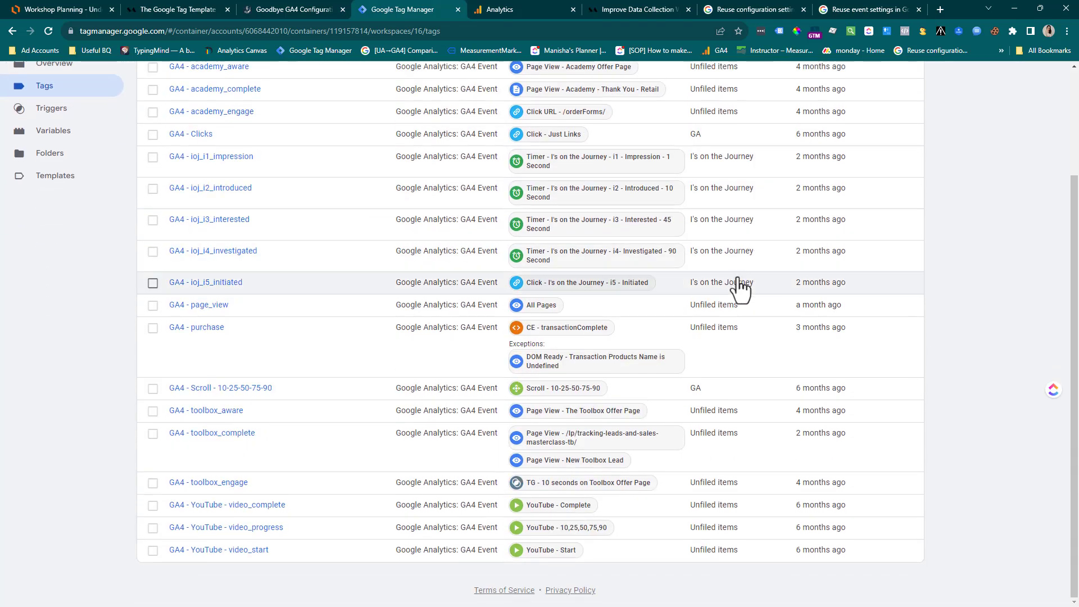
scroll(739, 289, up, 2)
scroll(727, 255, down, 2)
scroll(602, 177, up, 2)
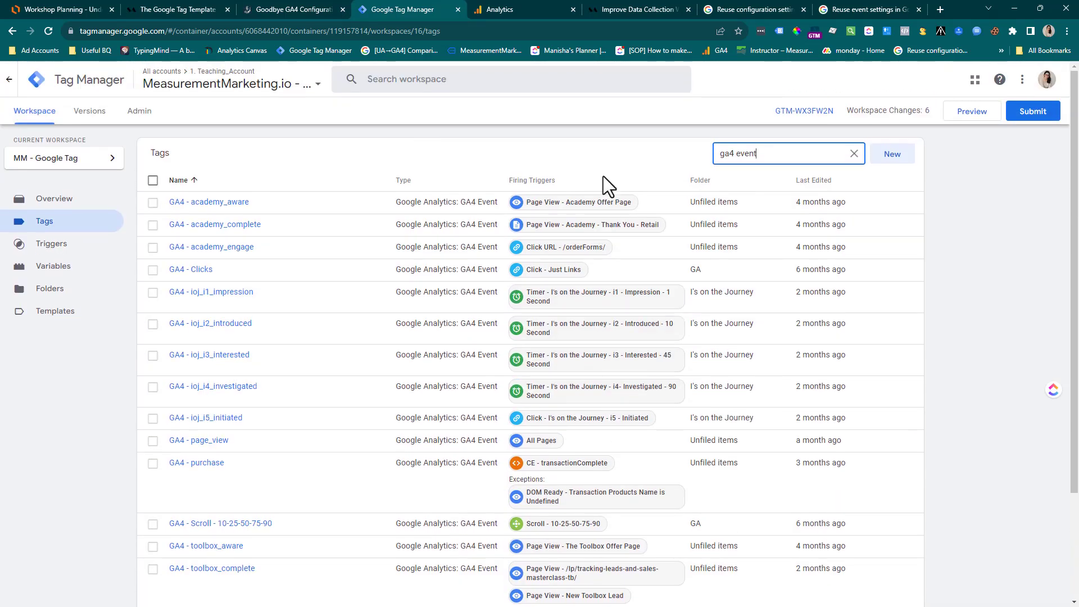
scroll(646, 359, down, 2)
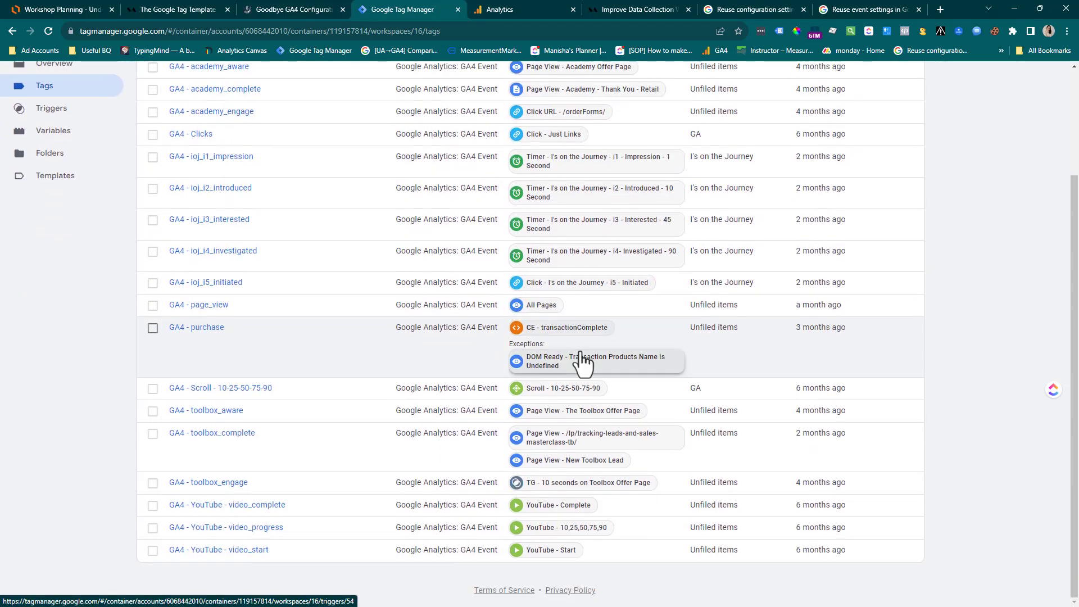
Step: Set the GA4 - page_view tag's Event Settings Variable to {{GT - event setting - dynamic}}, show its inherited parameters and save the tag
click(225, 305)
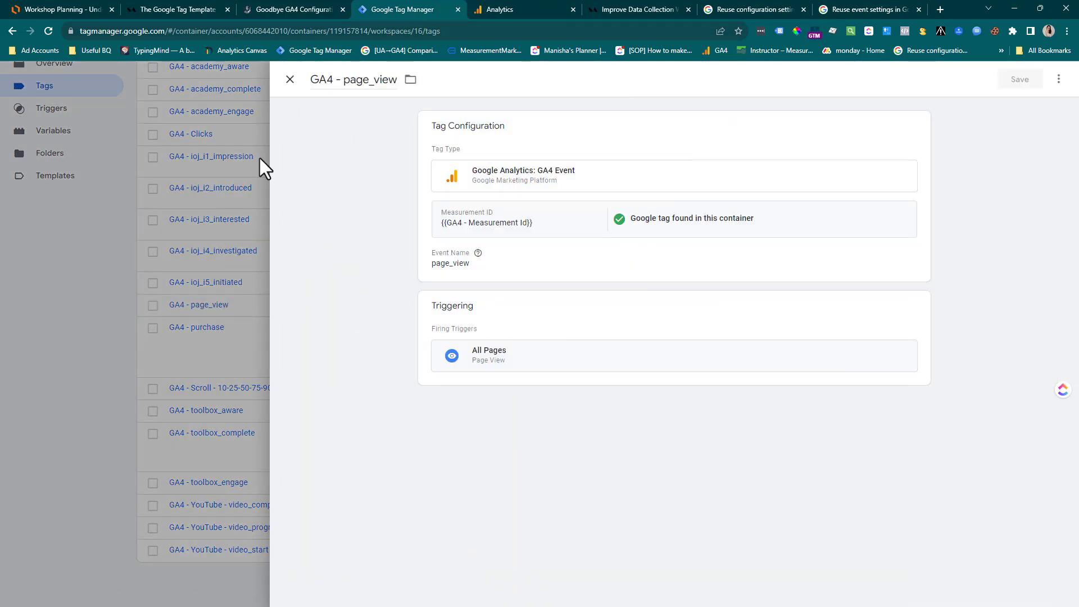
click(511, 252)
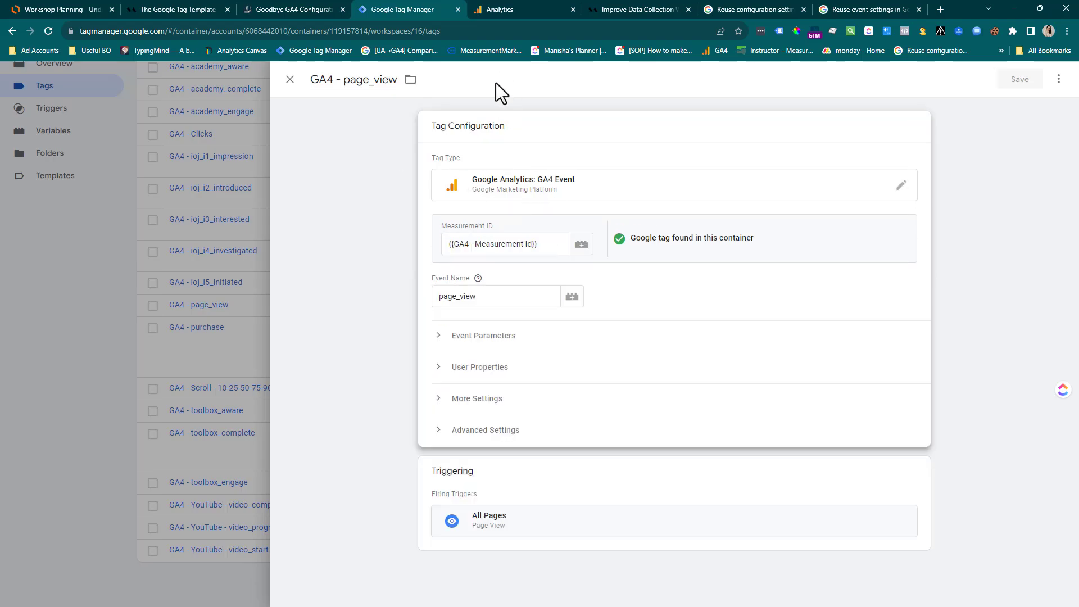
click(443, 335)
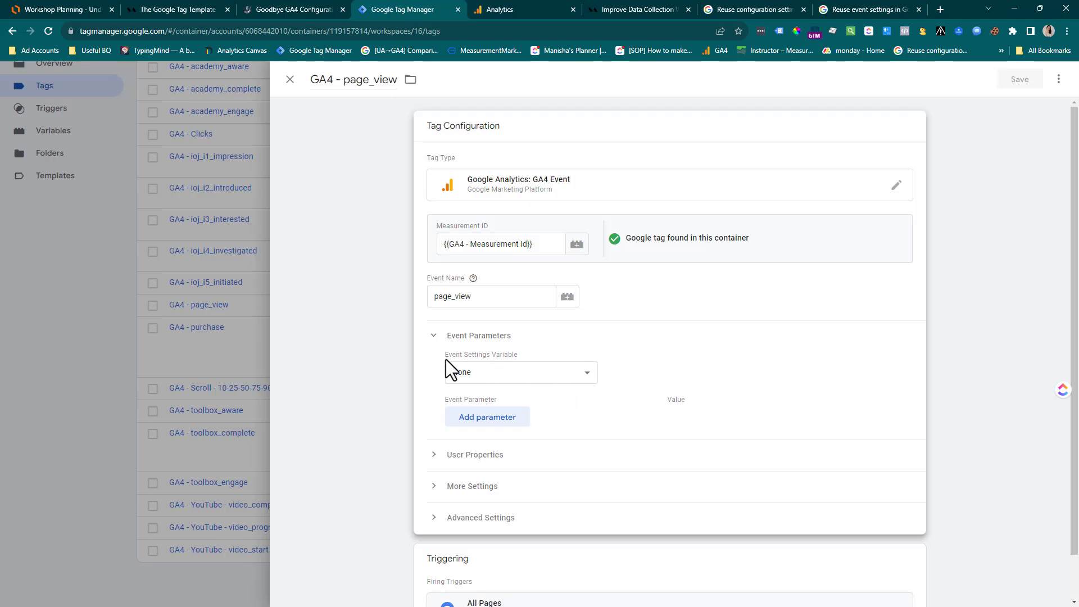
click(586, 372)
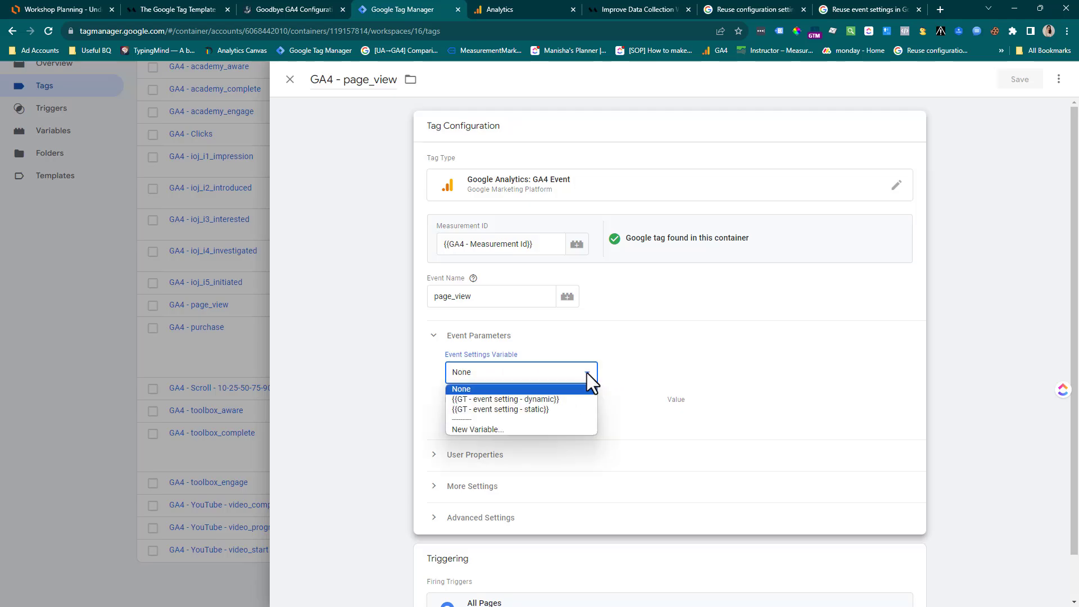
click(530, 400)
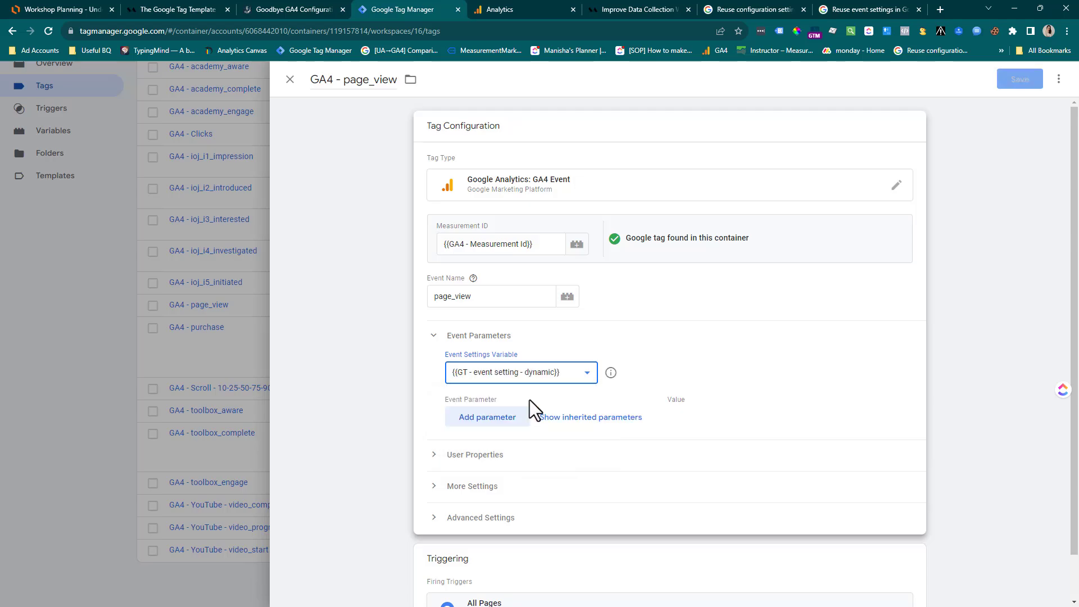
click(588, 418)
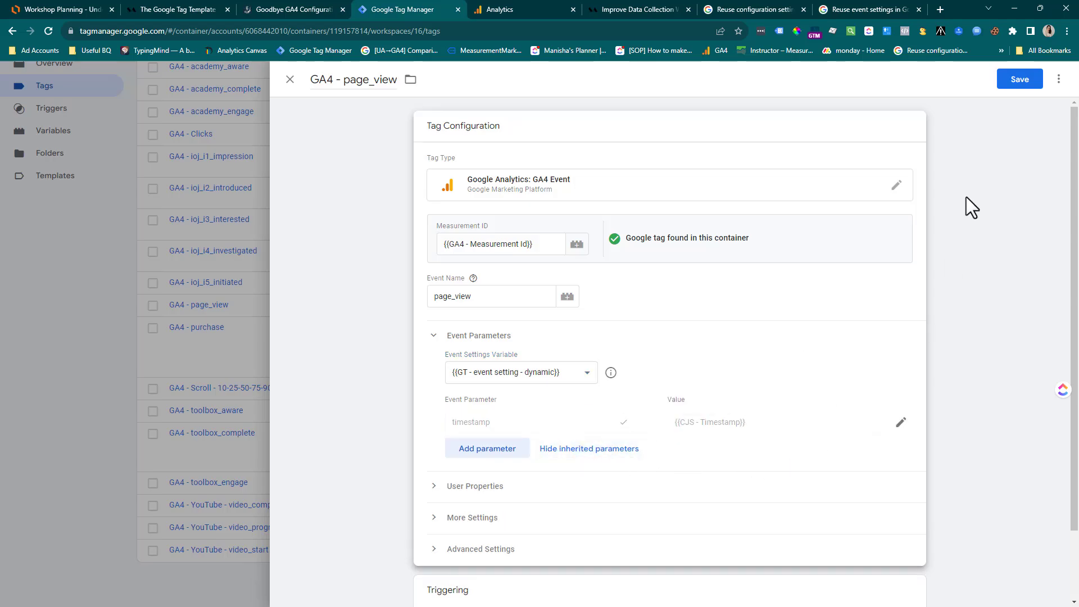
click(1023, 85)
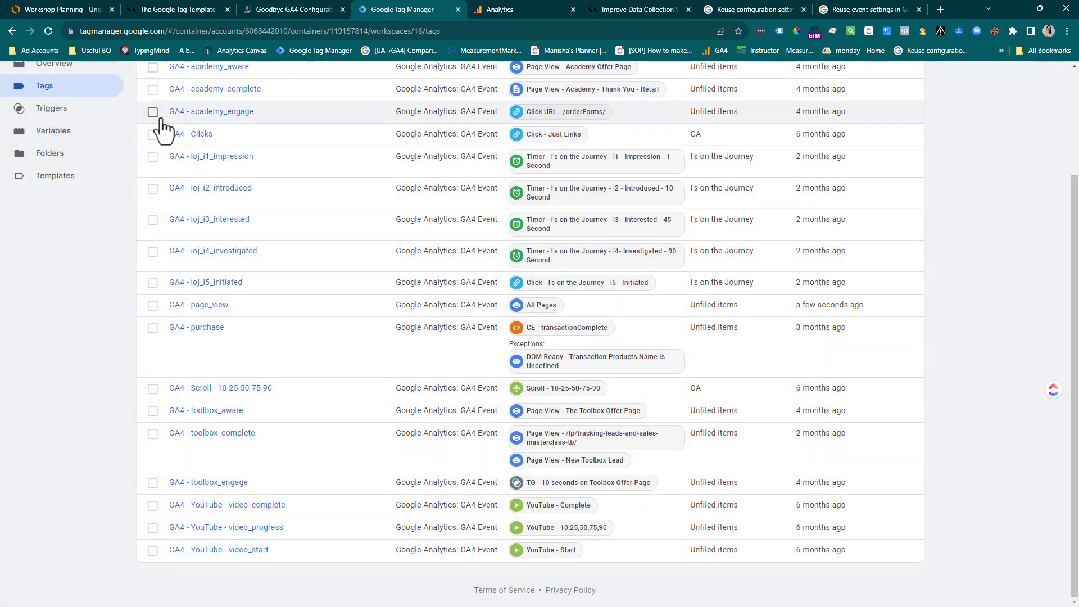
Step: Set the GA4 - Clicks tag's Event Settings Variable to {{GT - event setting - dynamic}} and save the tag
click(191, 134)
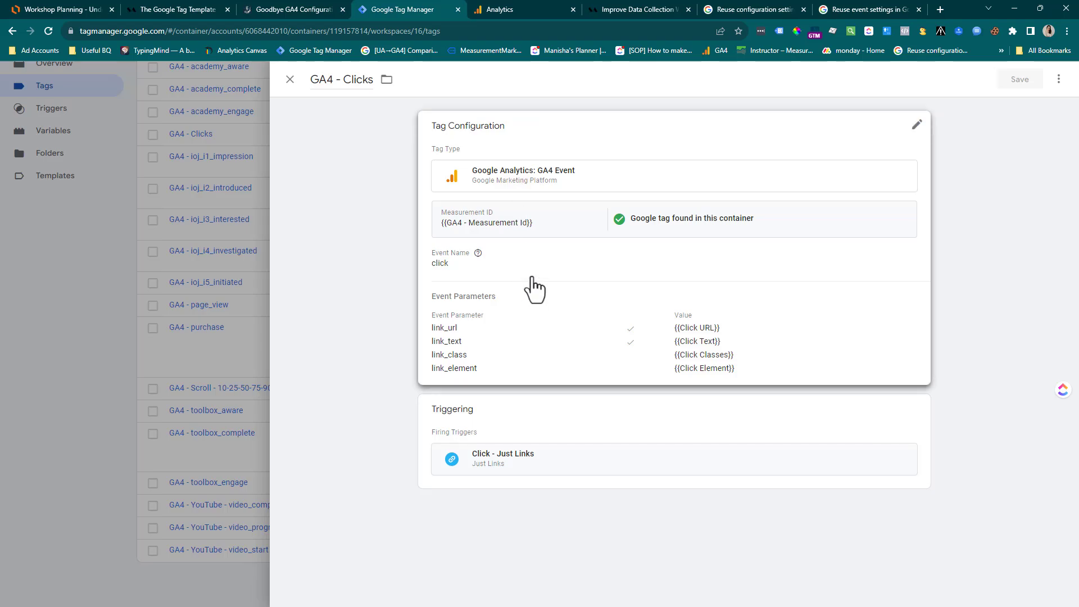
click(549, 272)
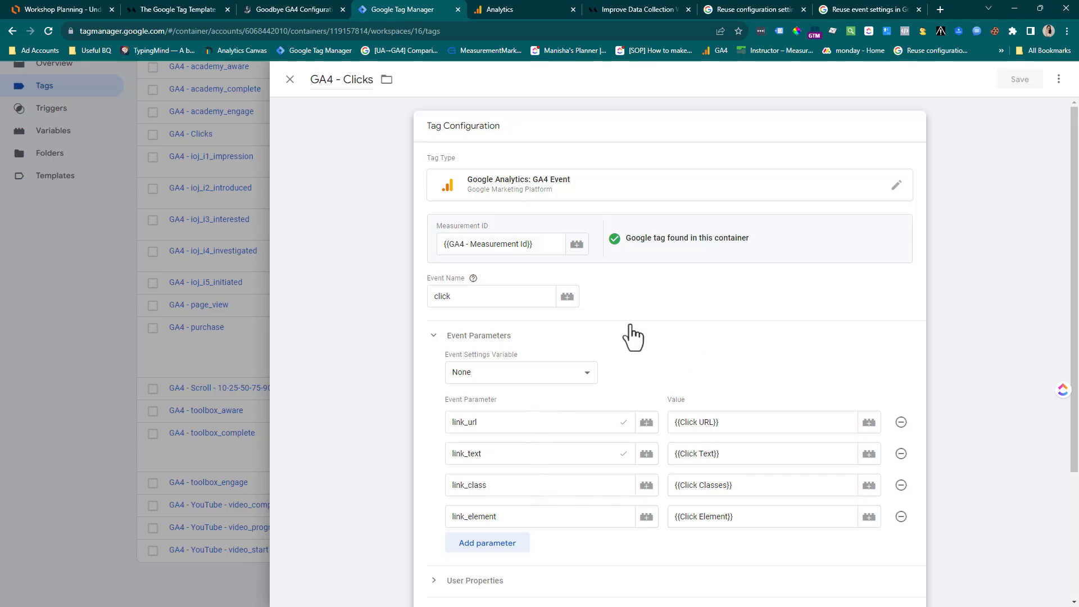
click(541, 368)
click(548, 400)
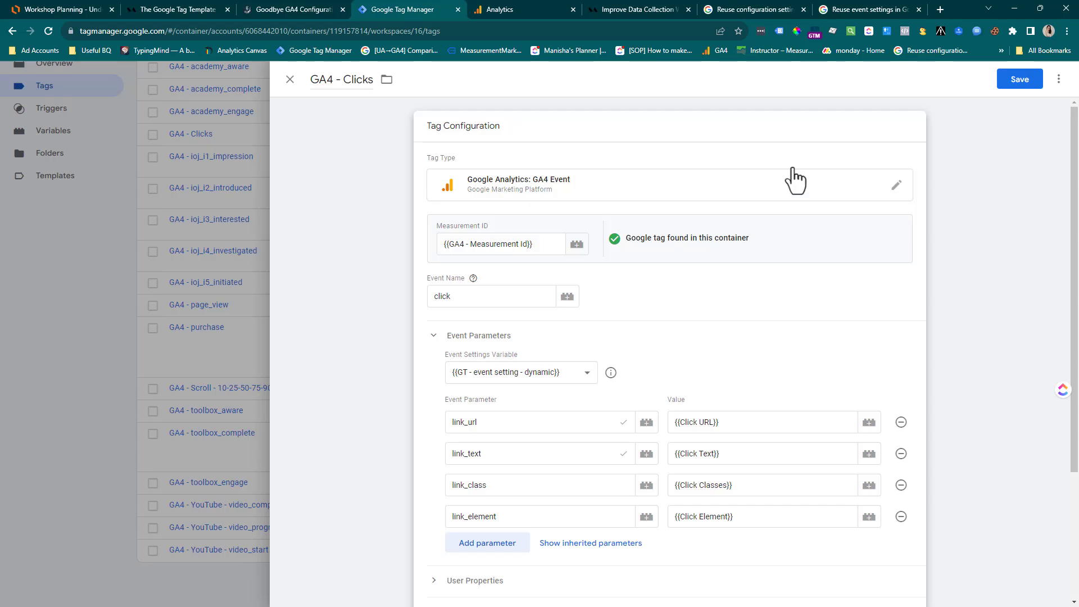
click(1021, 82)
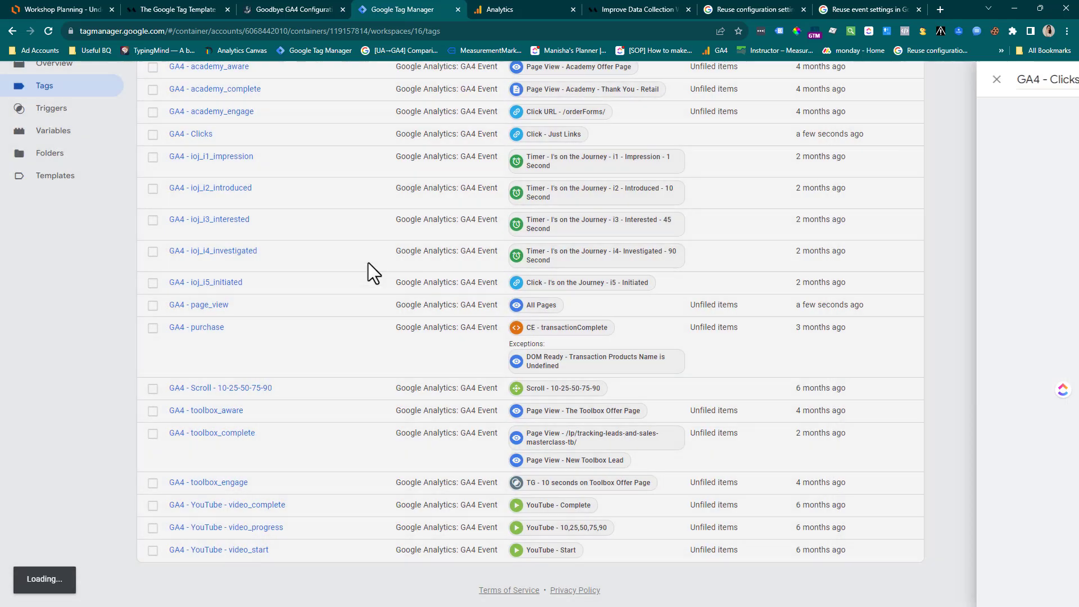
click(212, 388)
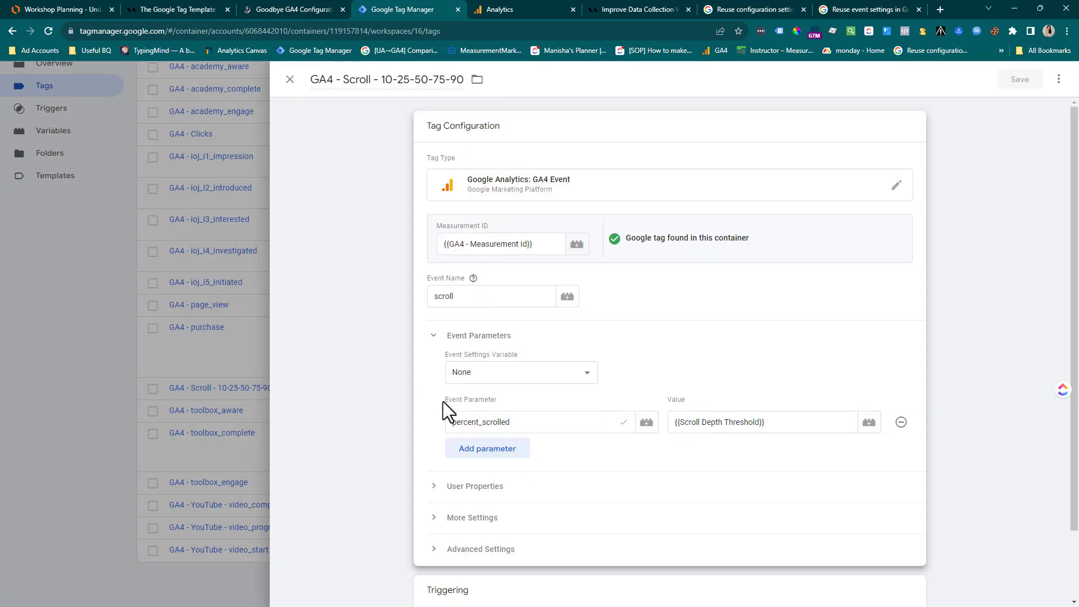
click(590, 375)
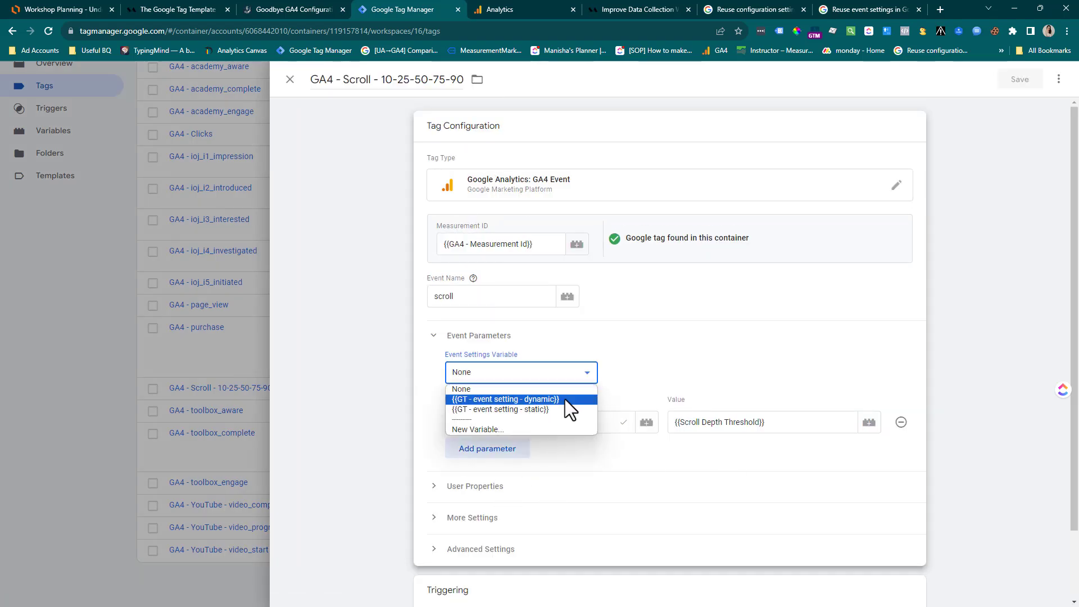
click(565, 398)
click(553, 450)
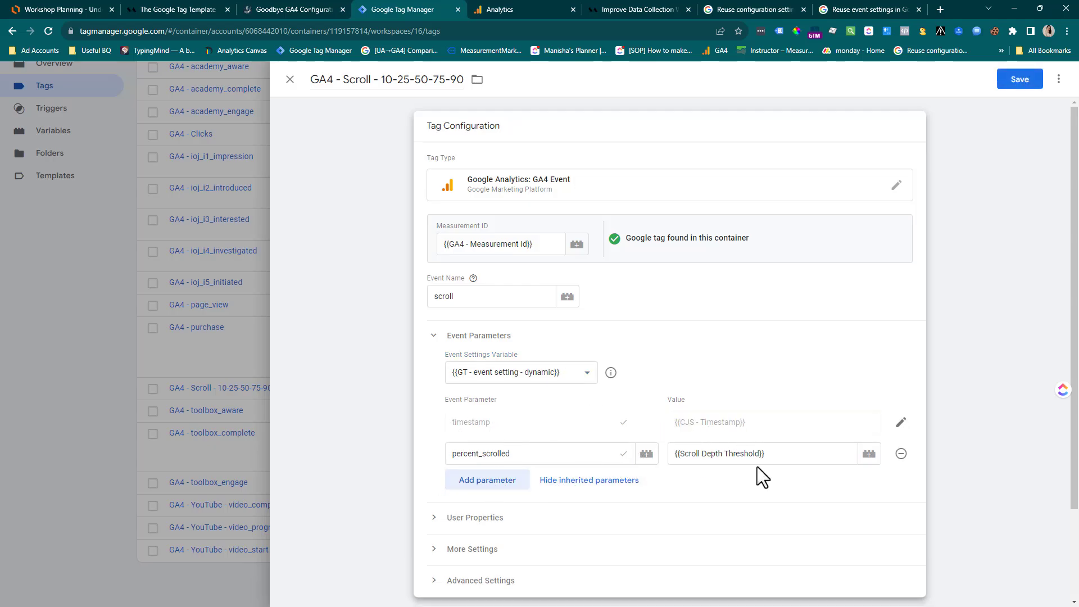
click(1023, 82)
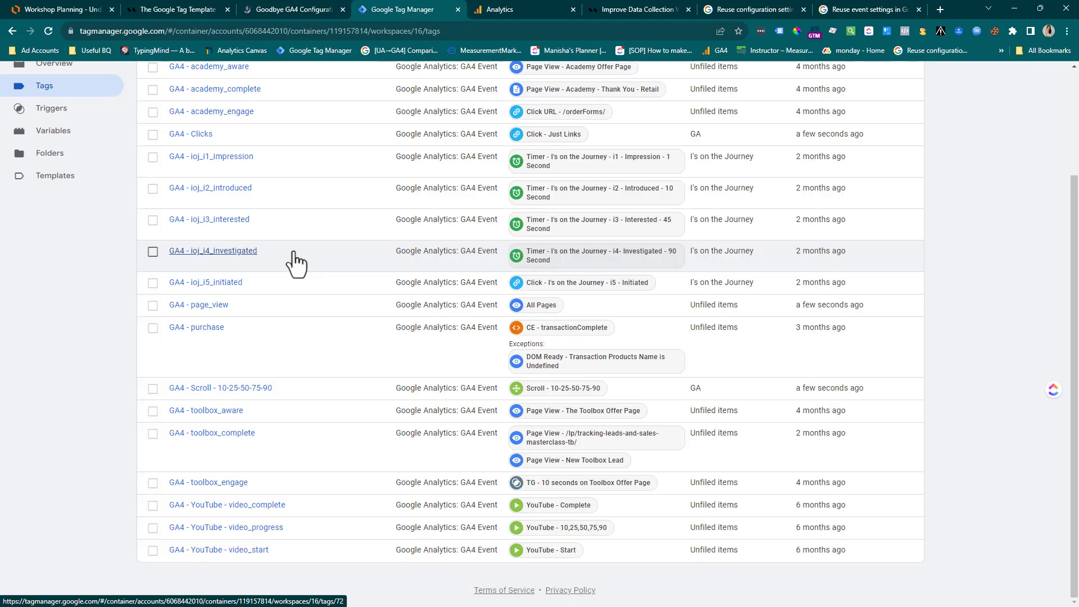
click(238, 158)
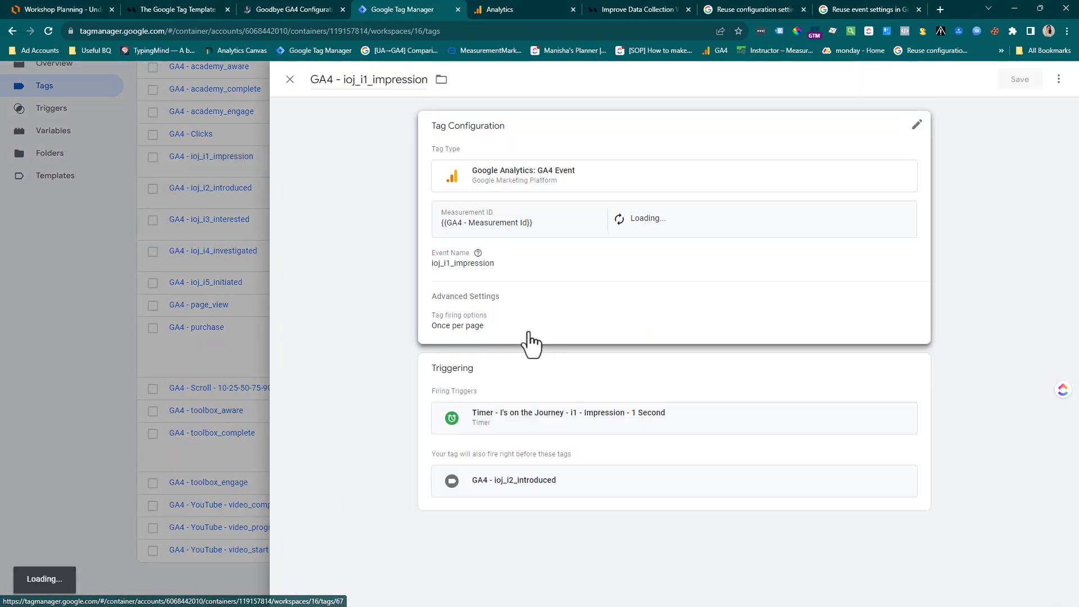
click(447, 337)
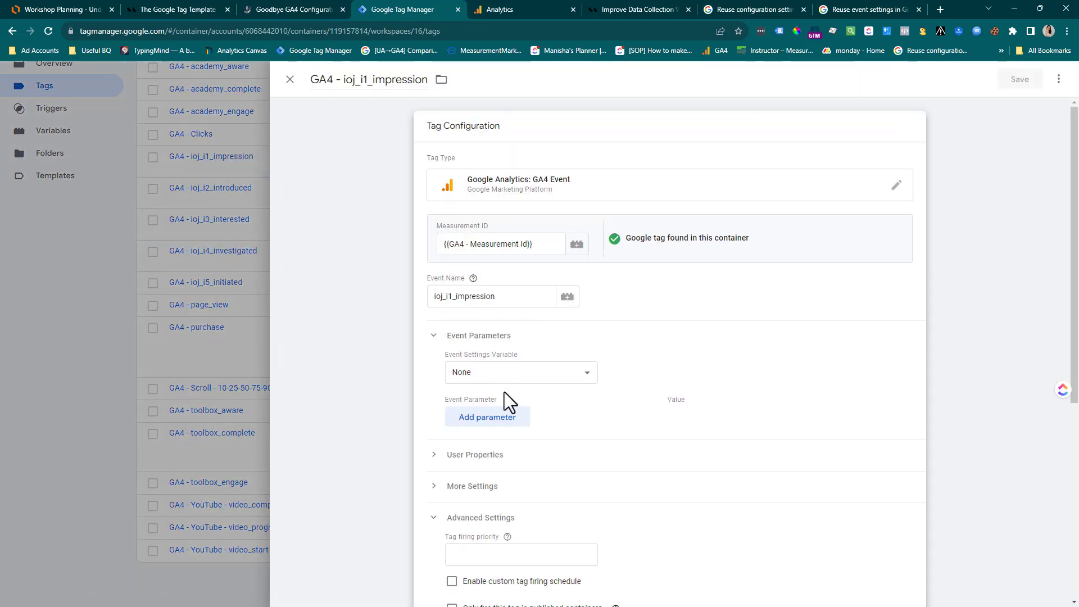
click(506, 416)
click(290, 79)
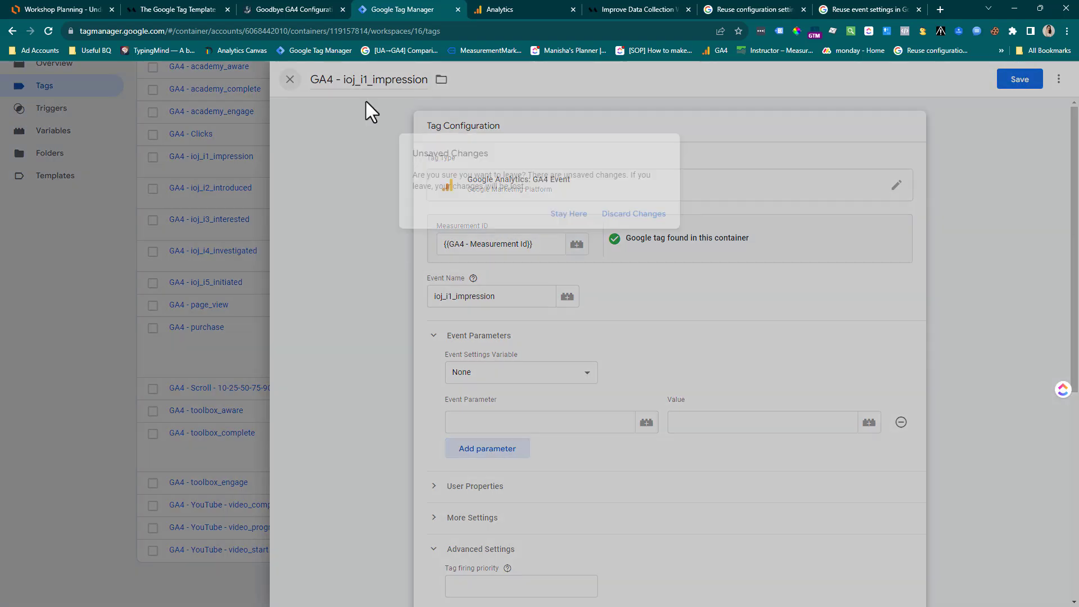
click(637, 213)
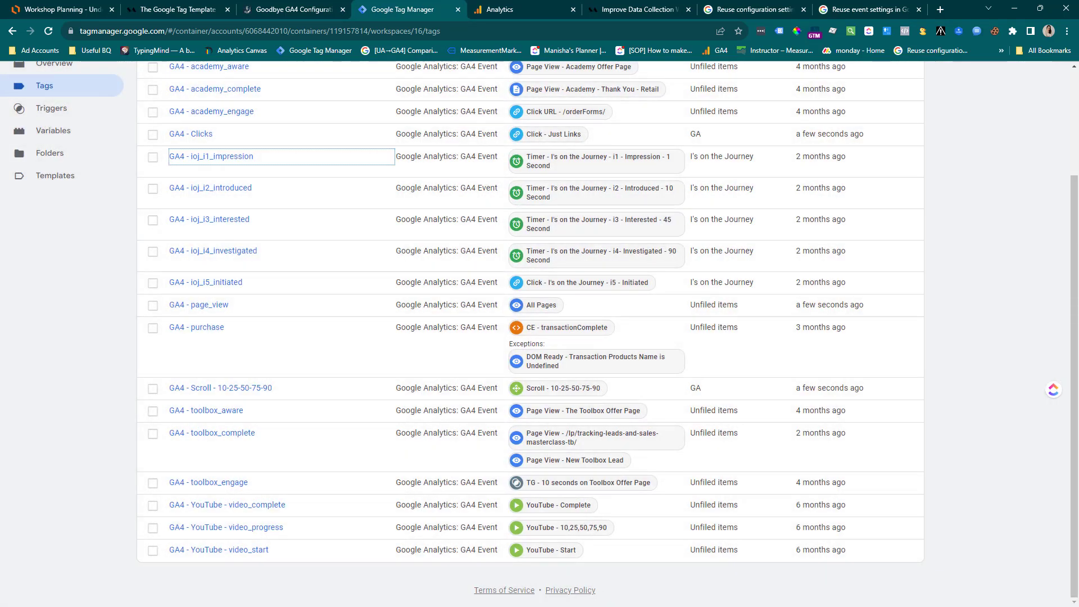
Step: Open the GT - event setting - dynamic variable again to examine which tags reference it
click(76, 134)
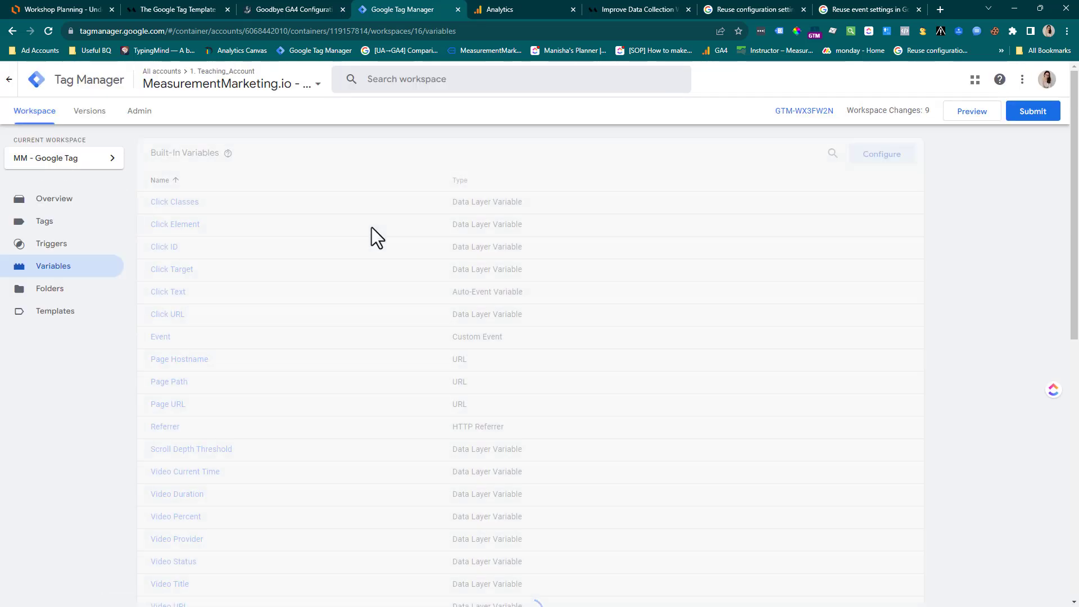
scroll(372, 227, down, 15)
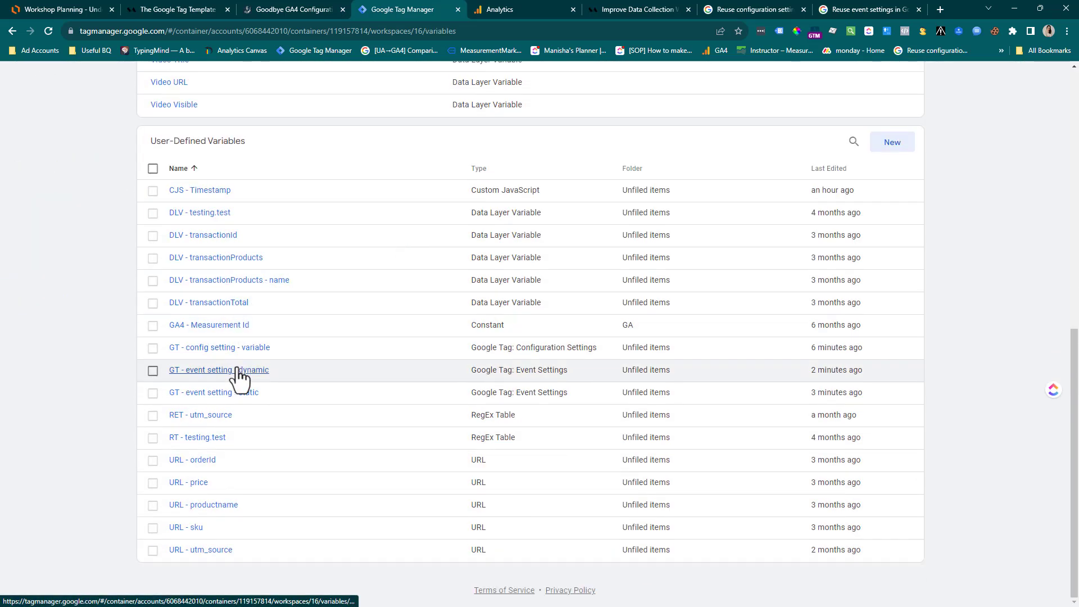
click(236, 370)
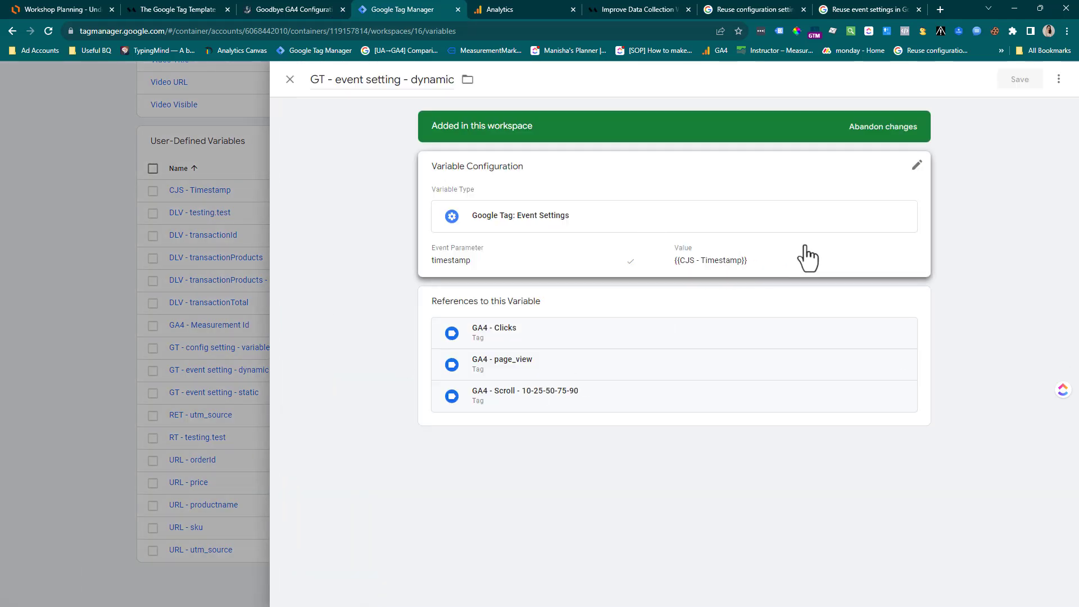
Step: Add an event parameter named anything with the value anyvalue to the GT - event setting - dynamic variable and save it
click(802, 253)
click(504, 312)
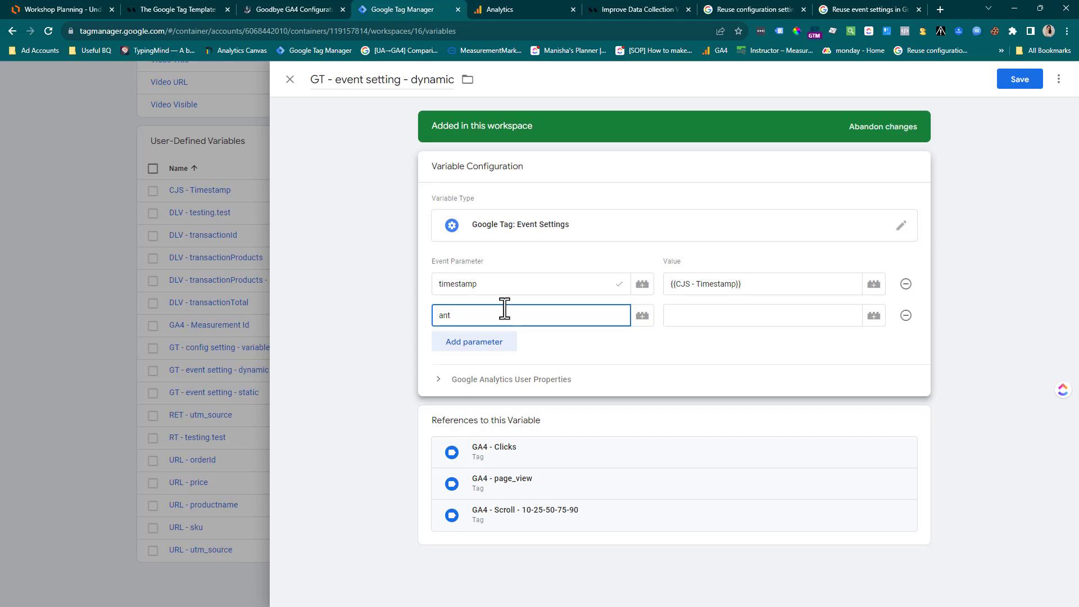
click(689, 318)
text(anyvalue)
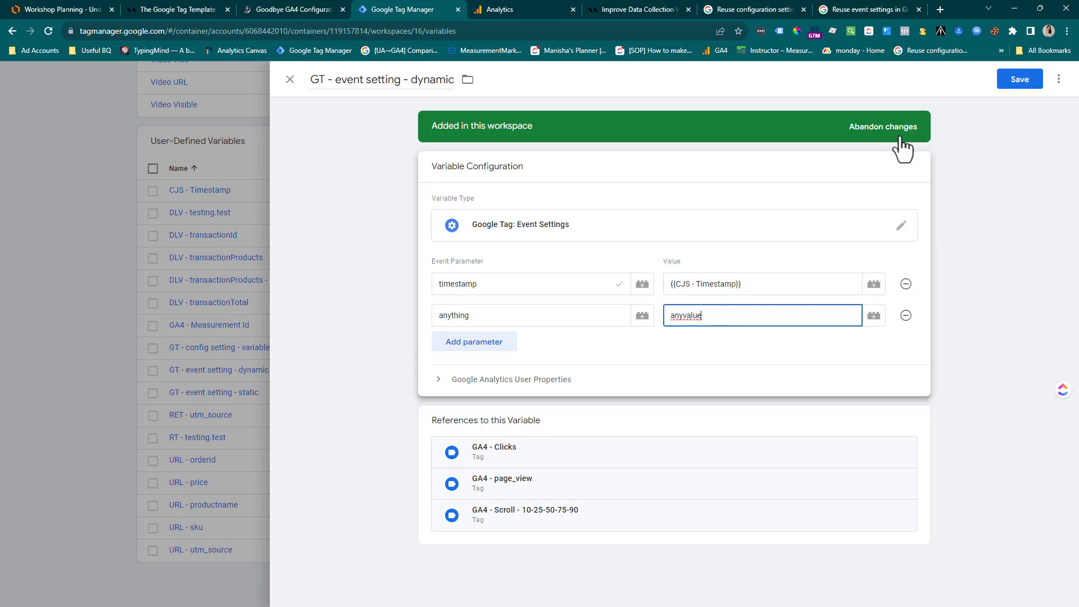
click(1031, 84)
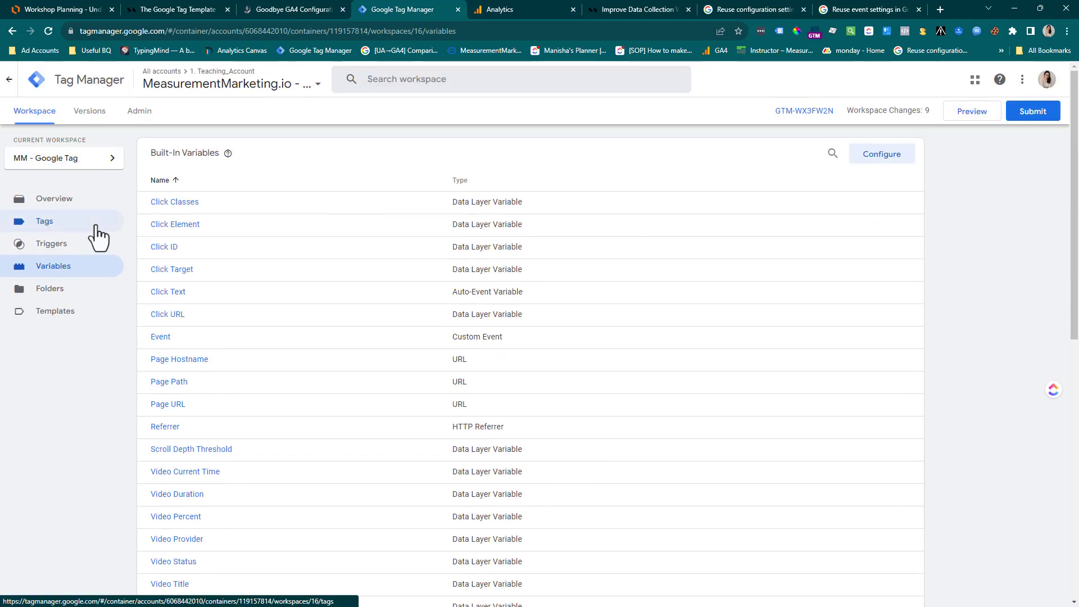
Step: Open the GA4 - page_view tag, examine the parameters inherited from its event settings variable, and close the tag unchanged
click(97, 229)
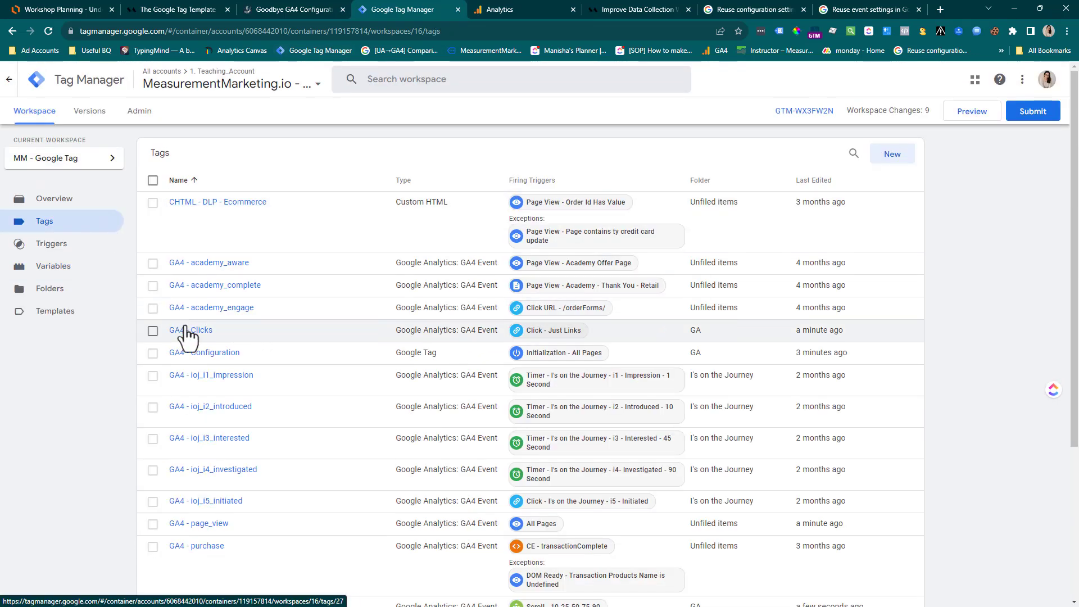
click(203, 525)
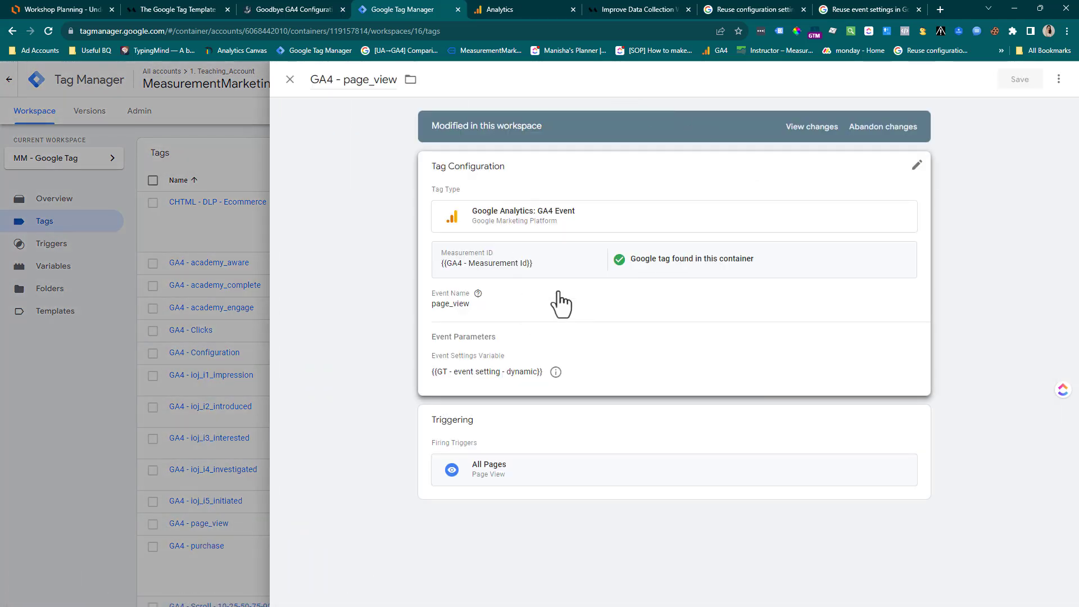
click(585, 357)
click(573, 458)
scroll(688, 411, down, 2)
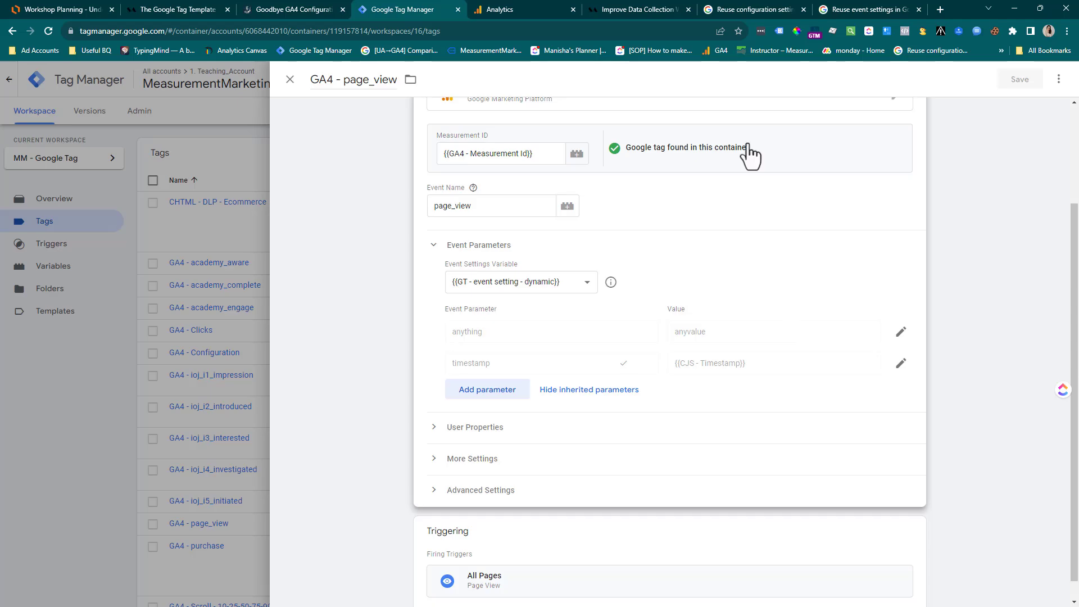
click(289, 78)
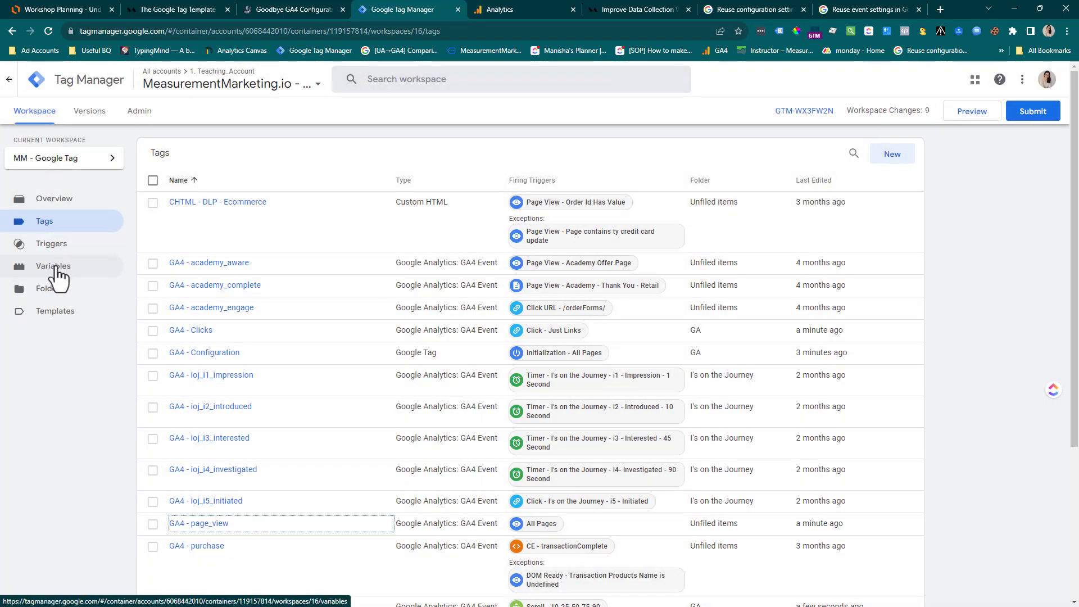
Step: Remove the anything parameter from the GT - event setting - dynamic variable and save it
click(53, 267)
scroll(497, 363, down, 15)
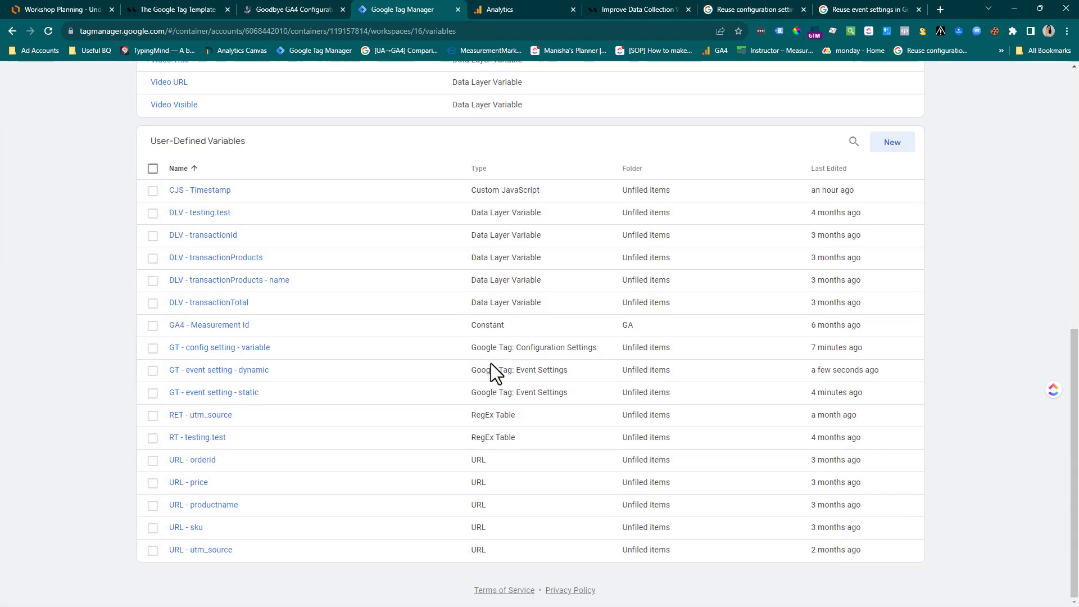
click(254, 371)
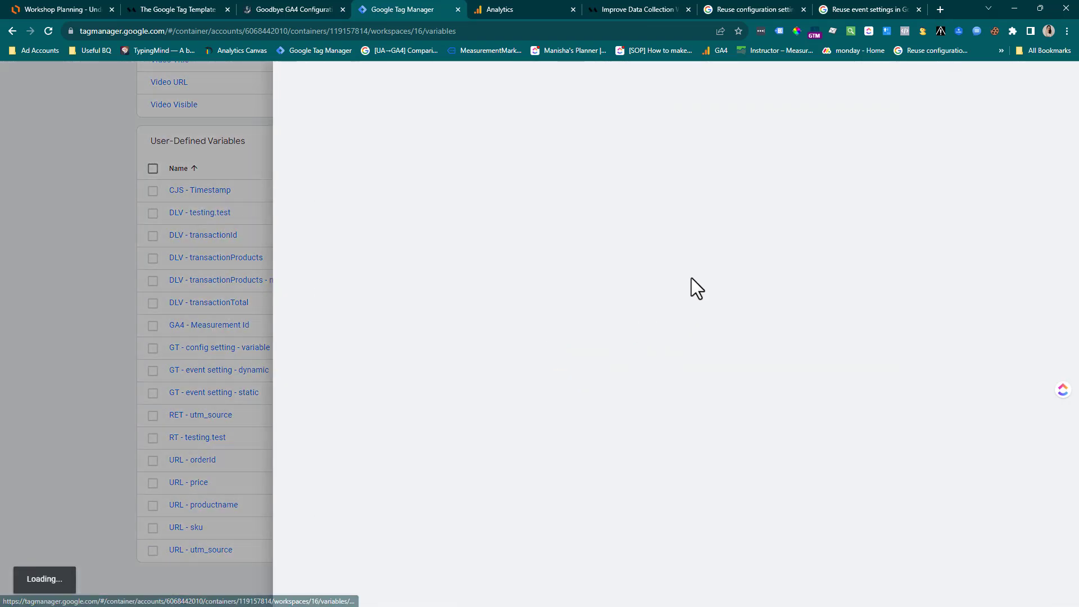
click(905, 315)
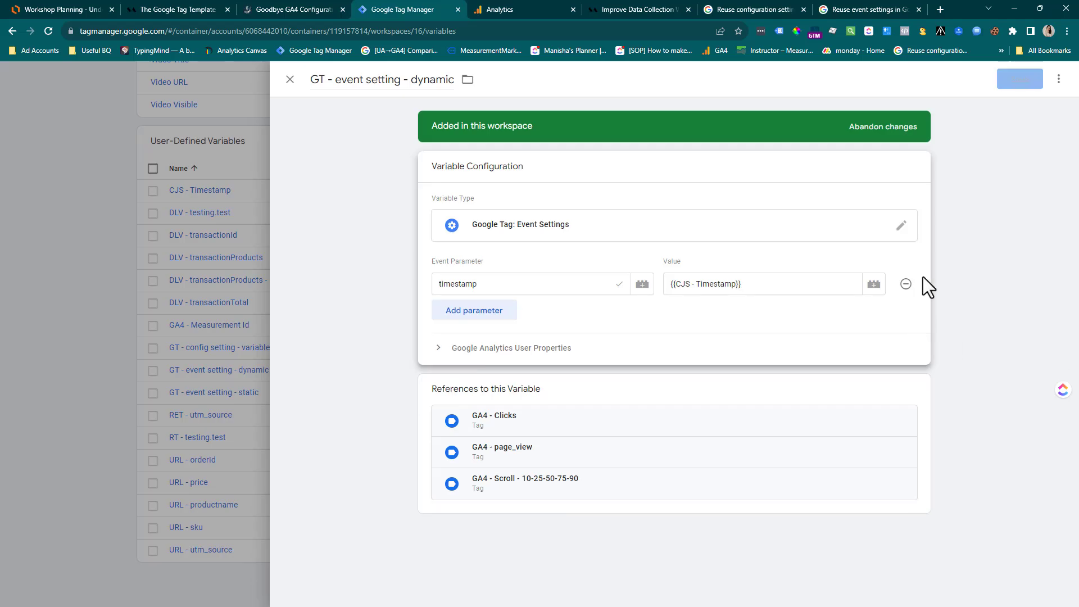
click(1010, 86)
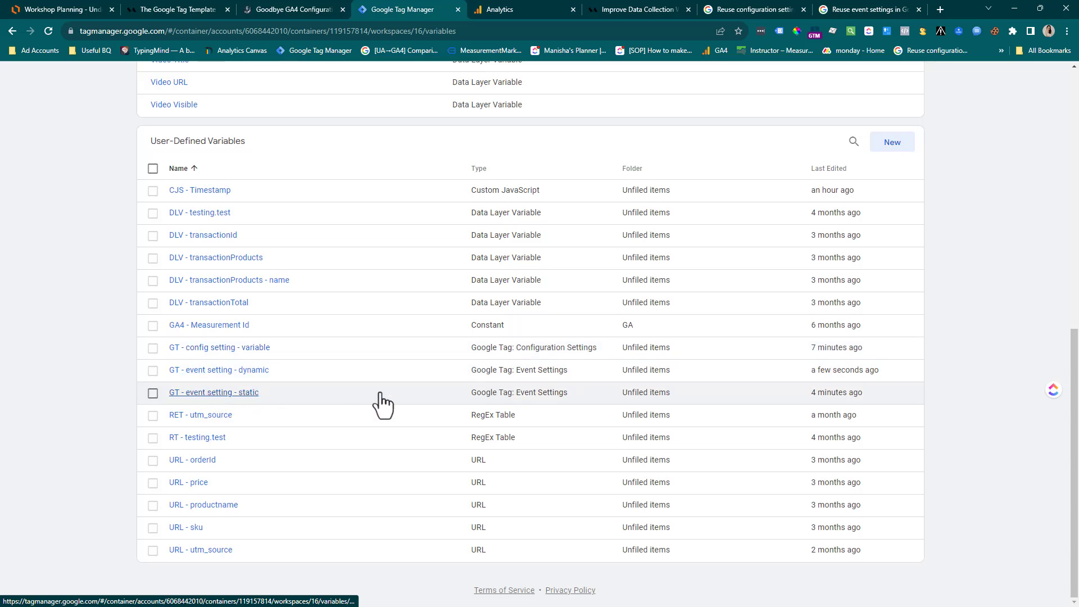
Step: Start the container's preview mode and connect Tag Assistant to the measurementmarketing.io address with its test UTM parameters
scroll(382, 403, up, 8)
click(556, 10)
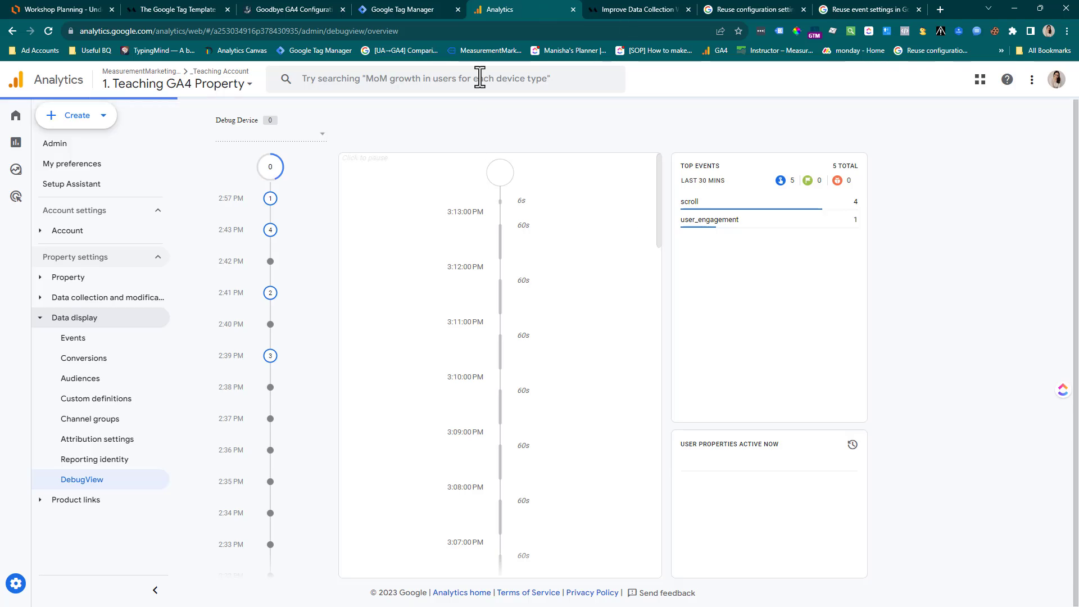
click(426, 5)
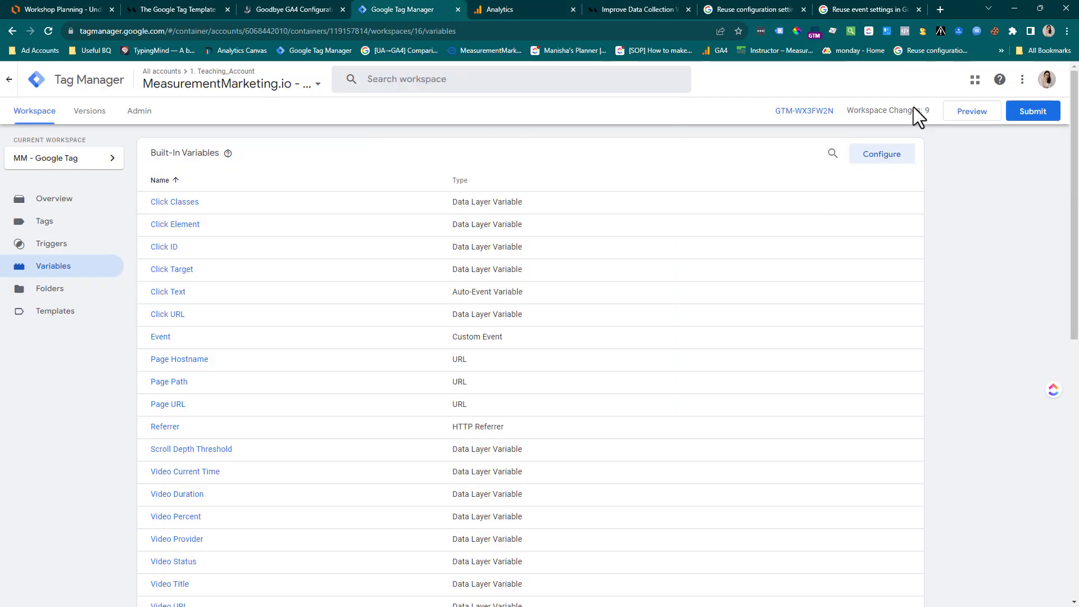
click(959, 114)
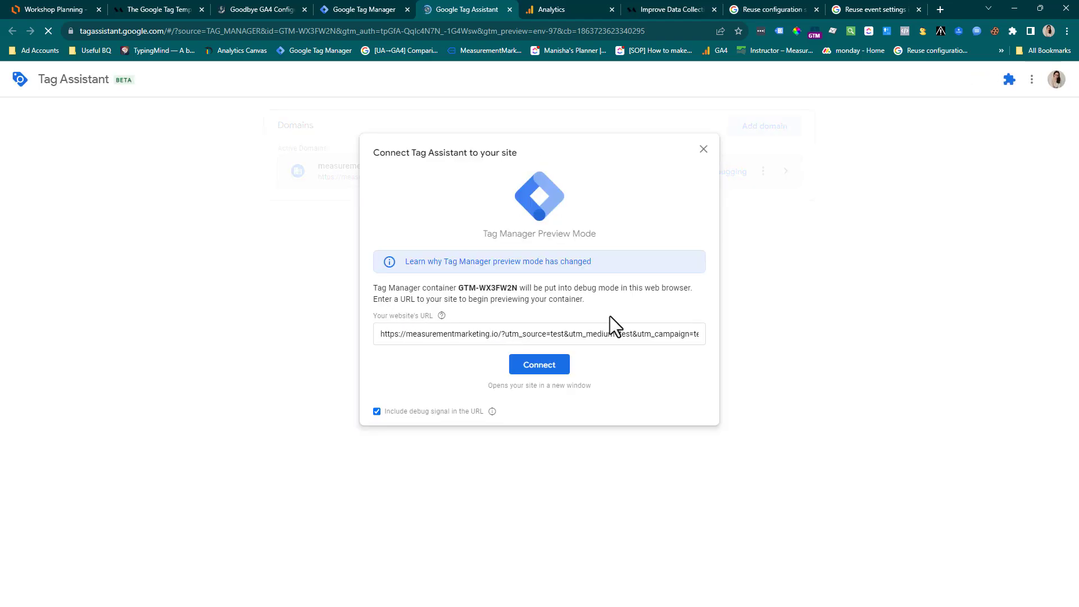
click(562, 364)
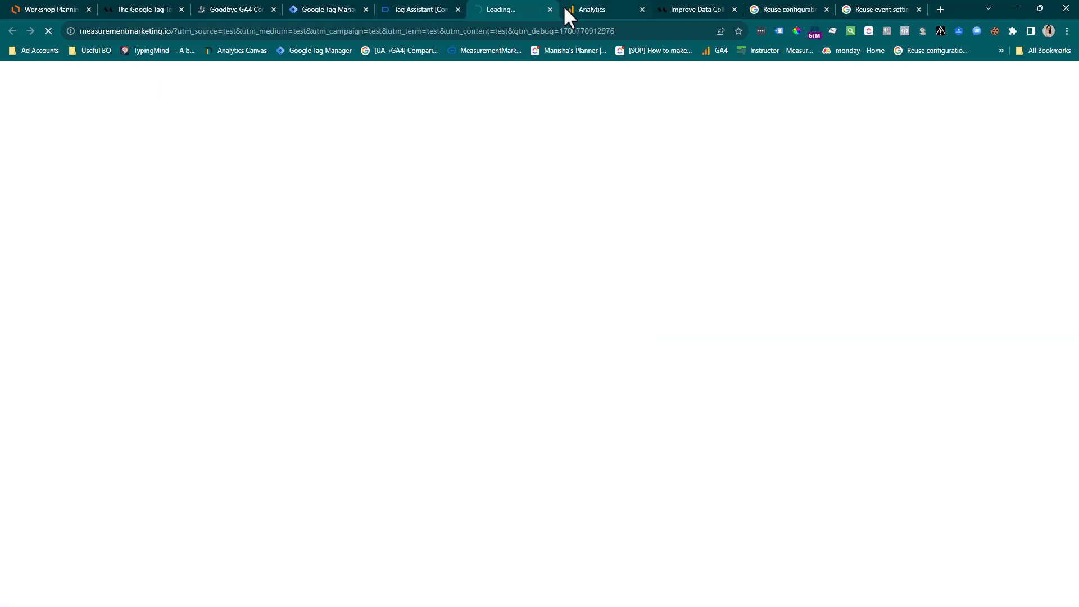
click(392, 12)
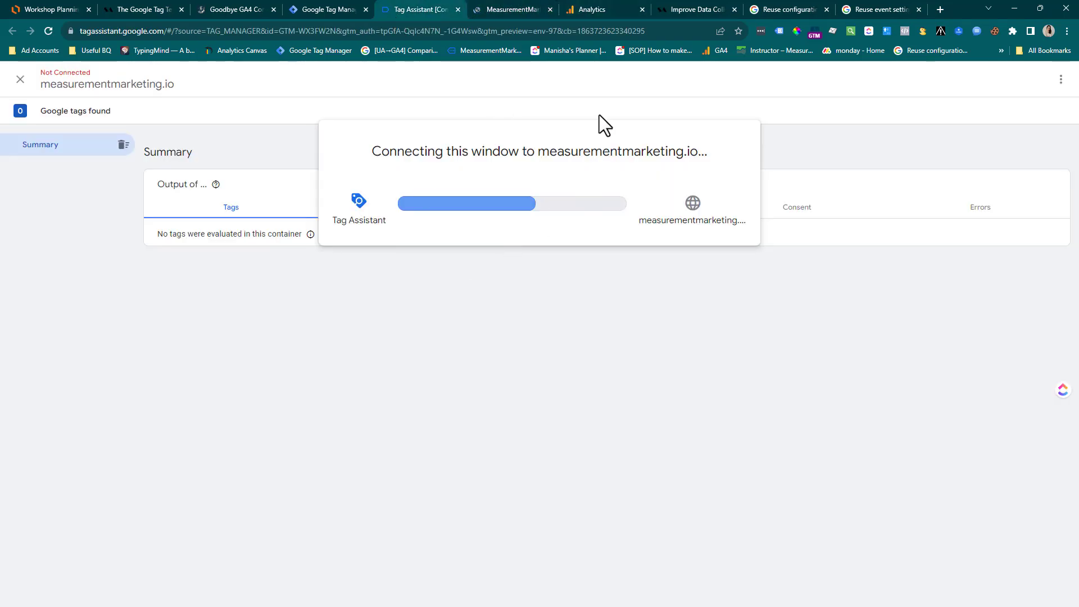
click(541, 5)
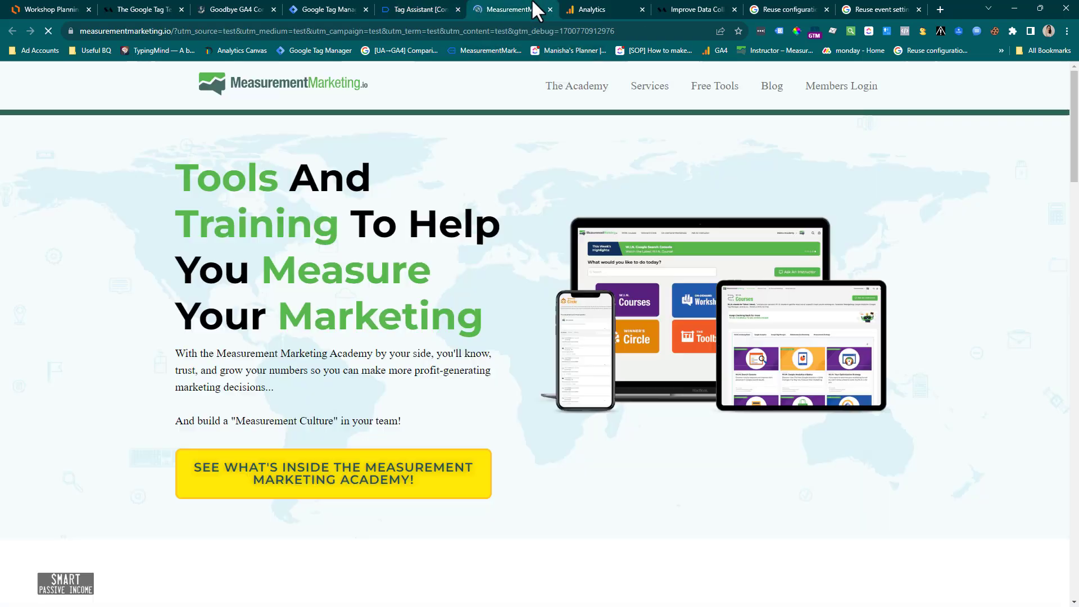
click(584, 9)
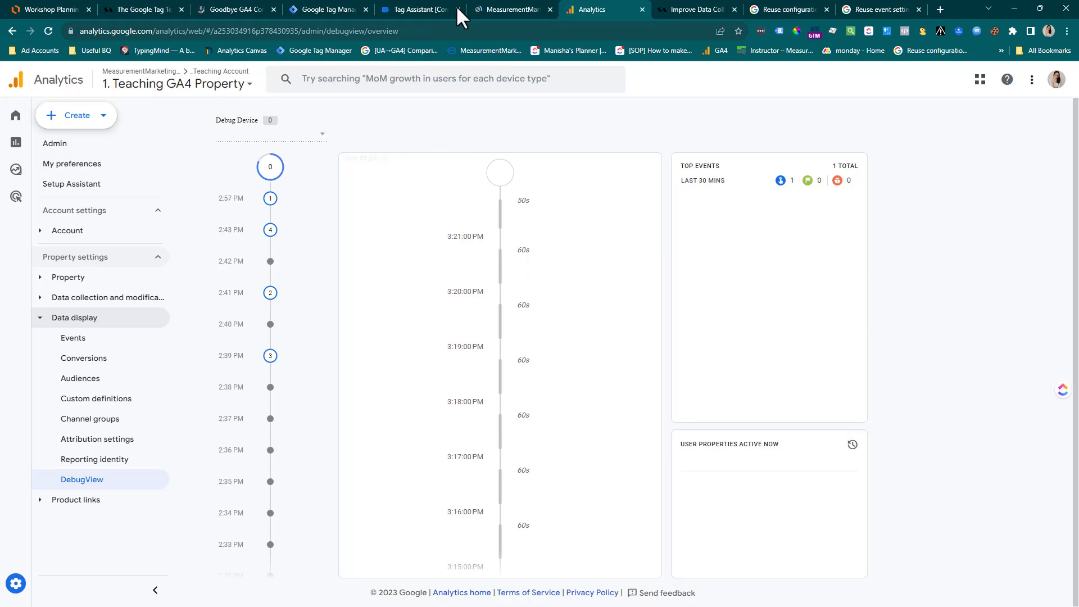
click(484, 6)
click(410, 8)
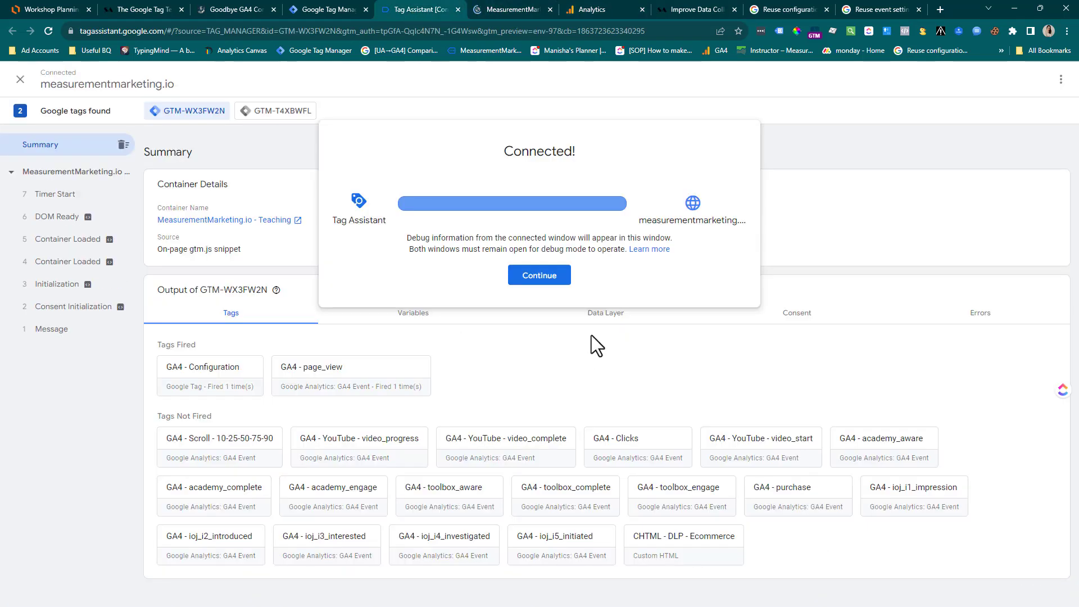
click(529, 281)
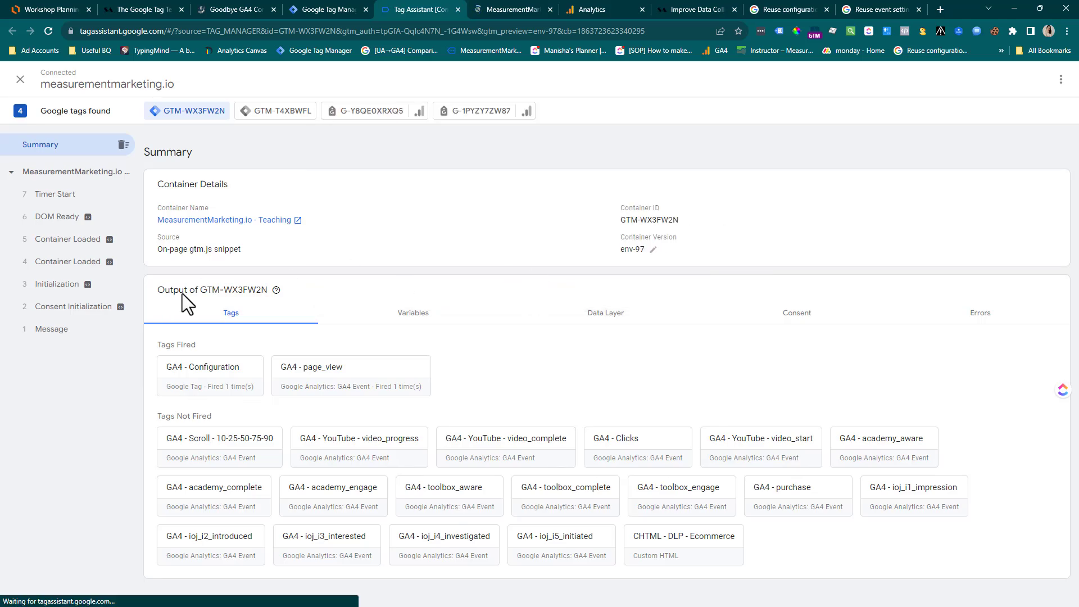
Step: Examine the configuration and event settings values of the GA4 - Configuration tag at Initialization, and check for events in Analytics DebugView
click(212, 381)
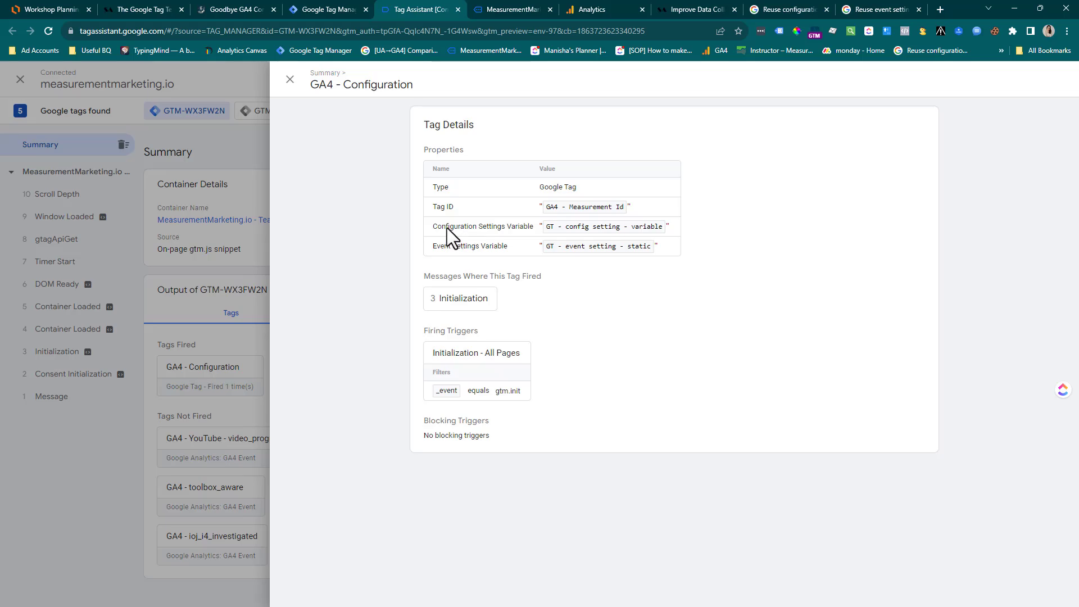
drag(452, 246, 508, 248)
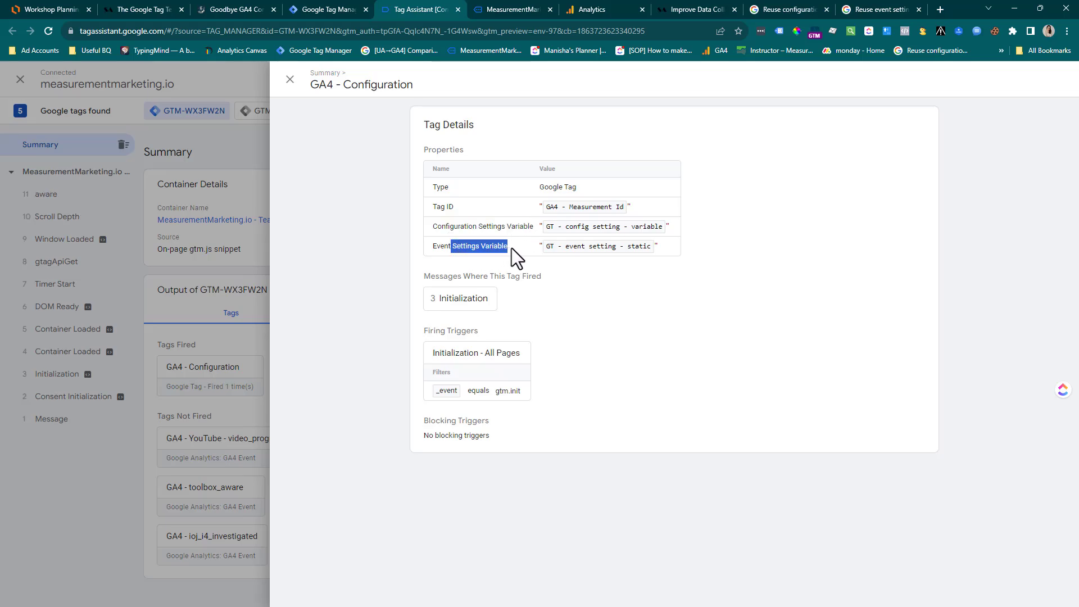
click(473, 306)
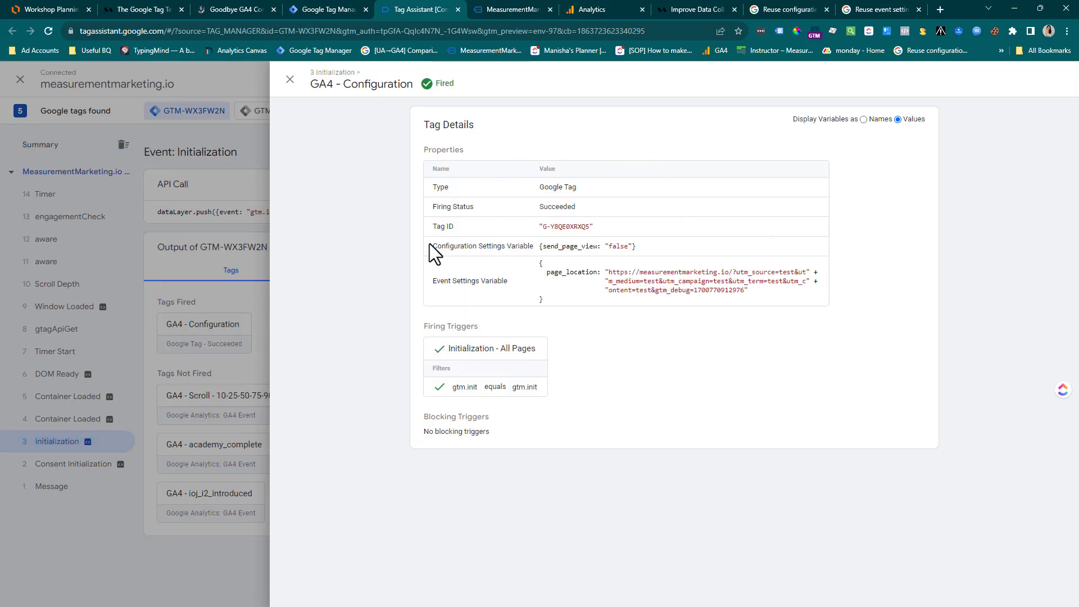
drag(431, 246, 634, 247)
drag(437, 246, 524, 248)
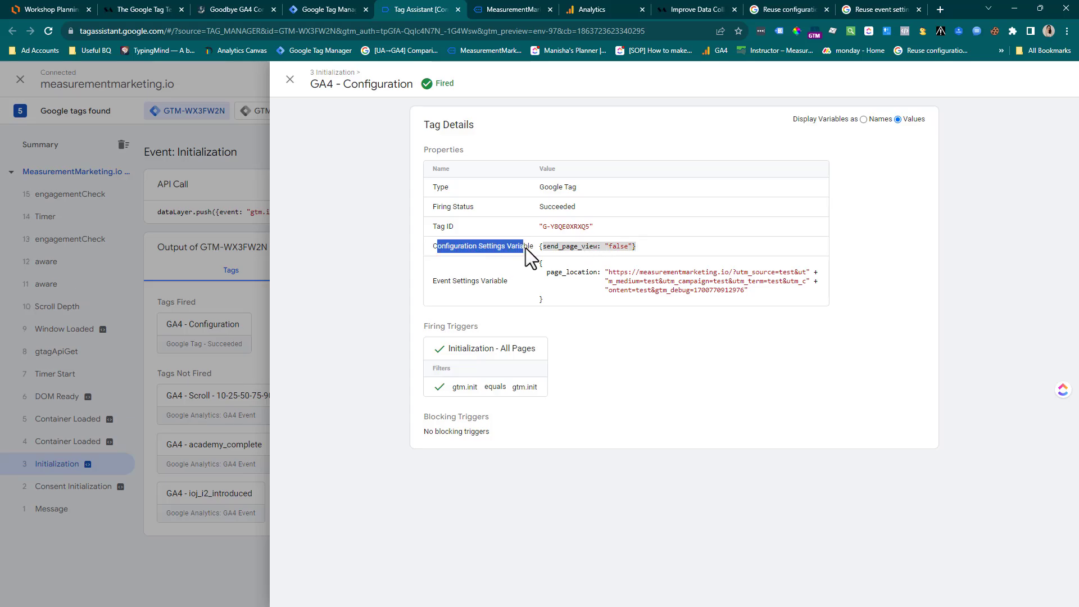
drag(436, 288, 522, 288)
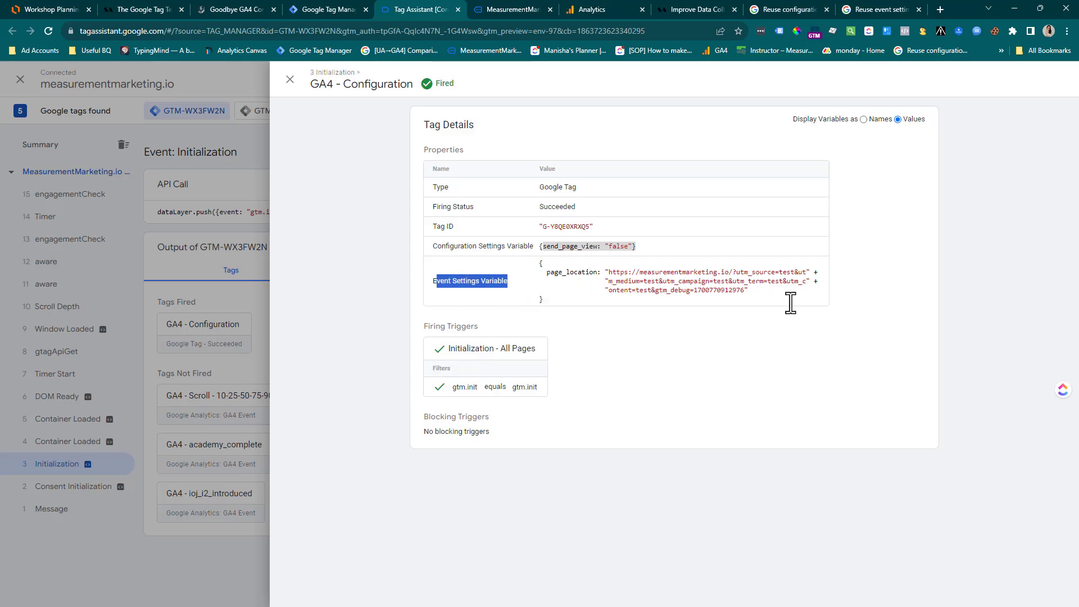
click(460, 242)
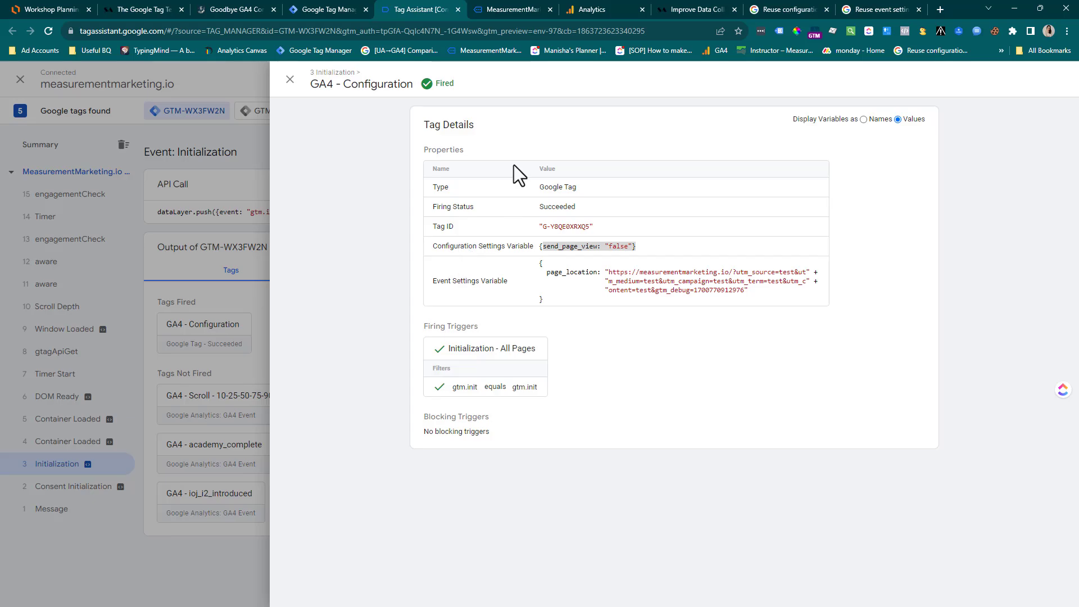
click(578, 9)
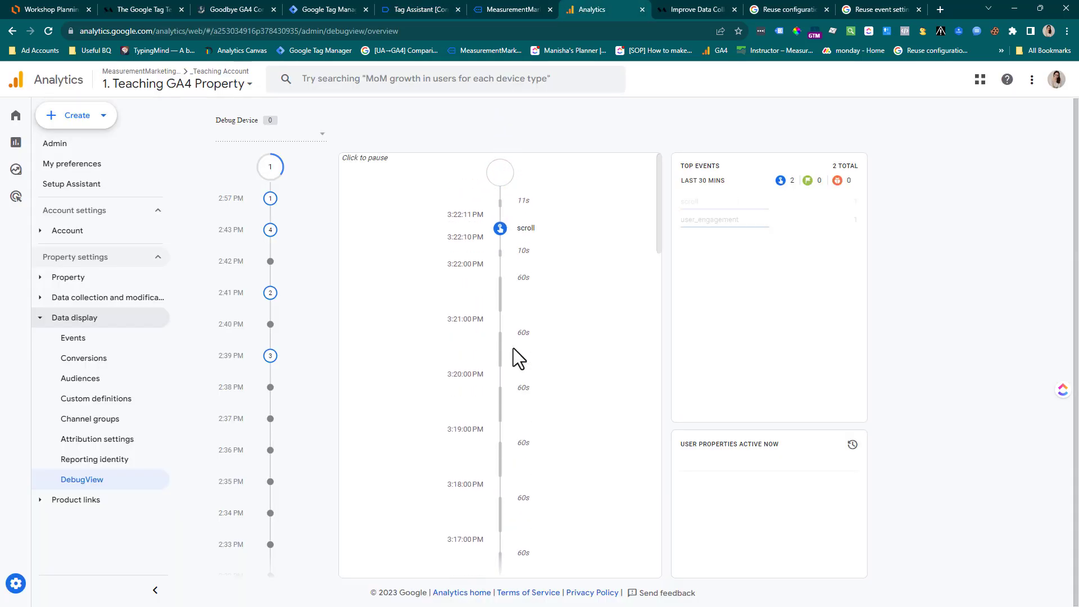
Step: Switch back to Tag Assistant and examine the Event Settings Variable value of the GA4 - page_view tag under the first Container Loaded event
click(443, 7)
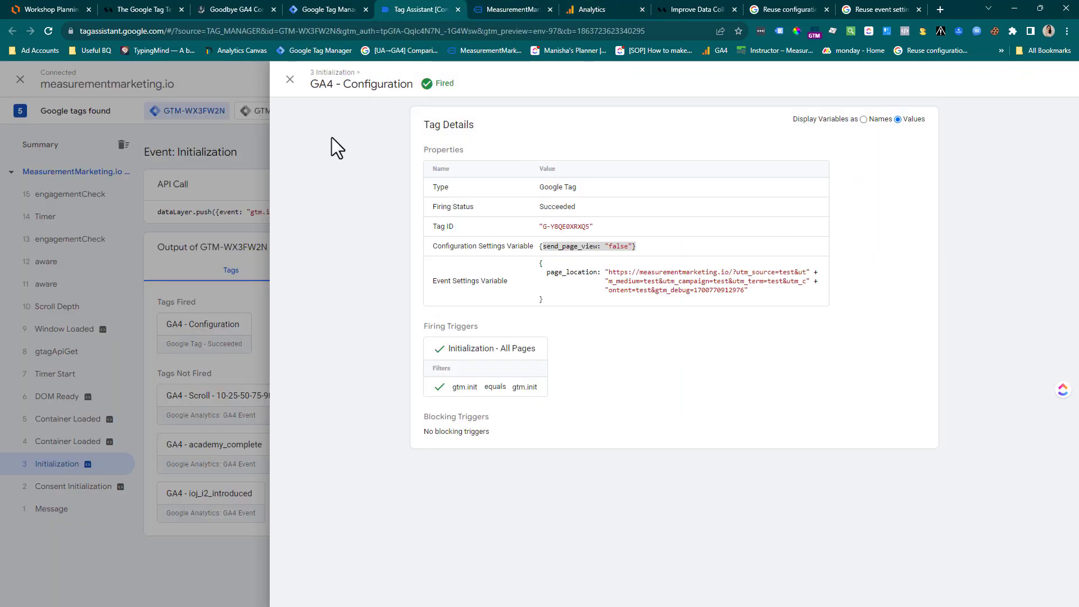
click(290, 80)
click(92, 443)
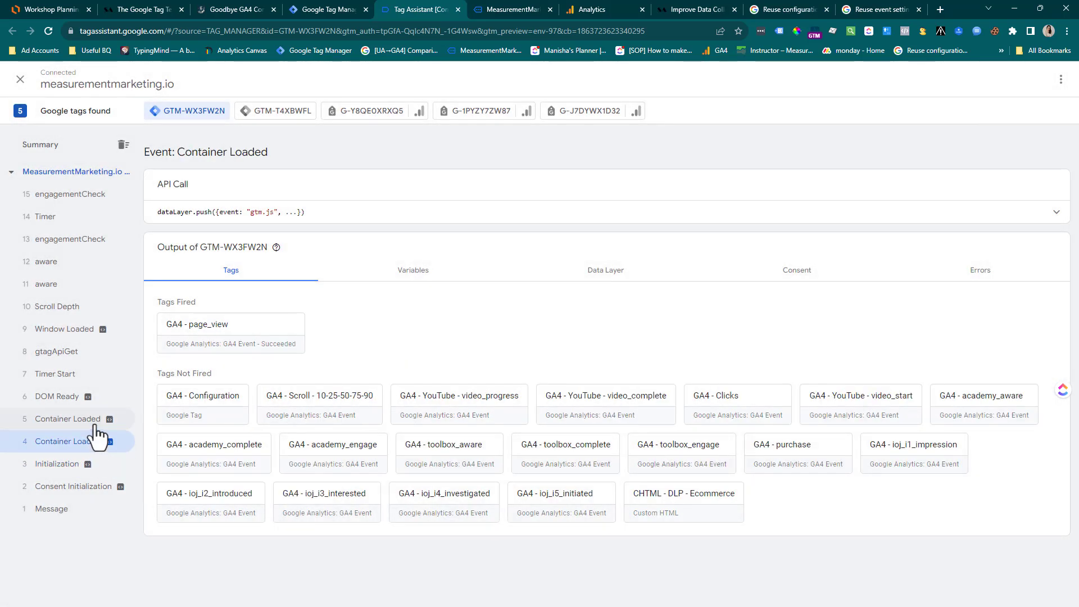
click(223, 345)
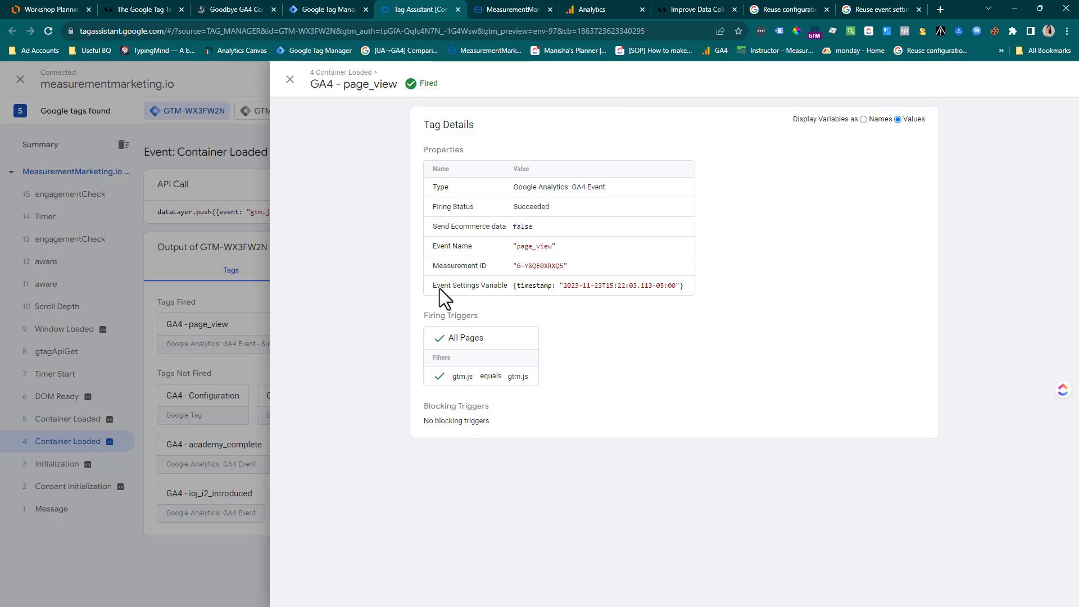
drag(511, 286, 668, 285)
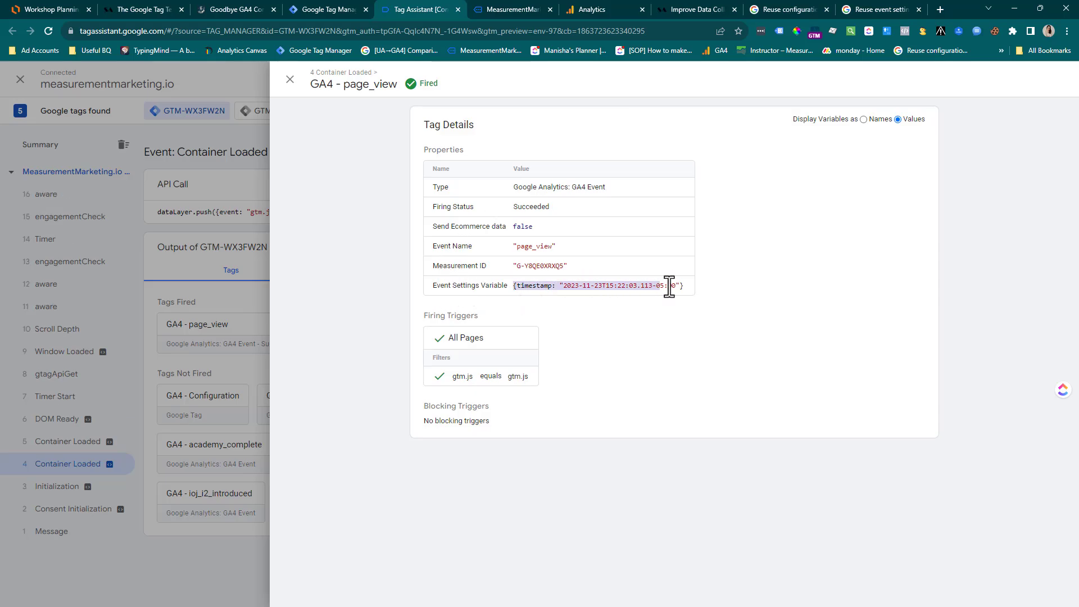
Step: Switch to Google Analytics, reload DebugView and select Google as the debug device
click(585, 8)
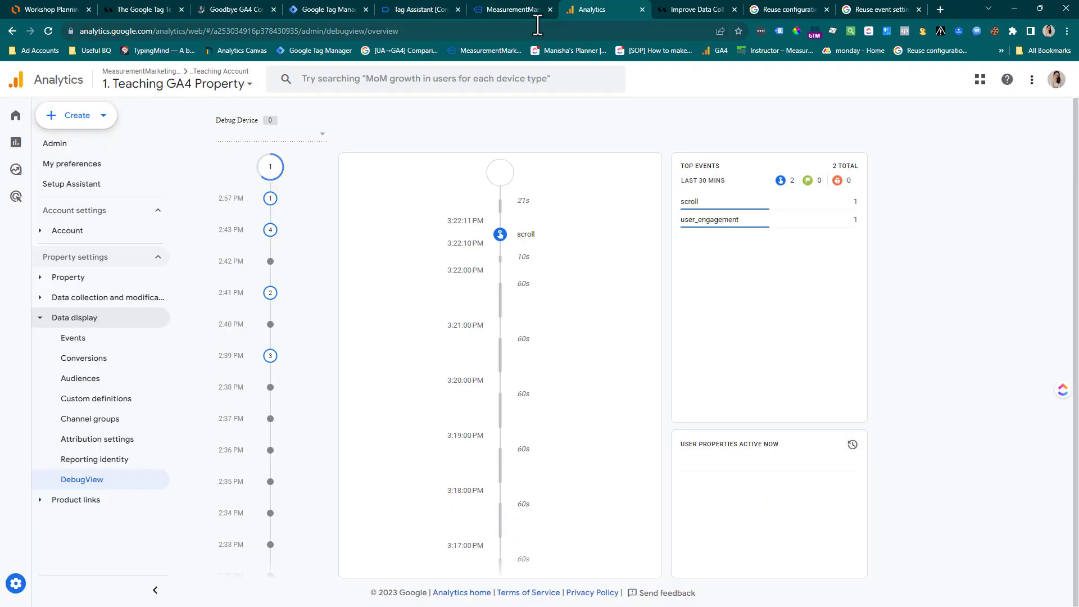
click(538, 28)
key(Return)
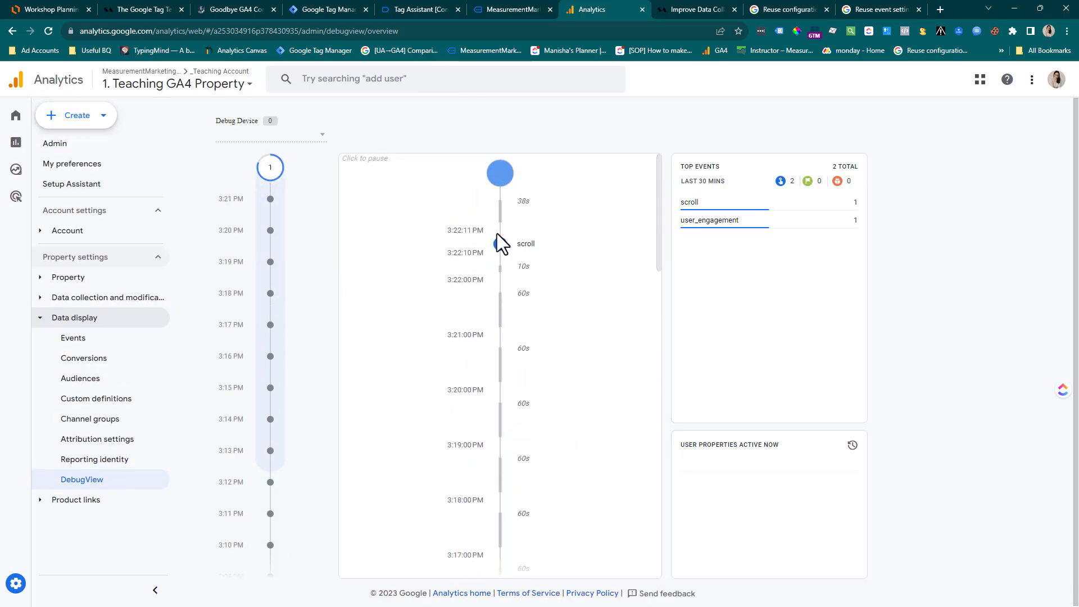
click(307, 138)
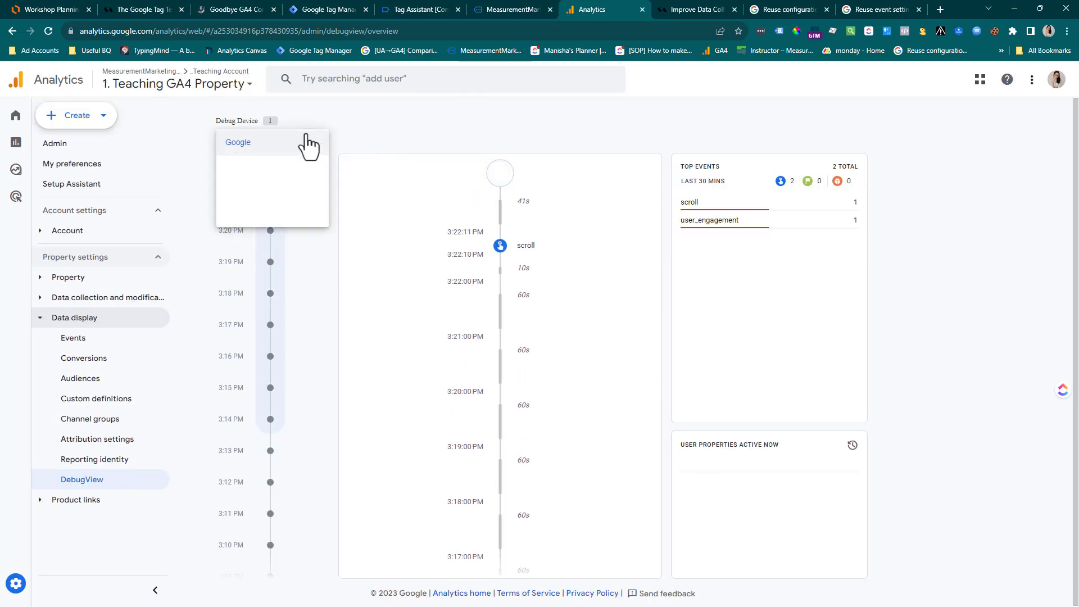
click(305, 142)
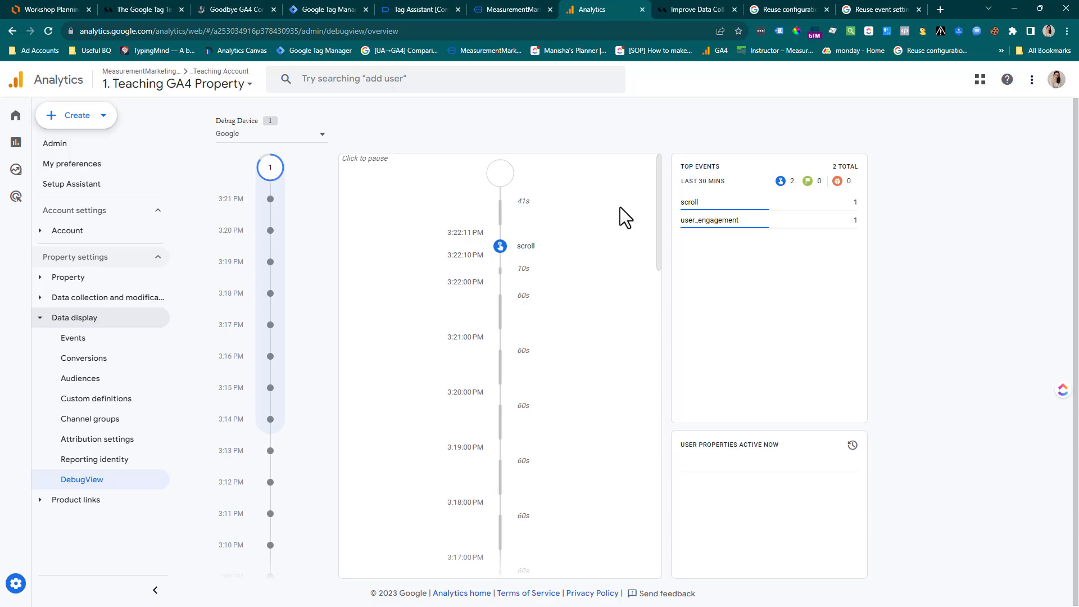
Step: Switch to the measurementmarketing.io home page, scroll through it to generate scroll events, and open The Academy page
click(524, 11)
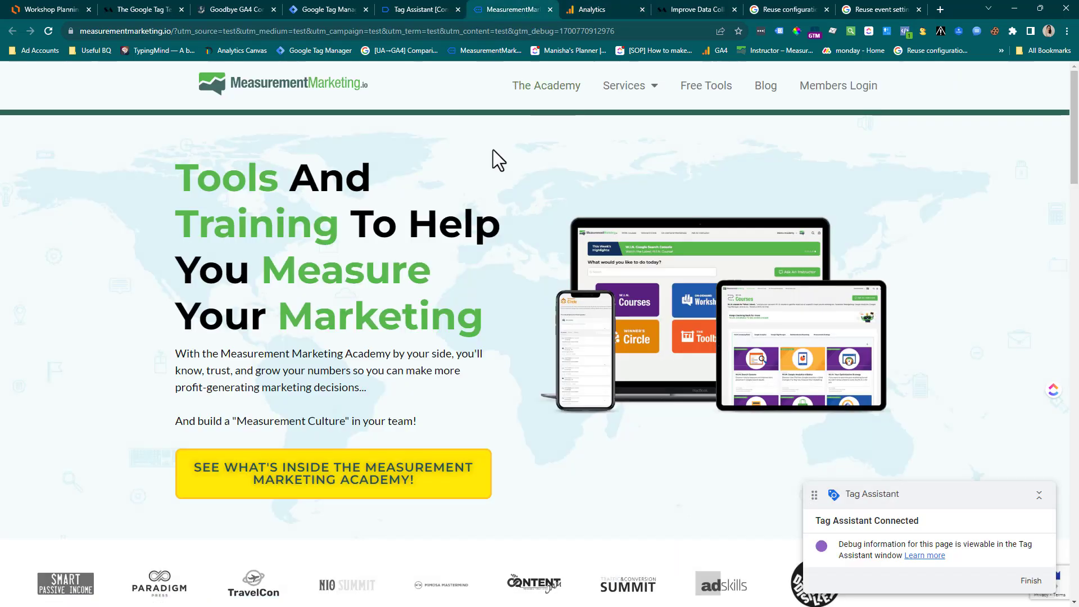
scroll(493, 156, down, 12)
scroll(493, 155, down, 10)
scroll(493, 155, up, 20)
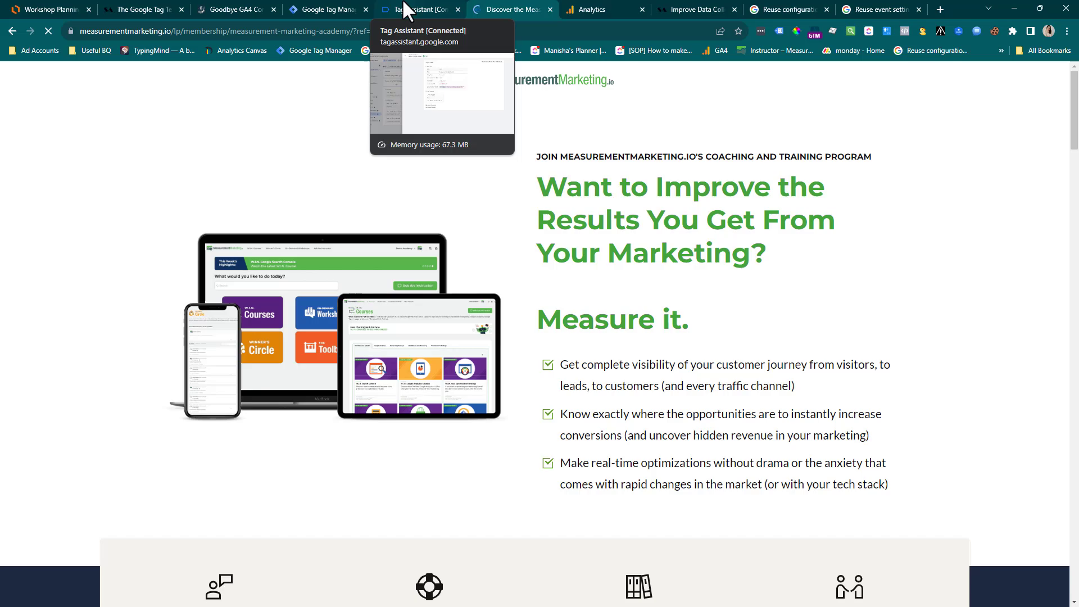
Step: Switch to Tag Assistant and examine the GA4 - Configuration tag's configuration and event settings values at the Academy page's Initialization event
click(406, 10)
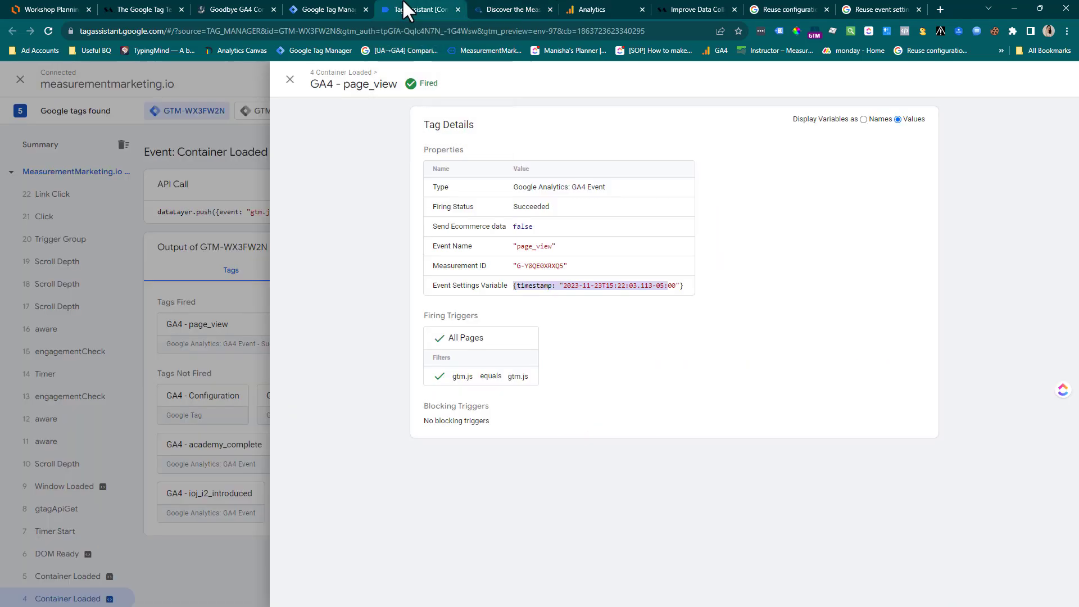
click(290, 79)
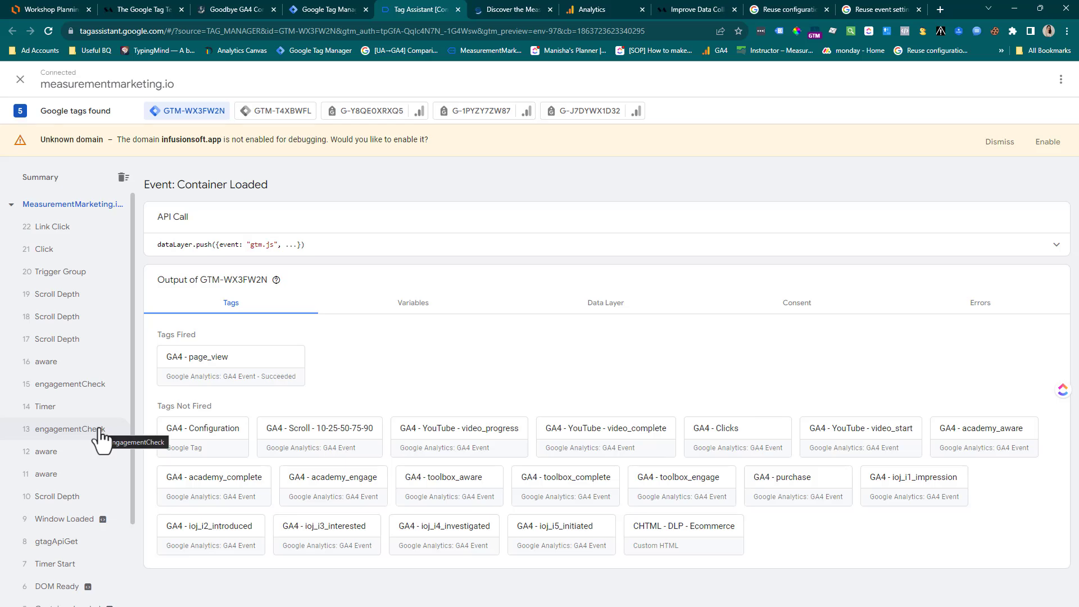
click(508, 12)
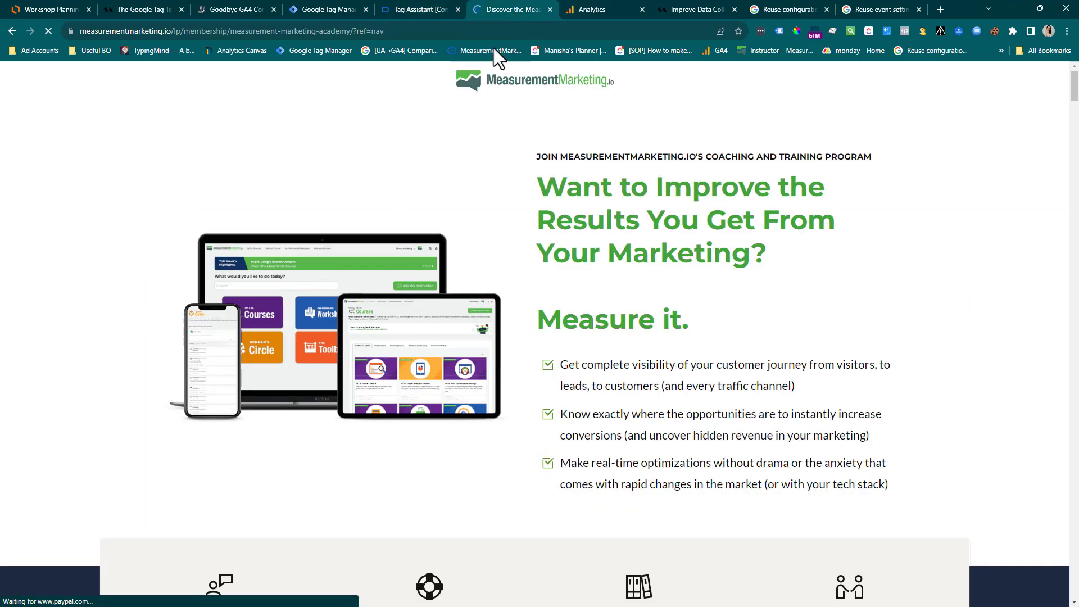
click(402, 7)
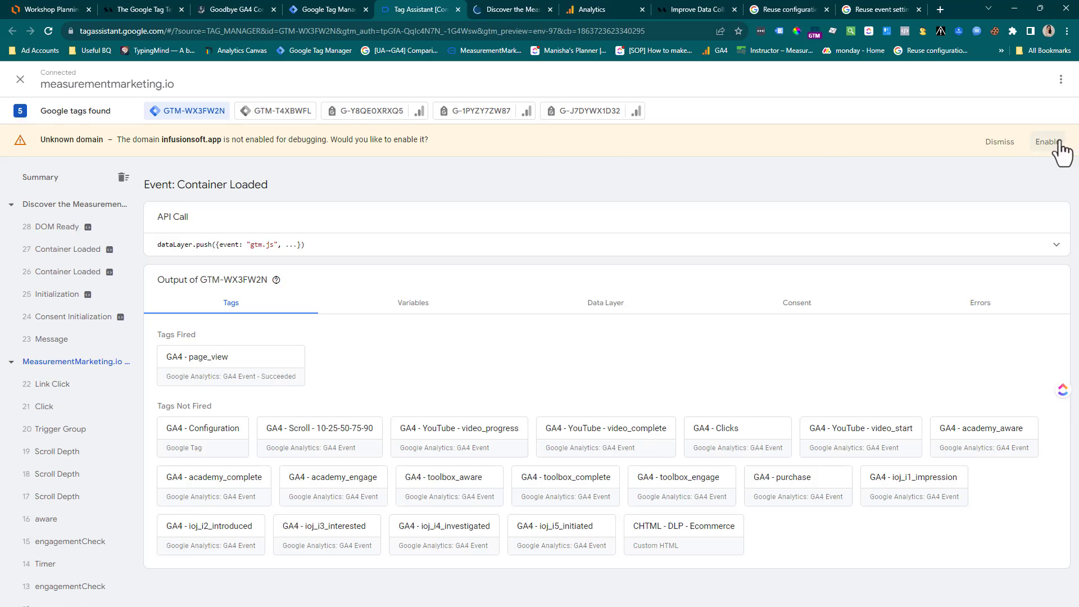
click(77, 321)
click(56, 317)
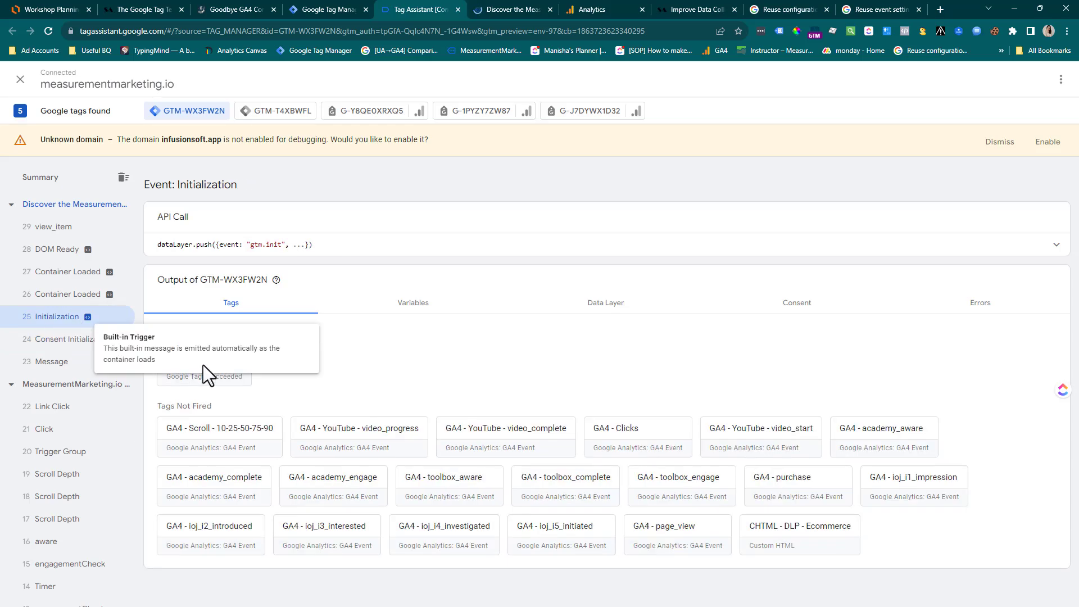
click(204, 365)
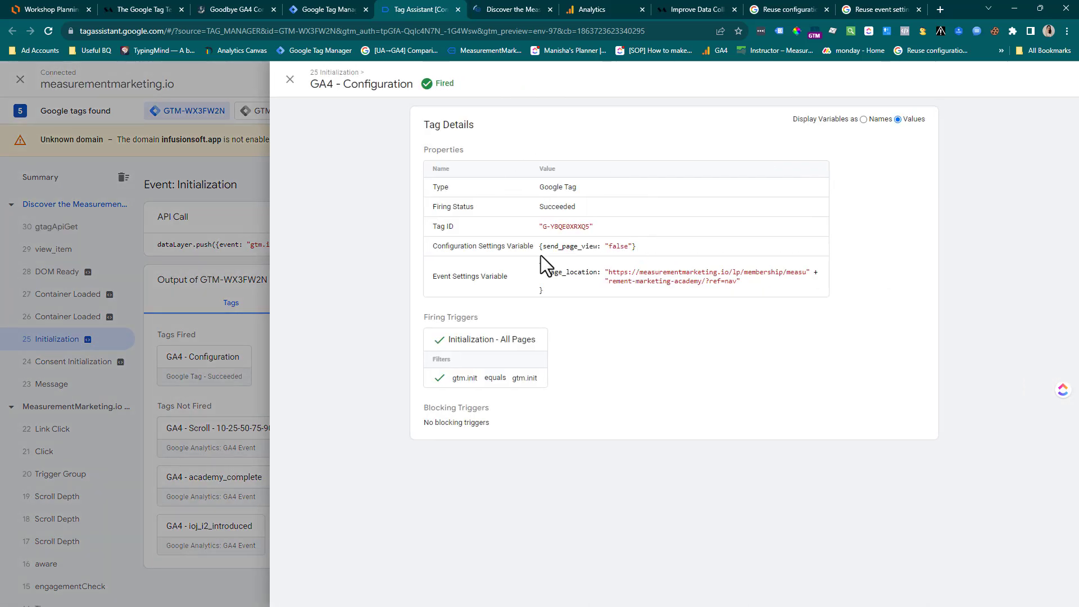
drag(540, 246, 550, 247)
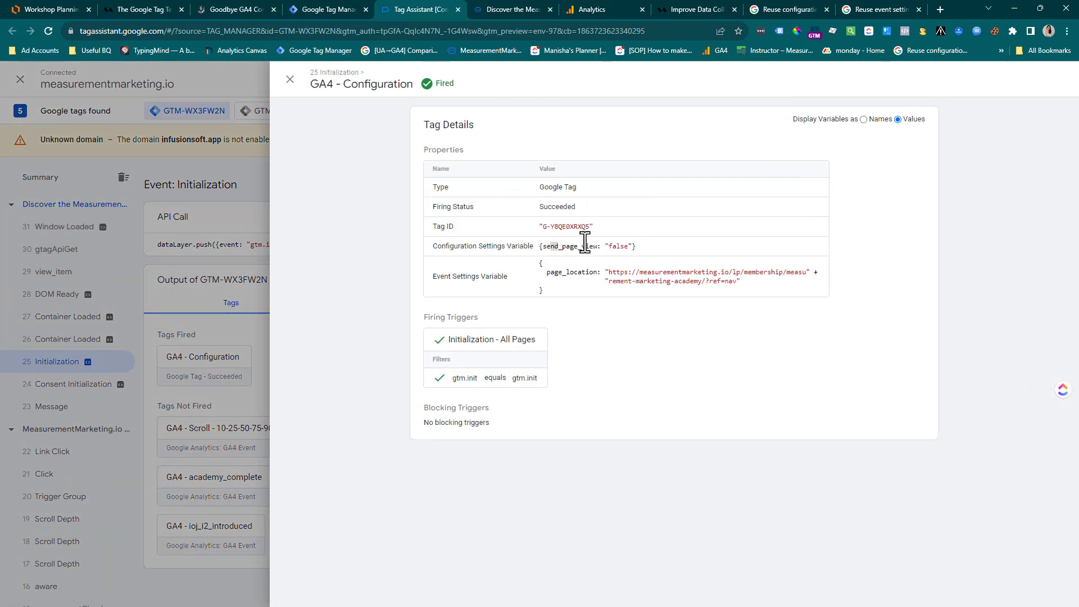
click(289, 81)
Step: Examine the Event Settings Variable timestamp of the GA4 - page_view tag under the Academy page's first Container Loaded event
click(90, 406)
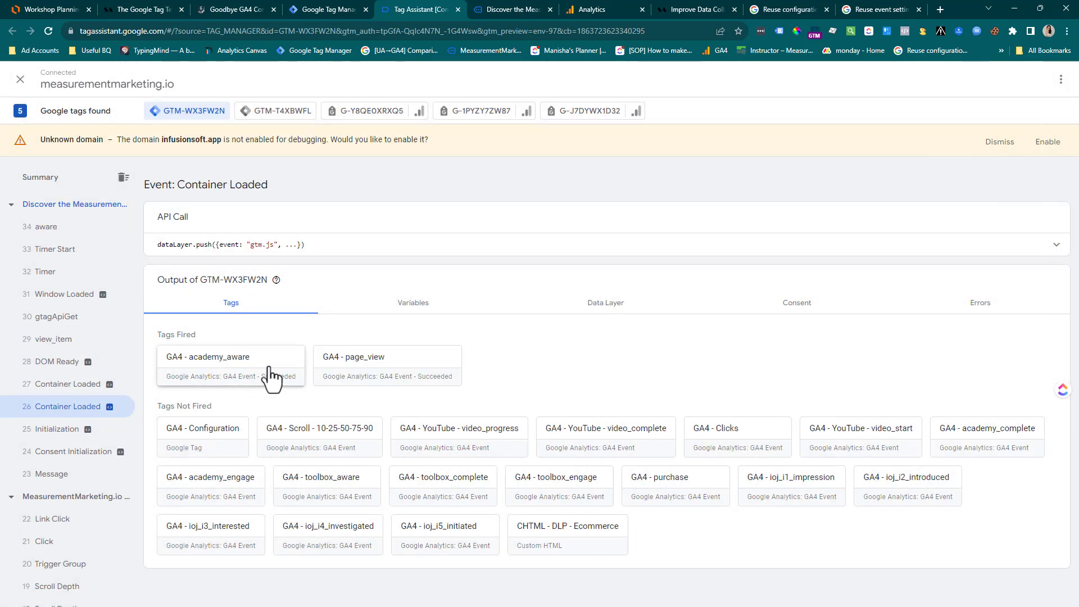
click(361, 368)
drag(519, 285, 674, 286)
Step: Switch to Analytics DebugView and inspect the timestamp parameter of the first new scroll event and of the click event
click(599, 17)
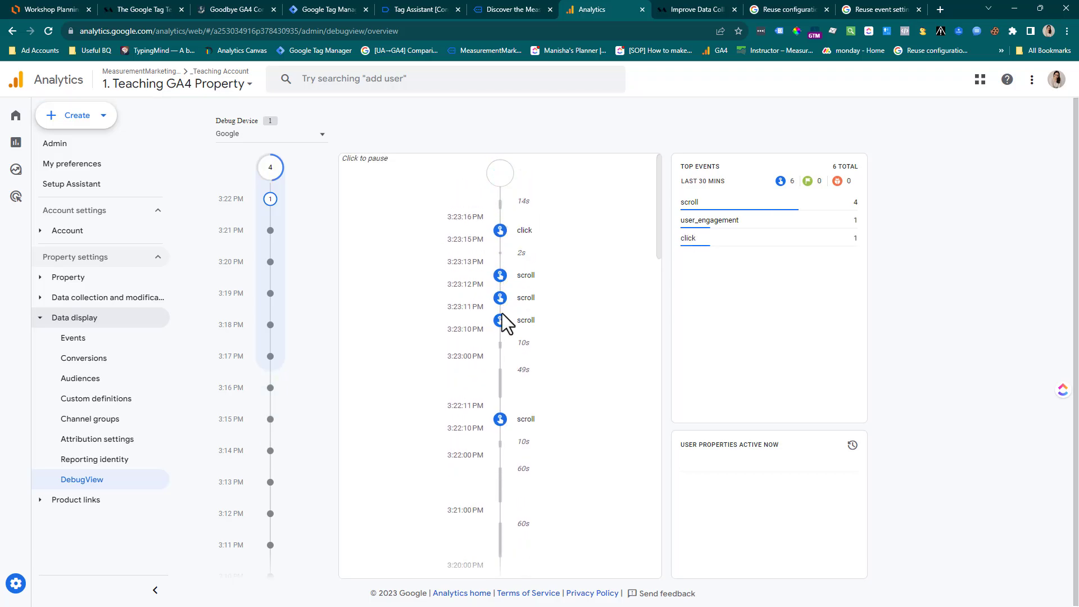
click(500, 320)
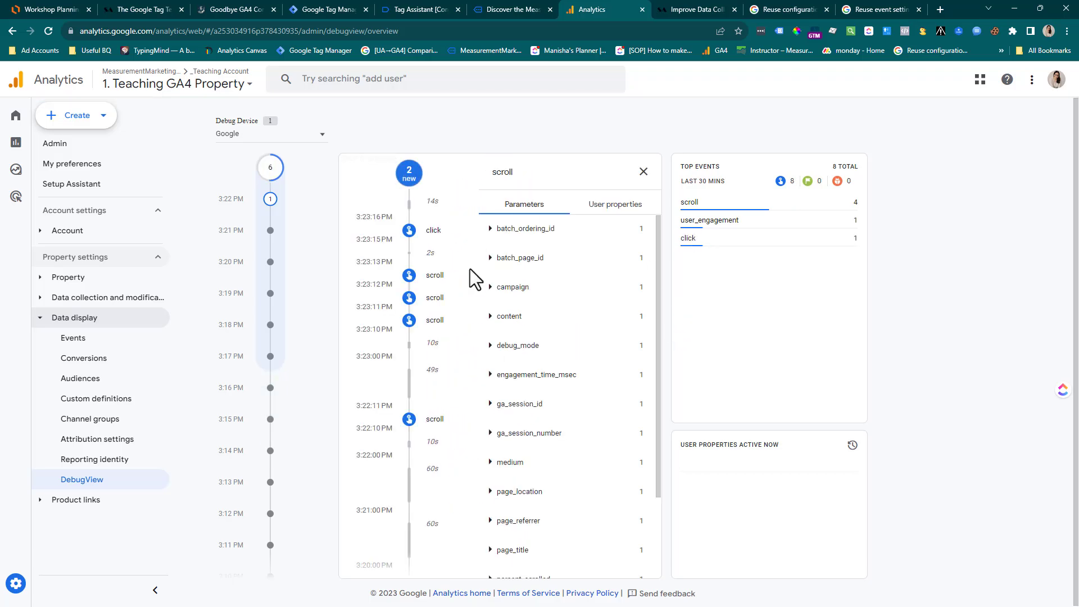
scroll(529, 472, down, 2)
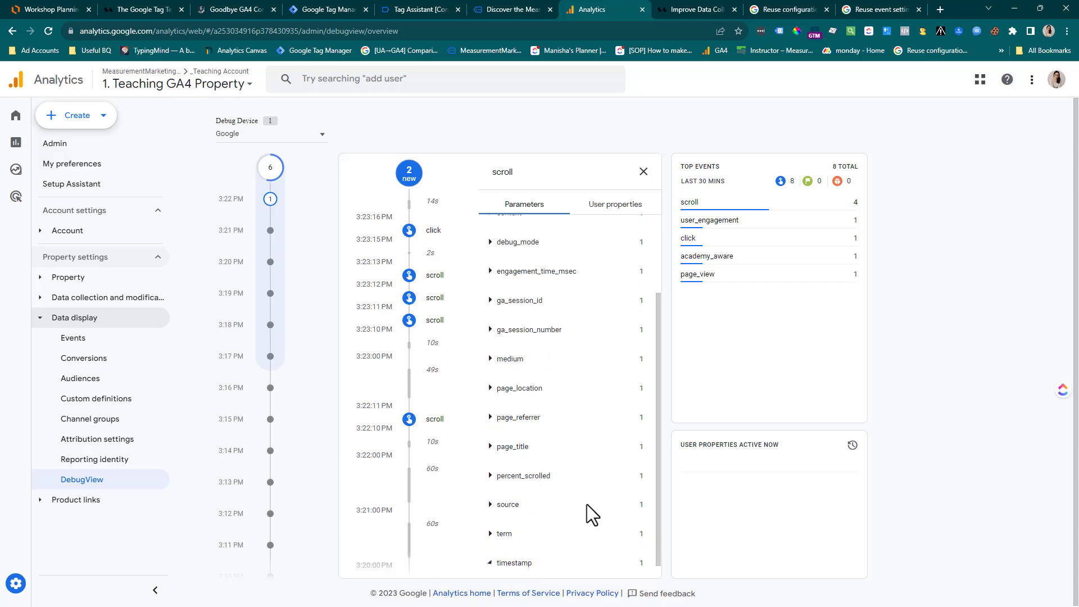
click(411, 232)
scroll(528, 394, down, 2)
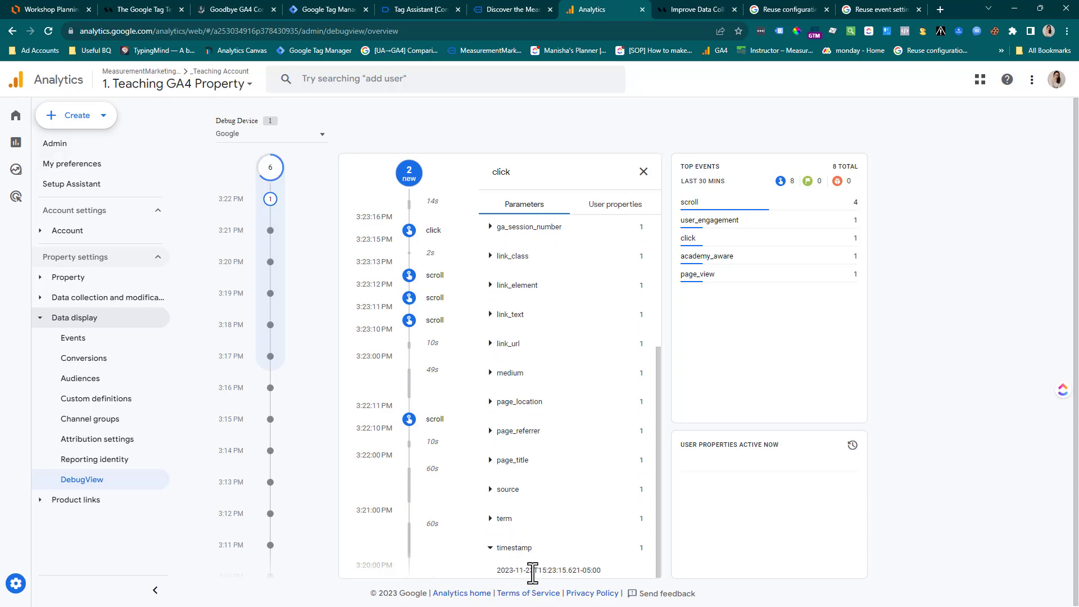
drag(533, 570, 576, 572)
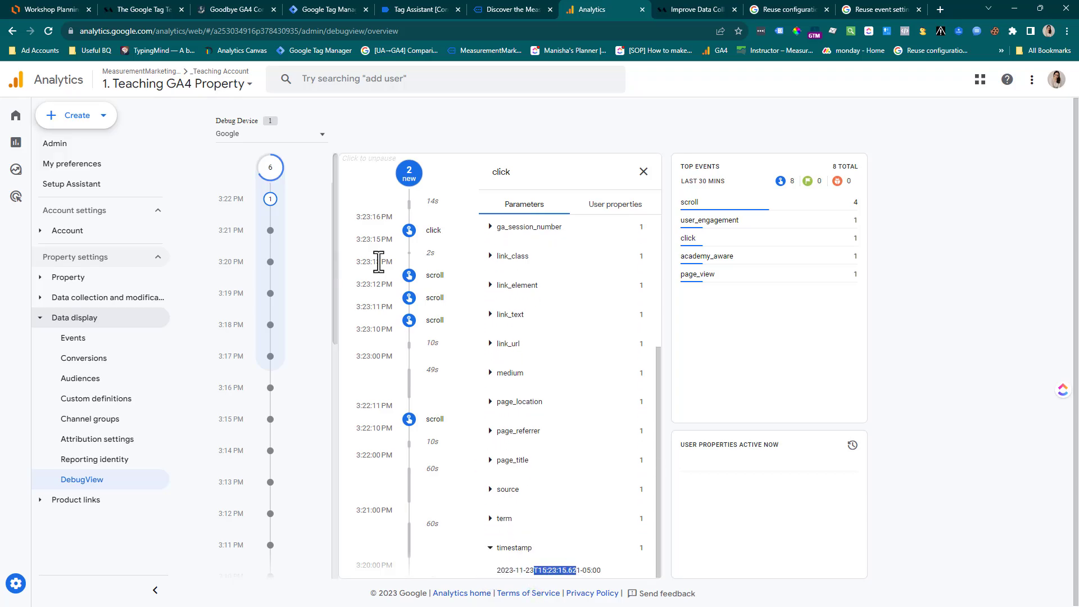
Step: Compare the timestamp values of the same scroll and click events again in DebugView
click(409, 322)
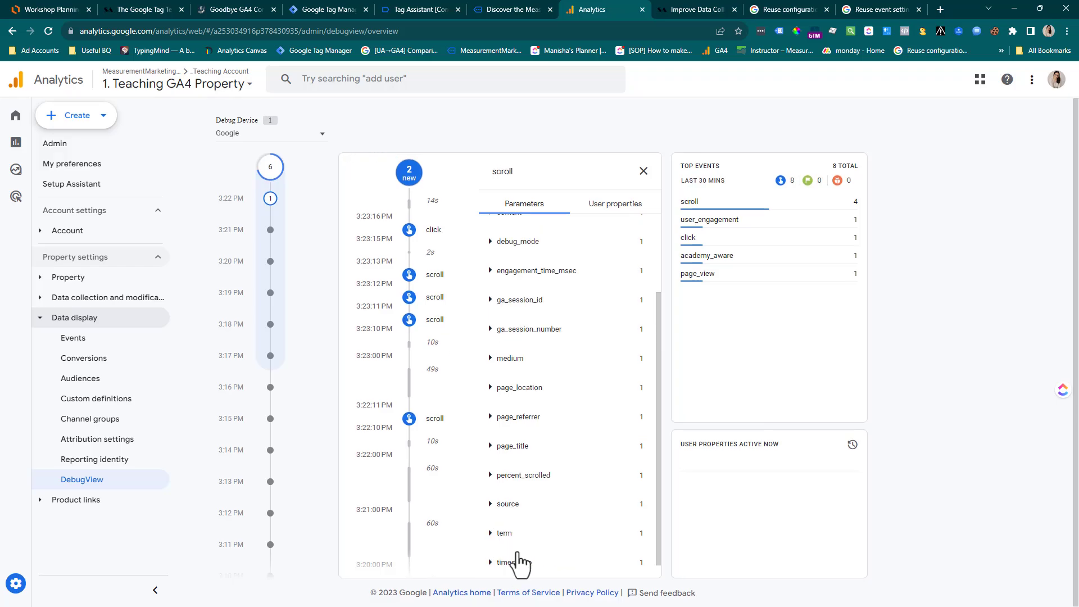
drag(529, 570, 584, 573)
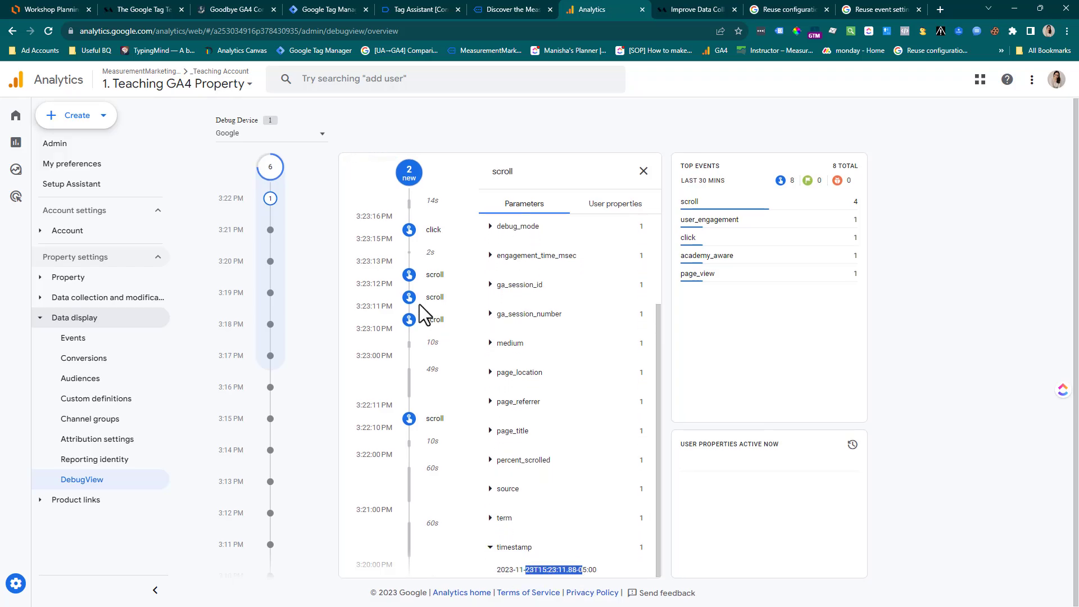
click(409, 231)
scroll(505, 505, down, 2)
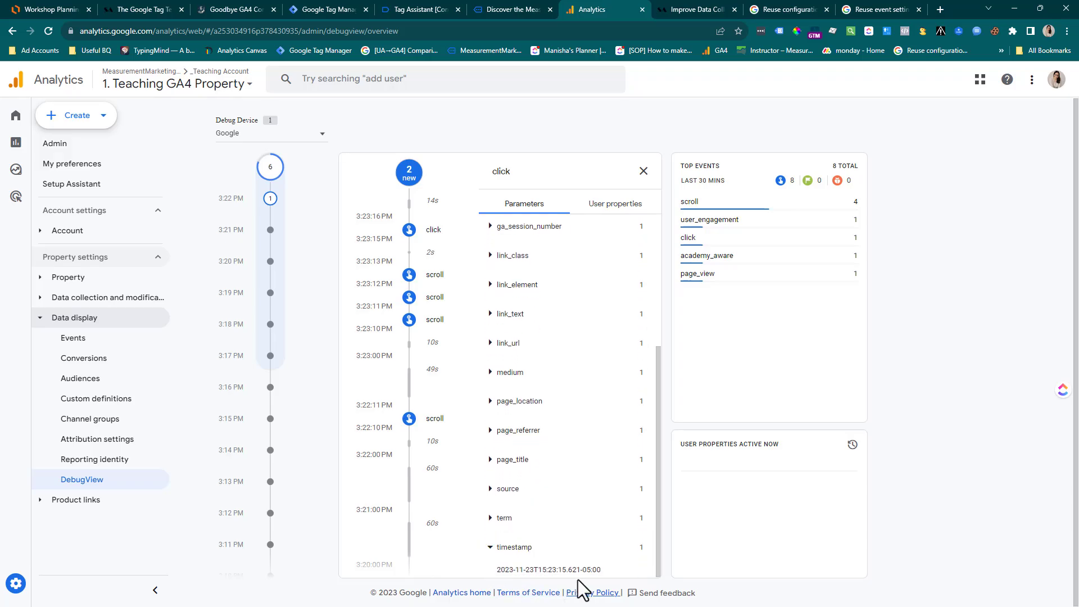
click(413, 320)
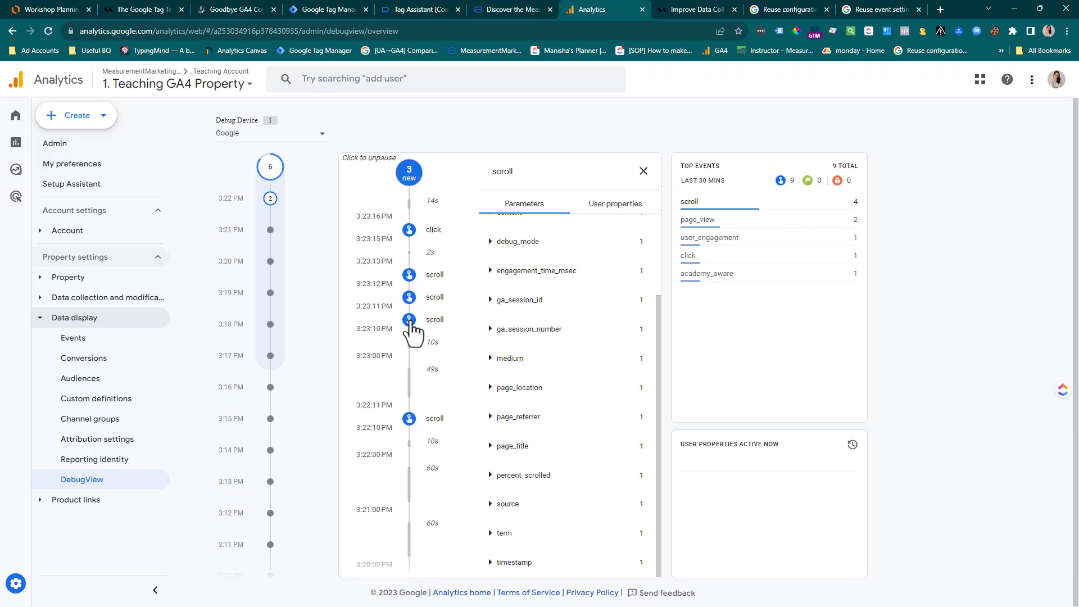
click(491, 561)
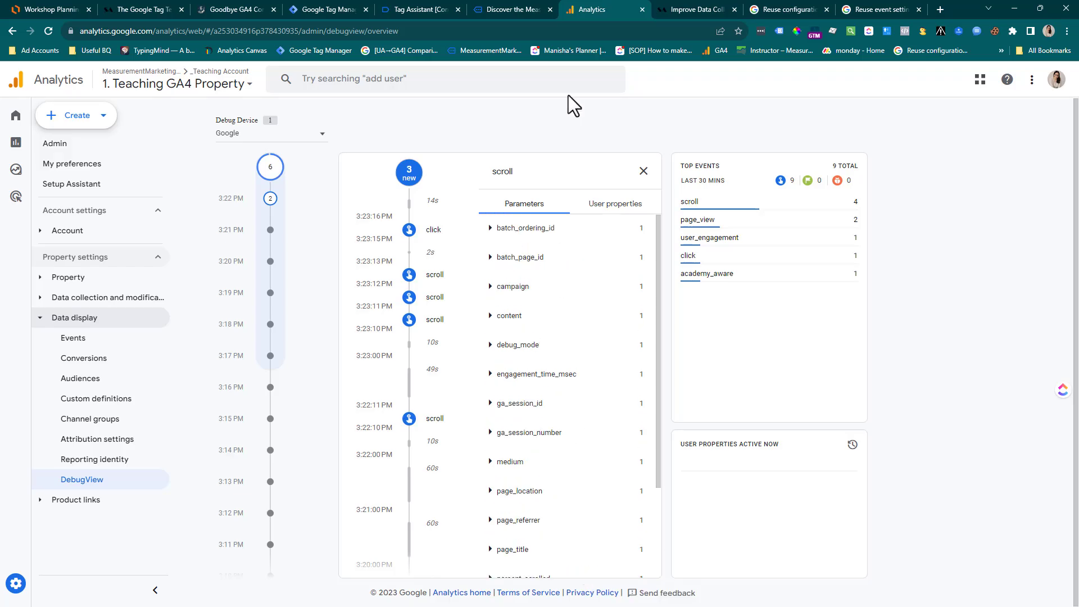
Step: Switch to Google Tag Manager and view the container's user-defined variables, including the GT configuration and event settings variables
click(490, 9)
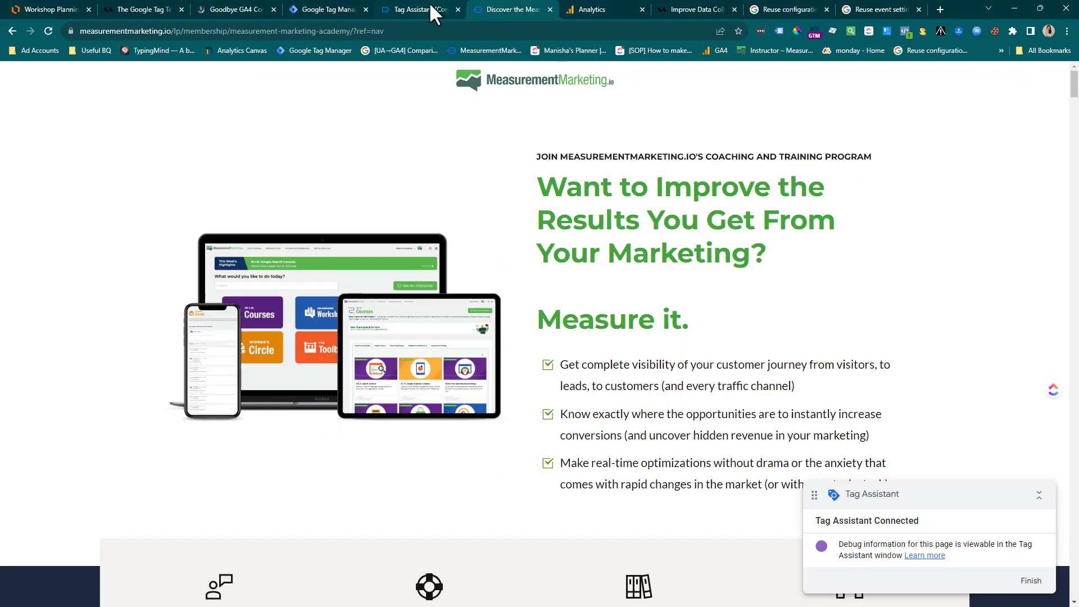
click(325, 7)
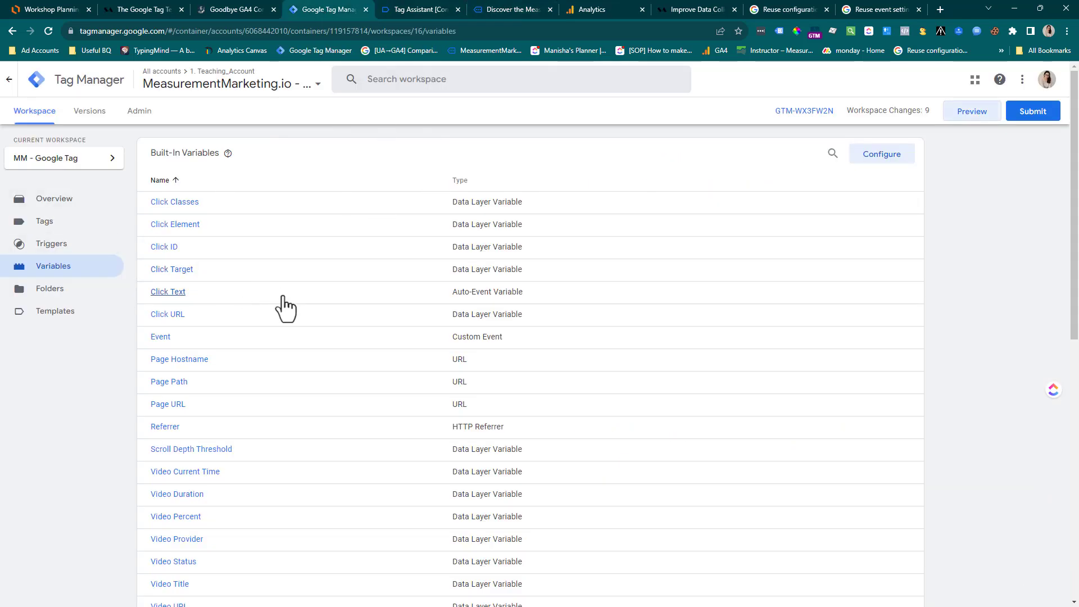
scroll(337, 444, down, 10)
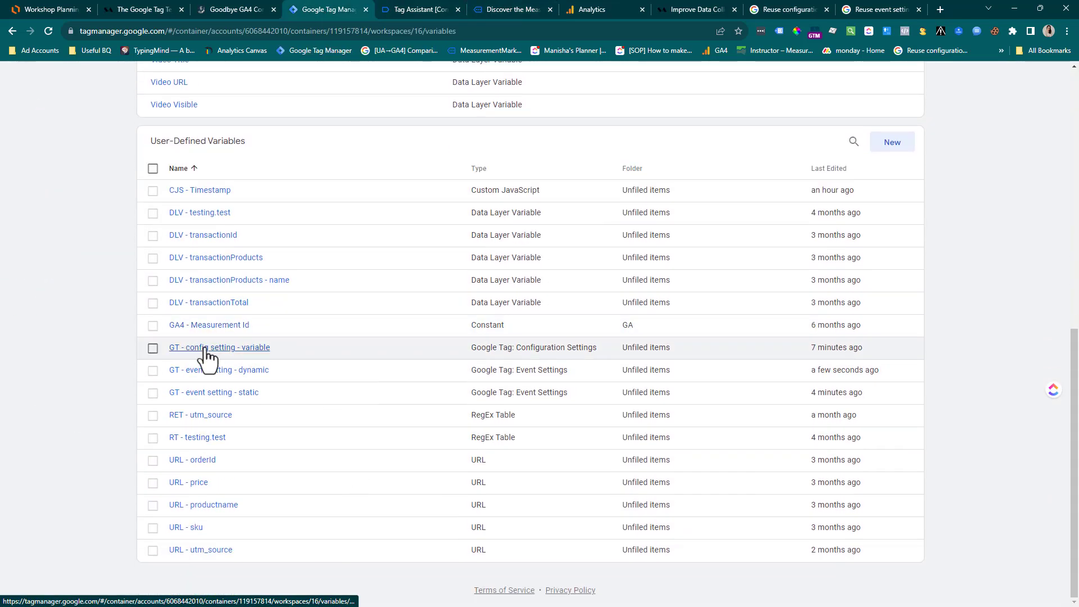